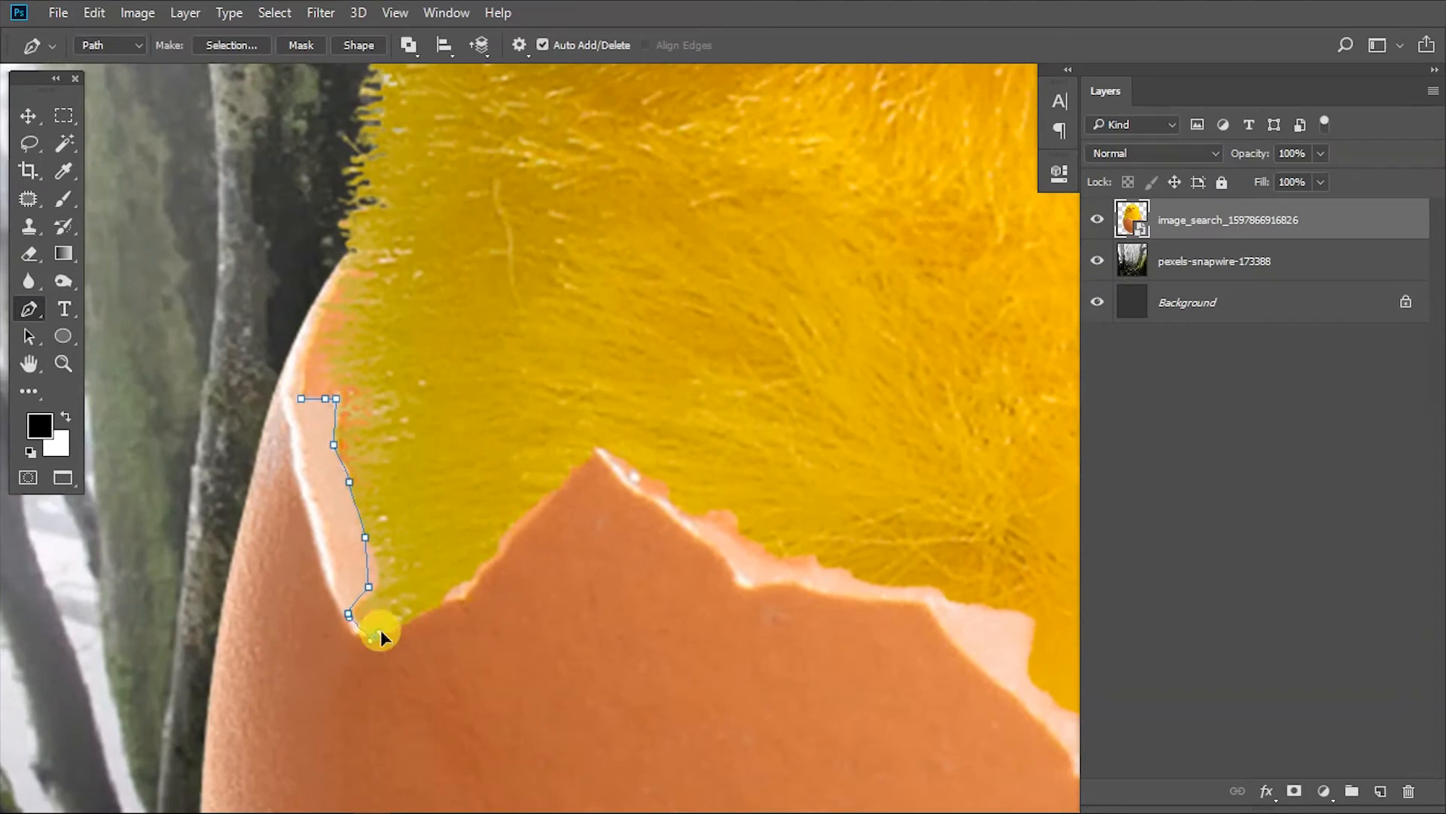
# - Trace the eggshell's jagged broken rim with a pen path, from the peak near its left side to the right tip
pyautogui.moveTo(526, 520); pyautogui.dragTo(540, 512)
pyautogui.click(598, 452)
pyautogui.moveTo(599, 452); pyautogui.dragTo(442, 372)
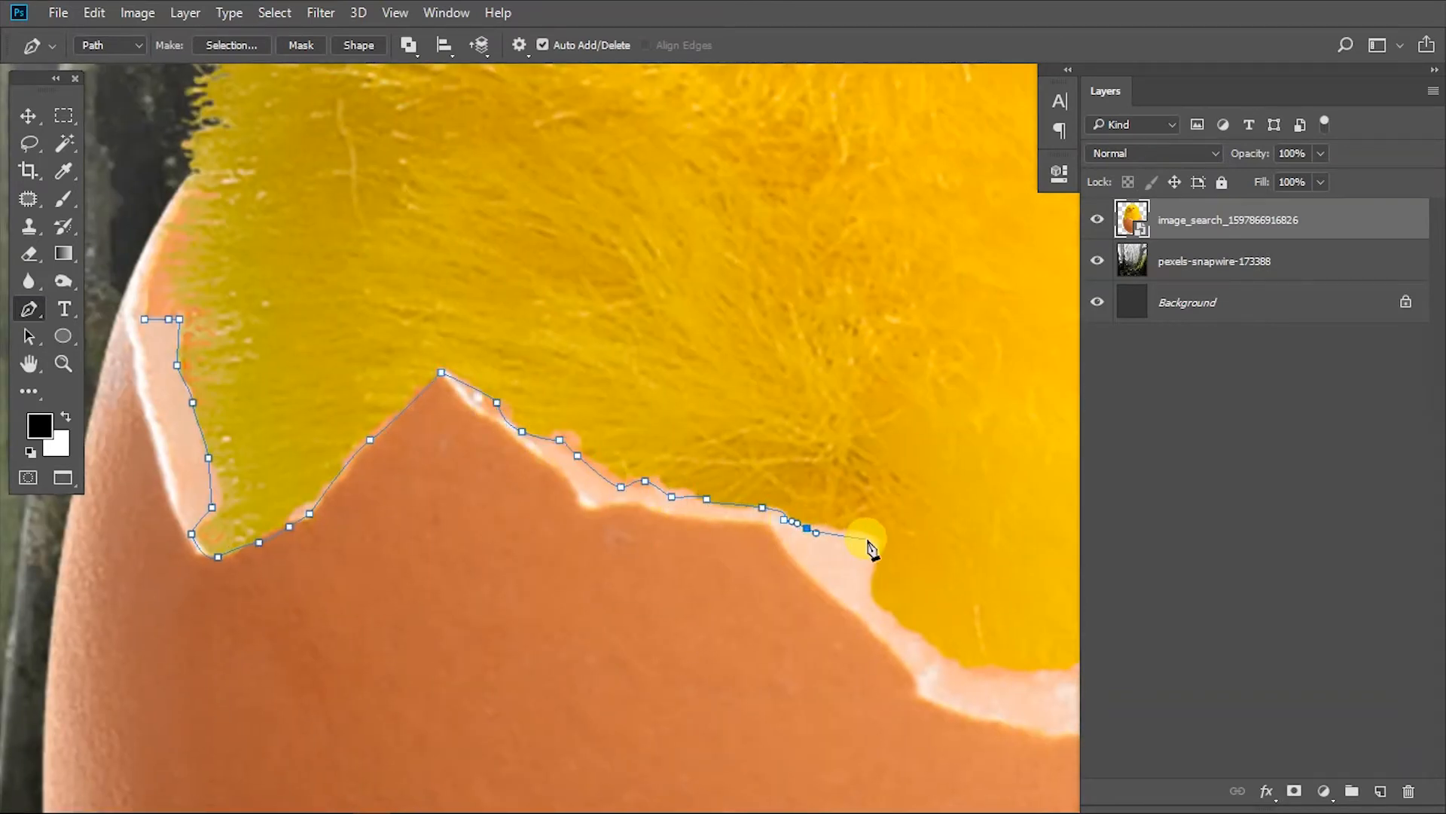
pyautogui.click(868, 539)
pyautogui.click(874, 569)
pyautogui.moveTo(873, 594); pyautogui.dragTo(876, 613)
pyautogui.moveTo(876, 612); pyautogui.dragTo(498, 446)
pyautogui.moveTo(554, 484); pyautogui.dragTo(562, 488)
pyautogui.moveTo(870, 505); pyautogui.dragTo(609, 522)
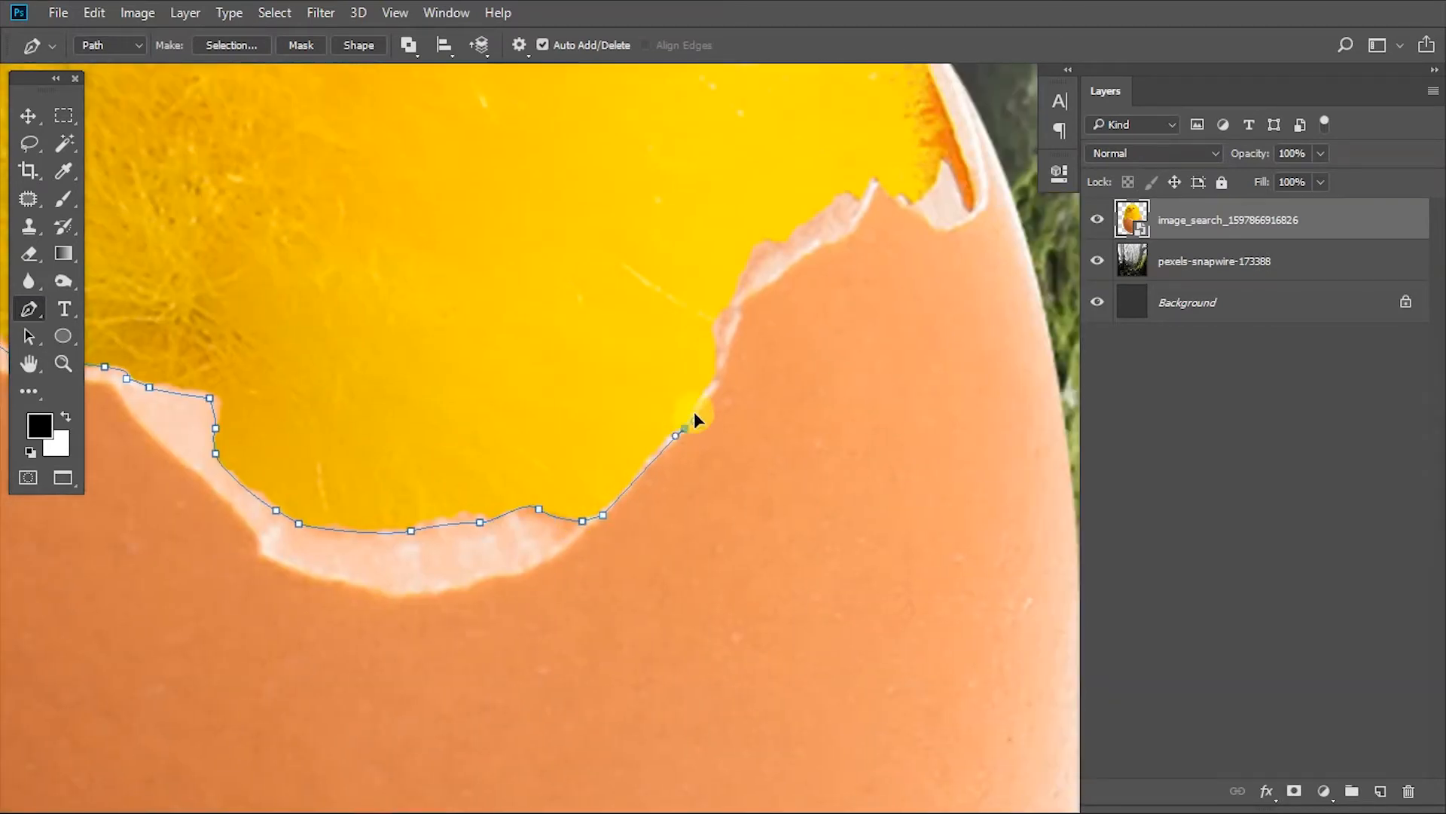
pyautogui.moveTo(783, 252); pyautogui.dragTo(461, 636)
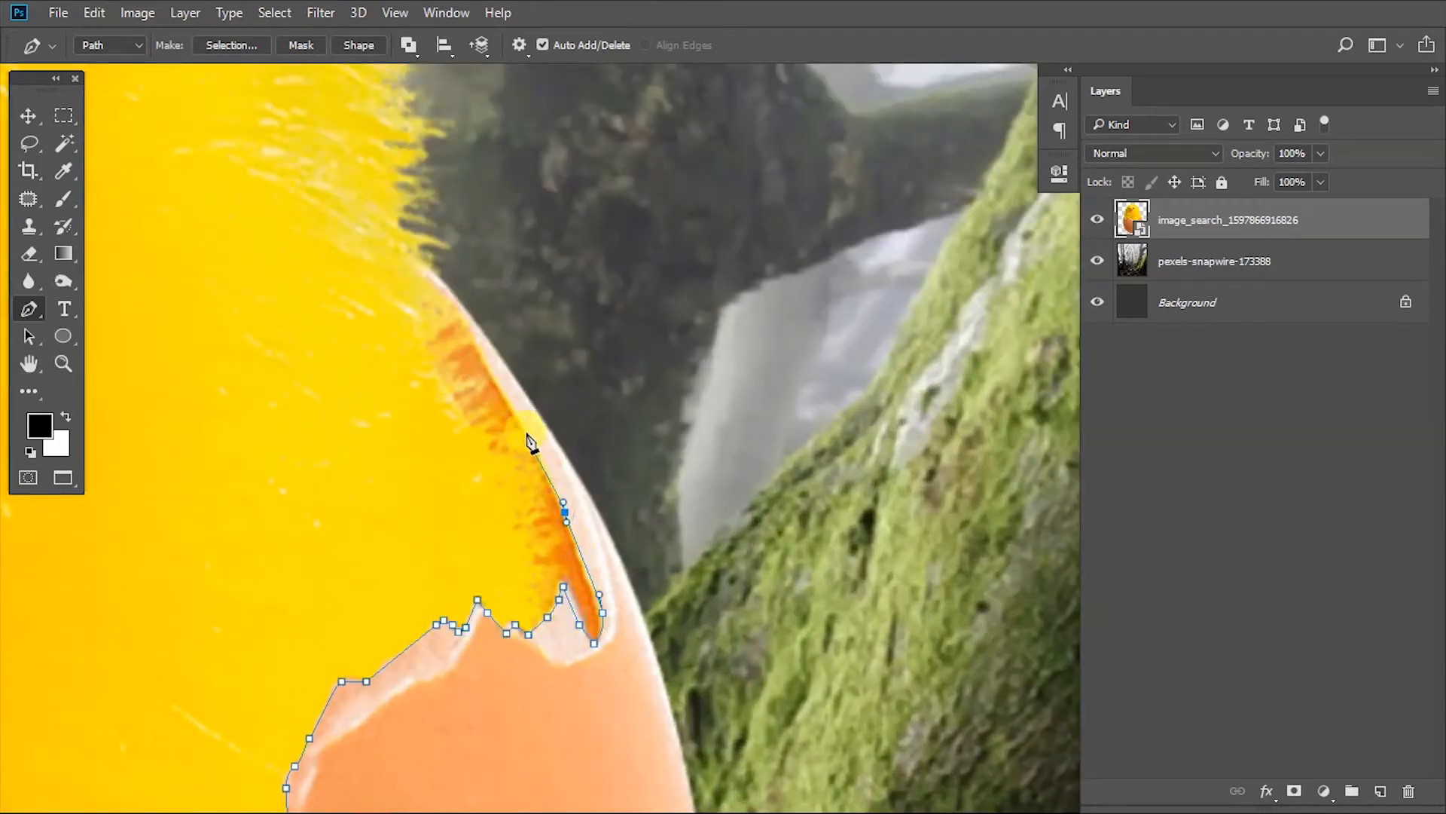
pyautogui.scroll(-3, 465, 299)
pyautogui.moveTo(685, 575); pyautogui.dragTo(665, 430)
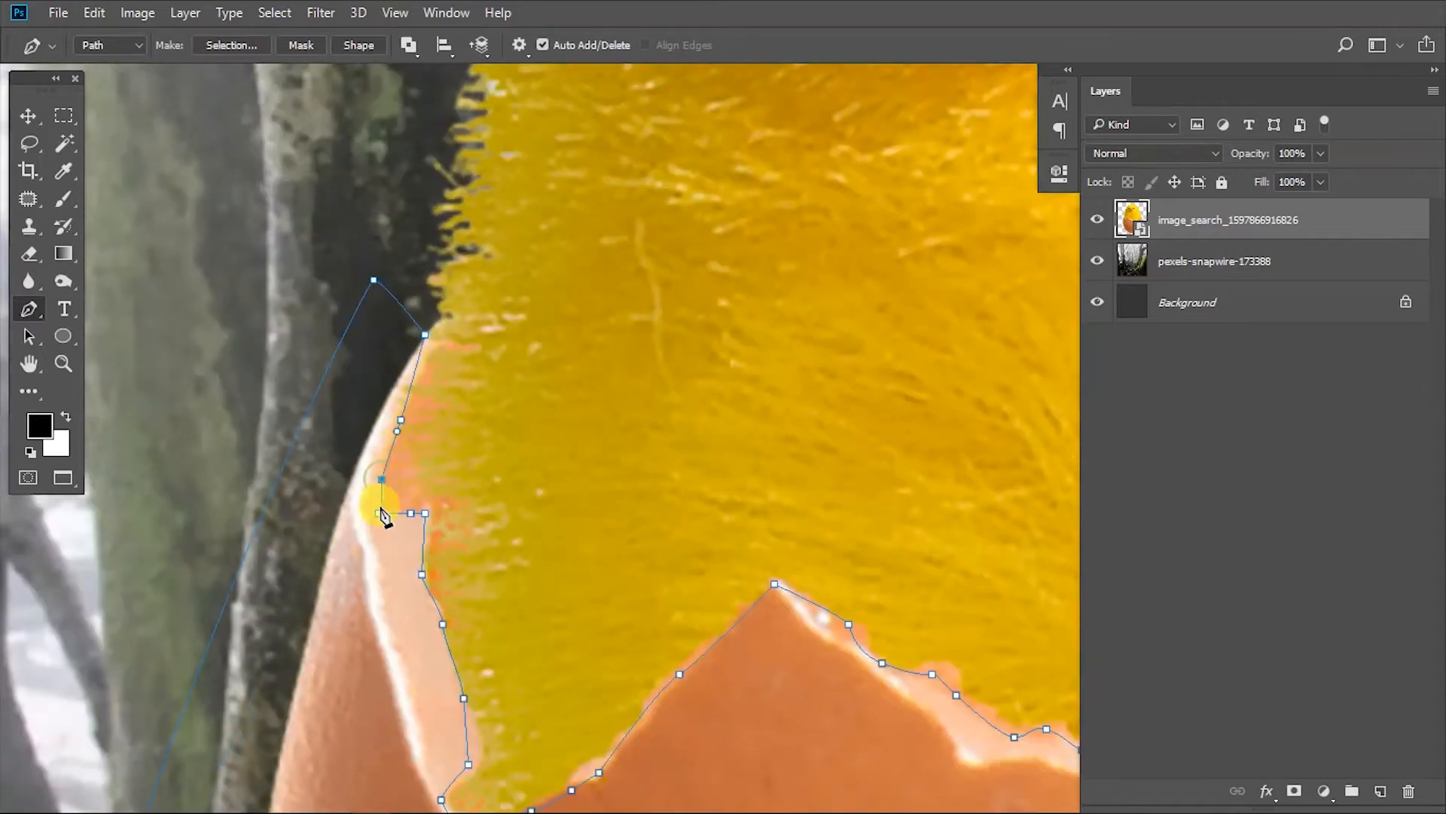
# - Close the path around the eggshell, convert it to a selection and mask the layer so the chick is hidden
pyautogui.click(380, 512)
pyautogui.hotkey('ctrl', 'Return')
pyautogui.scroll(-10, 254, 530)
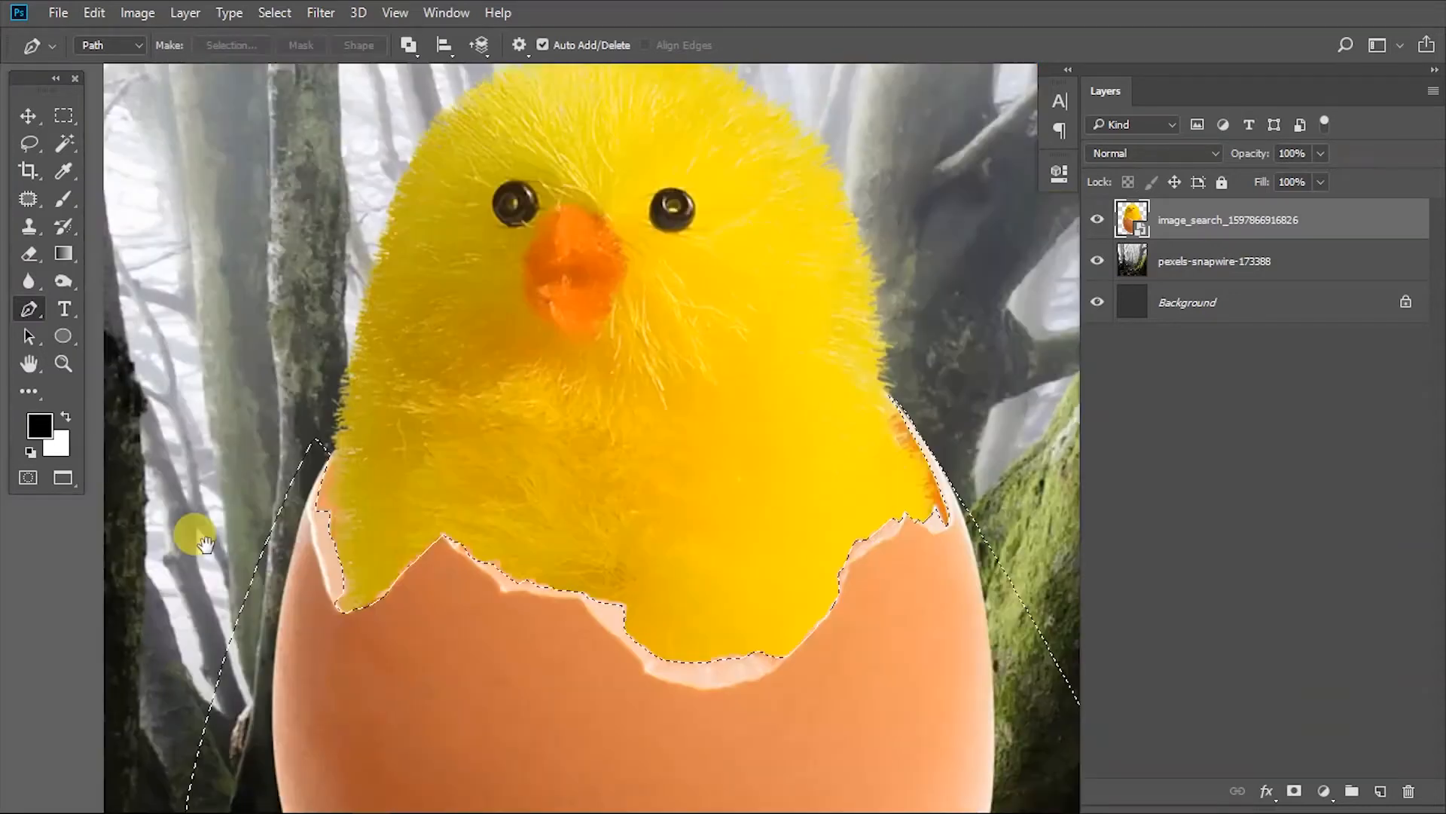
pyautogui.click(1294, 790)
pyautogui.scroll(-1, 633, 648)
# - Scale the eggshell to about 27.7% and move it down onto the forest path between the trees
pyautogui.press('v')
pyautogui.moveTo(602, 630); pyautogui.dragTo(403, 598)
pyautogui.scroll(2, 473, 649)
pyautogui.hotkey('ctrl', 't')
pyautogui.moveTo(544, 313); pyautogui.dragTo(436, 477)
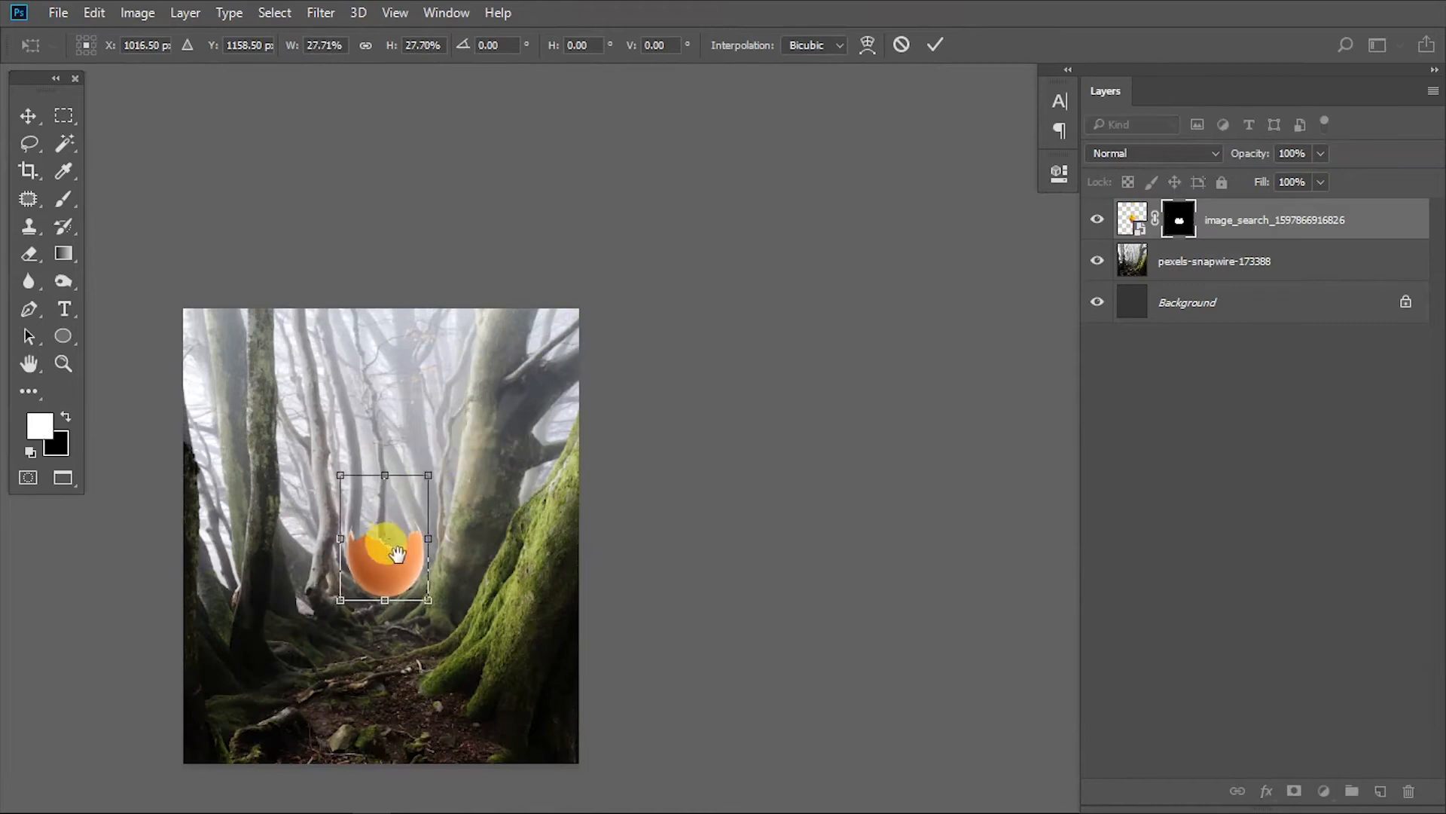
pyautogui.scroll(3, 412, 636)
pyautogui.moveTo(394, 556); pyautogui.dragTo(470, 418)
pyautogui.moveTo(460, 494); pyautogui.dragTo(460, 577)
pyautogui.scroll(-4, 480, 574)
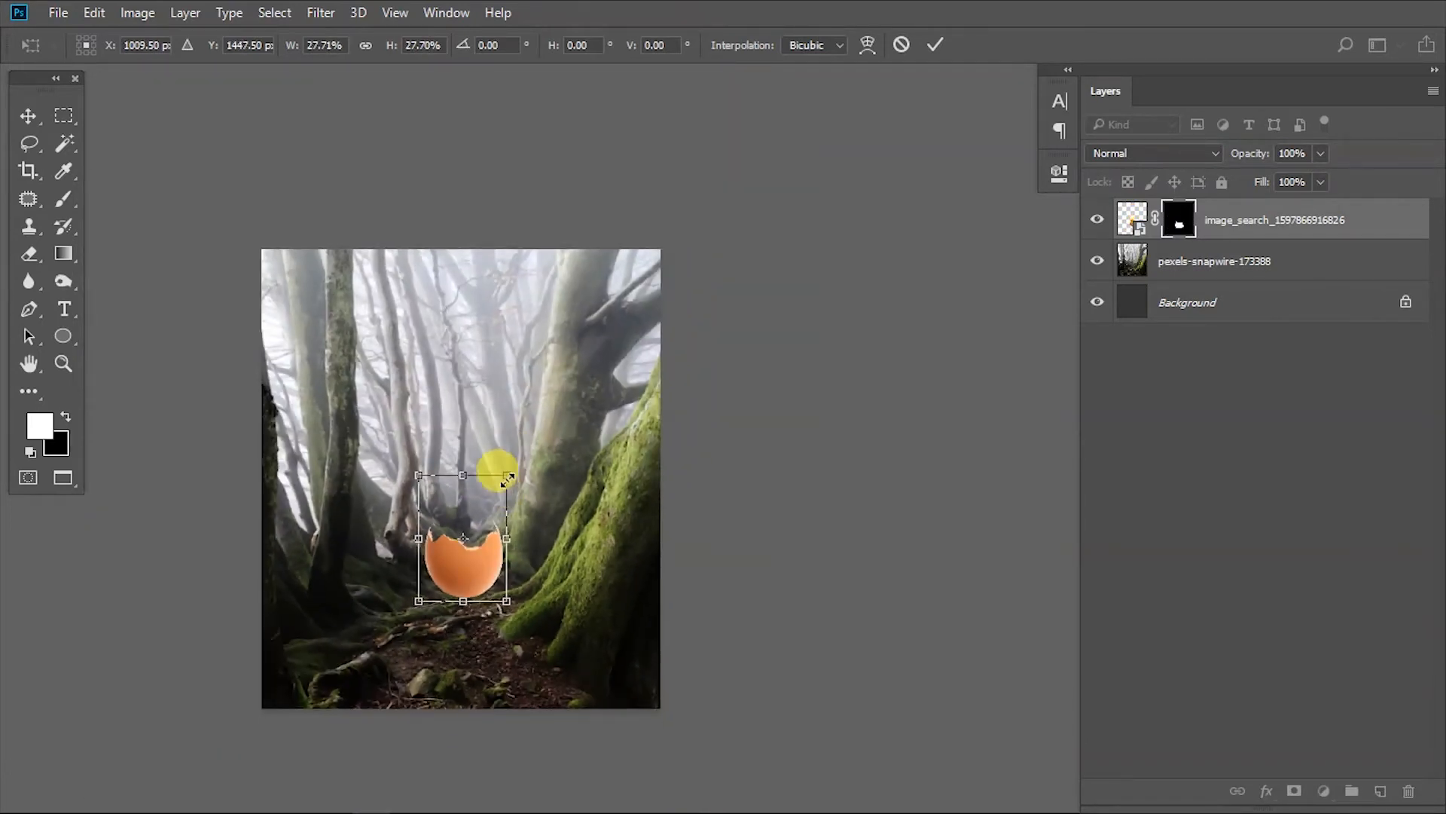
# - Enlarge the eggshell to about 44% and rotate it about 5.2° clockwise
pyautogui.moveTo(508, 478); pyautogui.dragTo(649, 423)
pyautogui.moveTo(493, 563)
pyautogui.mouseDown()
pyautogui.moveTo(525, 521)
pyautogui.moveTo(490, 561)
pyautogui.mouseUp()
pyautogui.moveTo(564, 423); pyautogui.dragTo(559, 422)
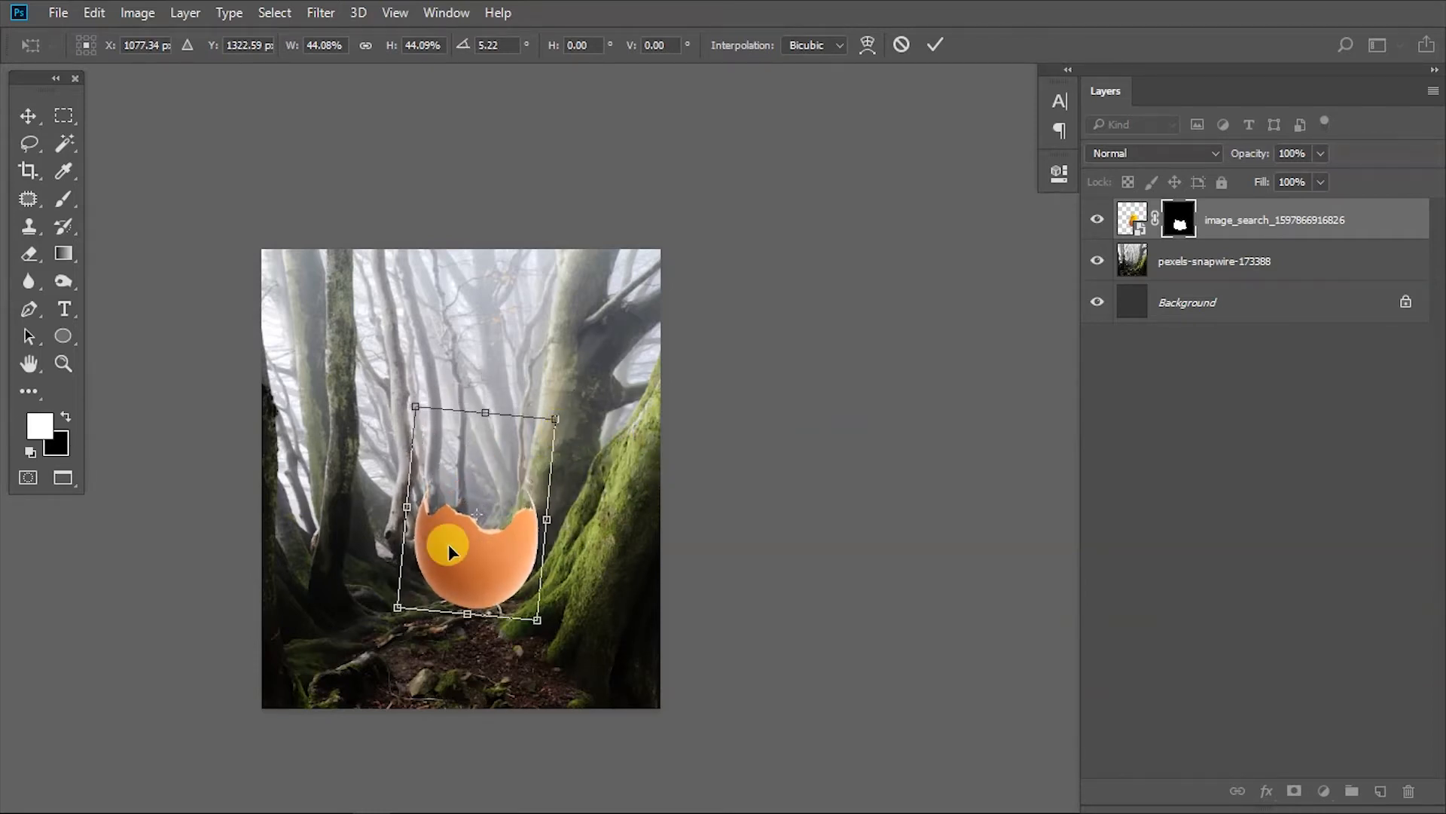
pyautogui.press('Return')
# - Enlarge the tilted eggshell slightly more from its upper-left corner
pyautogui.hotkey('ctrl', 't')
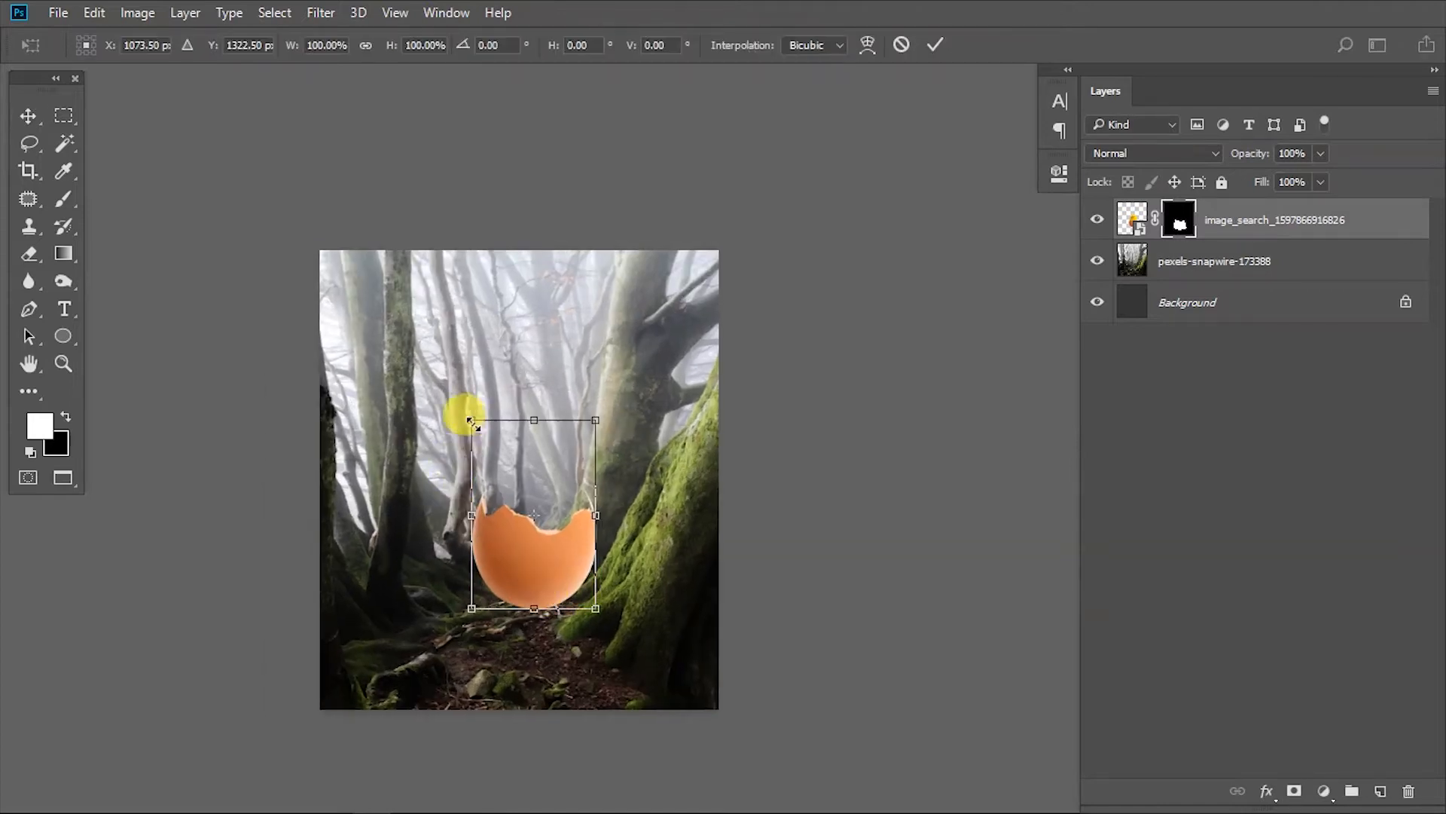
pyautogui.moveTo(471, 419); pyautogui.dragTo(436, 404)
pyautogui.press('Return')
pyautogui.scroll(4, 517, 591)
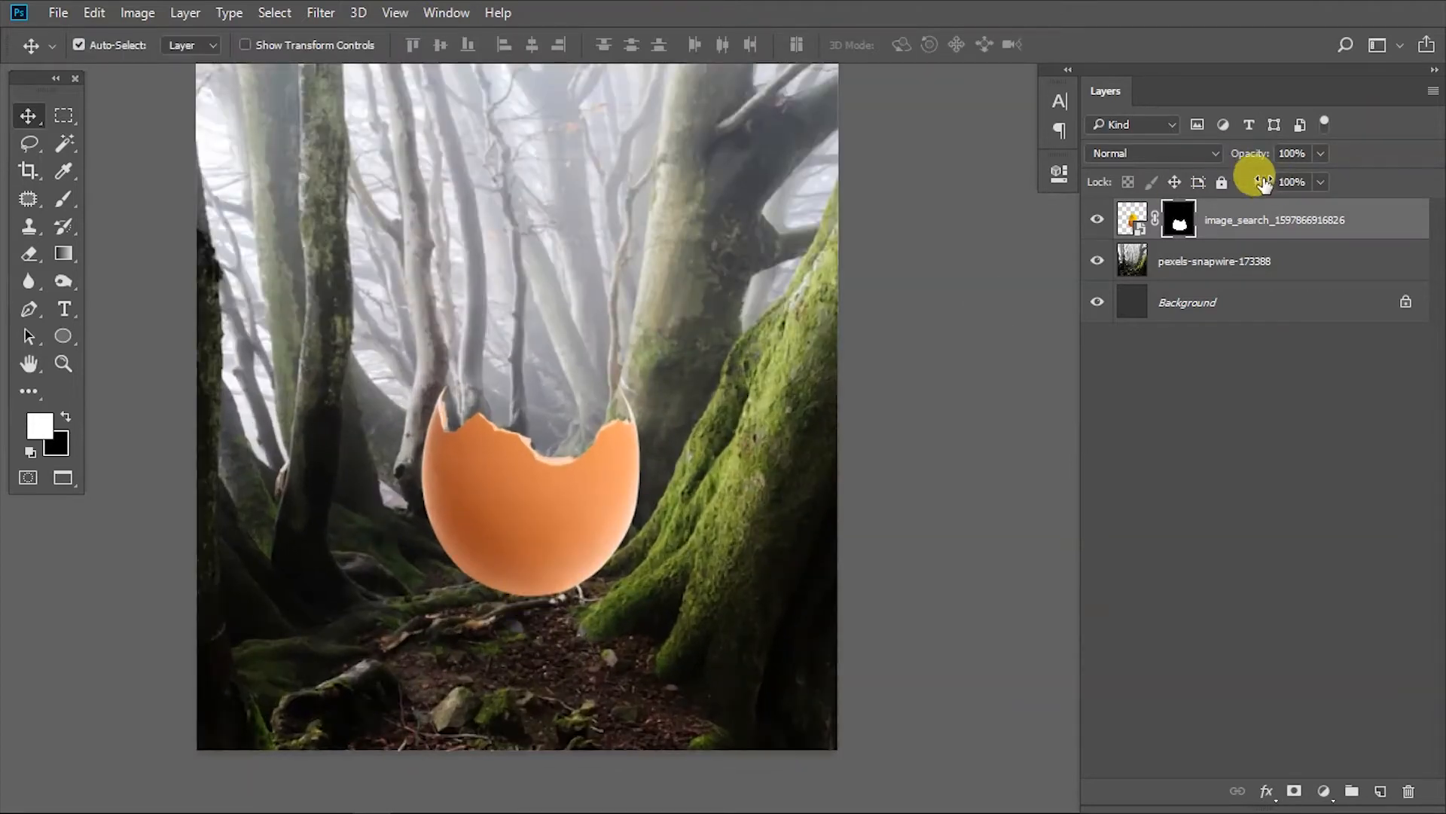
# - Lower the eggshell layer's opacity to 25% and ready the brush for painting along its lower edge
pyautogui.moveTo(1215, 166); pyautogui.dragTo(1203, 167)
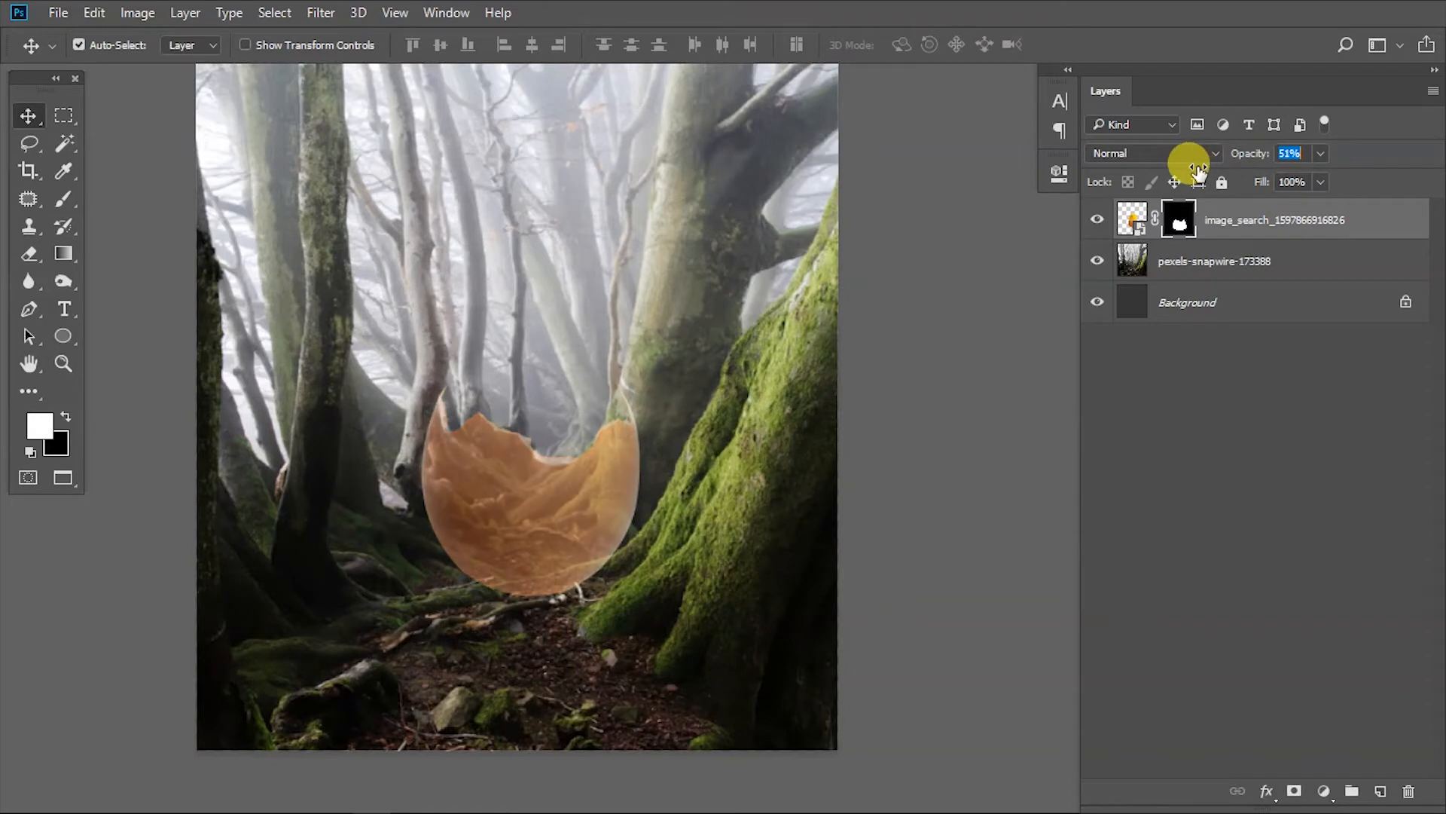
pyautogui.scroll(5, 477, 581)
pyautogui.scroll(3, 211, 489)
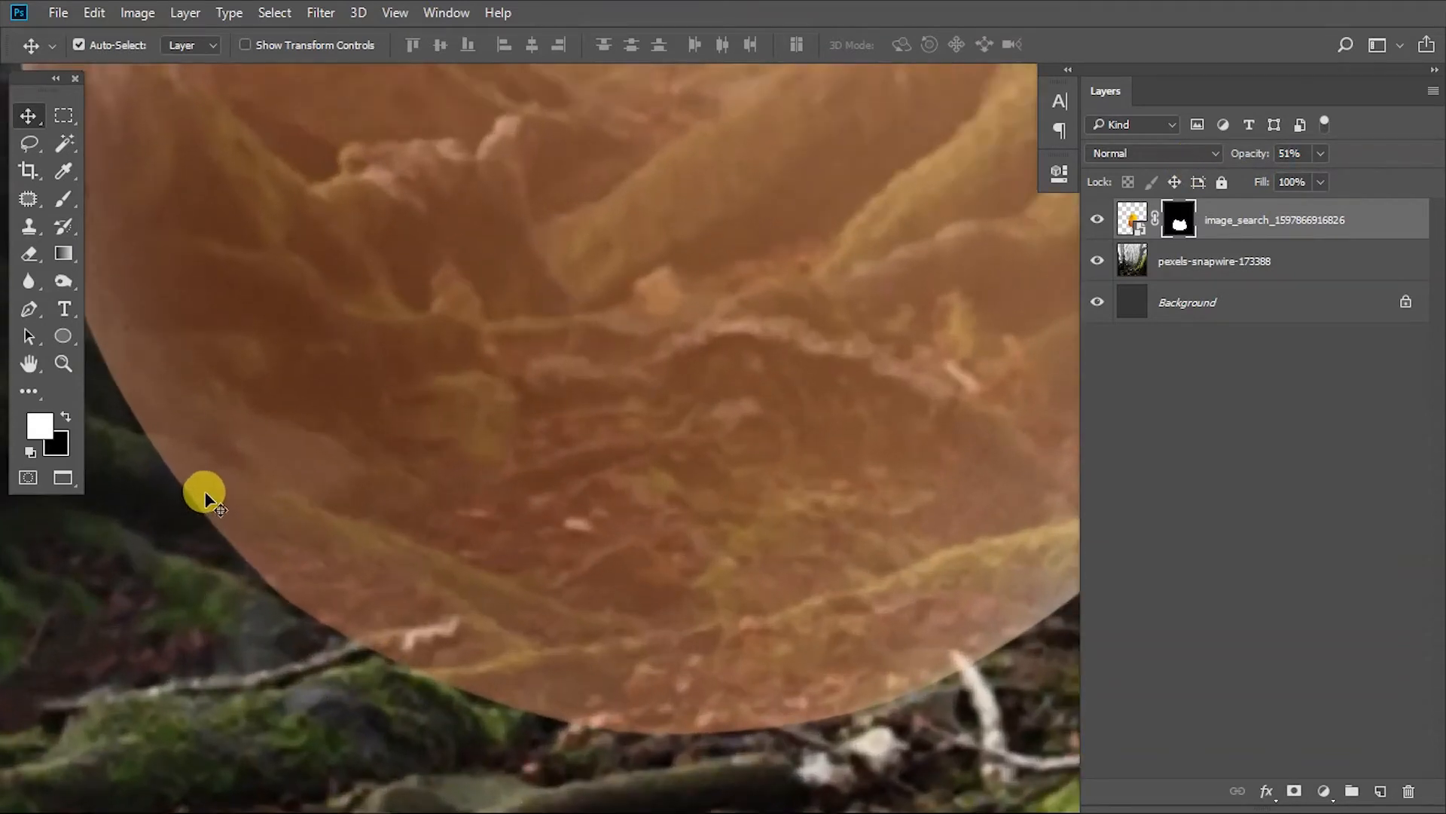
pyautogui.press('b')
pyautogui.moveTo(308, 487)
pyautogui.mouseDown()
pyautogui.moveTo(301, 527)
pyautogui.moveTo(370, 642)
pyautogui.moveTo(341, 456)
pyautogui.moveTo(327, 482)
pyautogui.mouseUp()
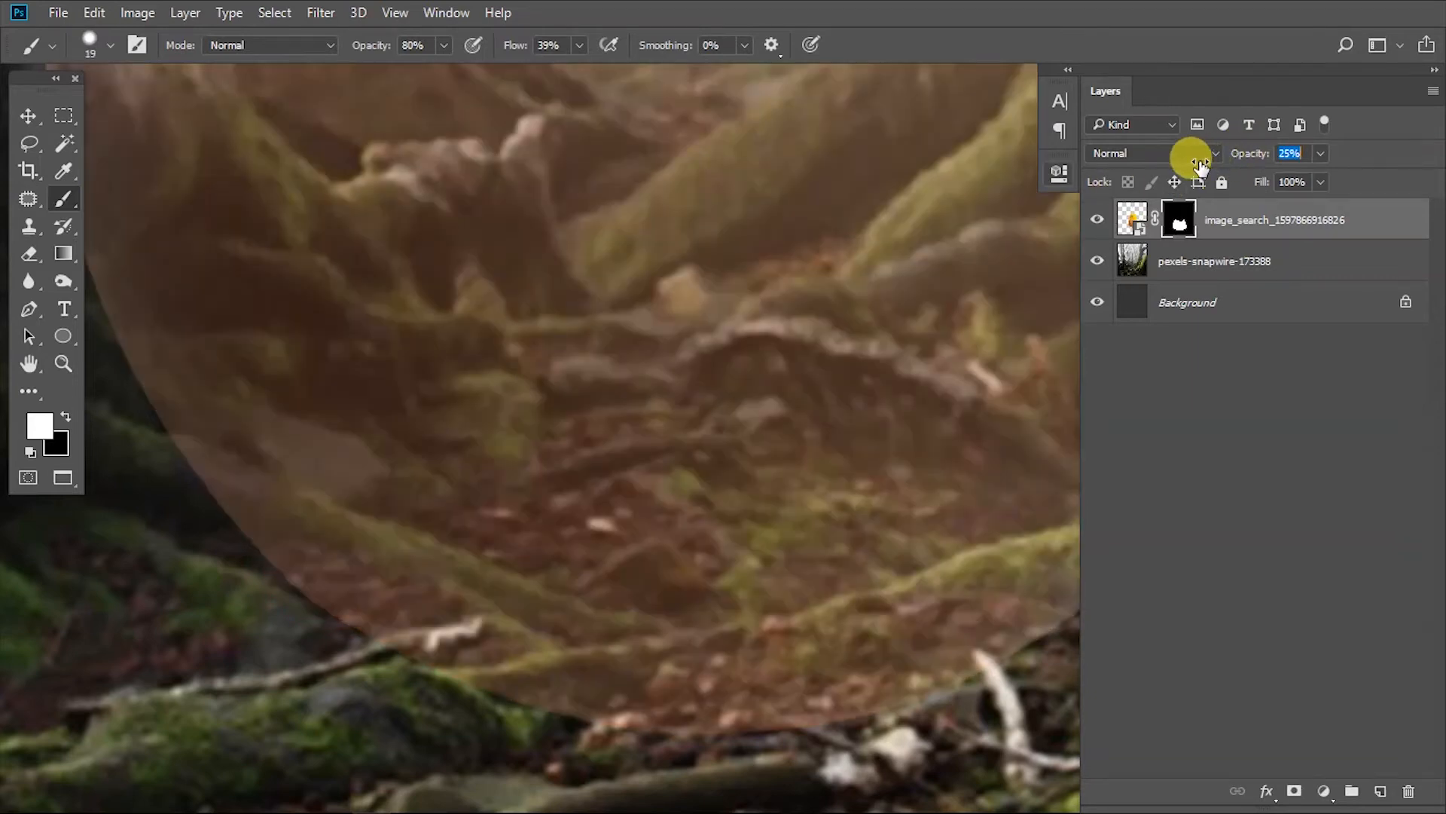
# - Paint black on the eggshell's mask at 100% brush opacity along the ground and roots, and restore the layer's full opacity
pyautogui.moveTo(364, 580); pyautogui.dragTo(462, 573)
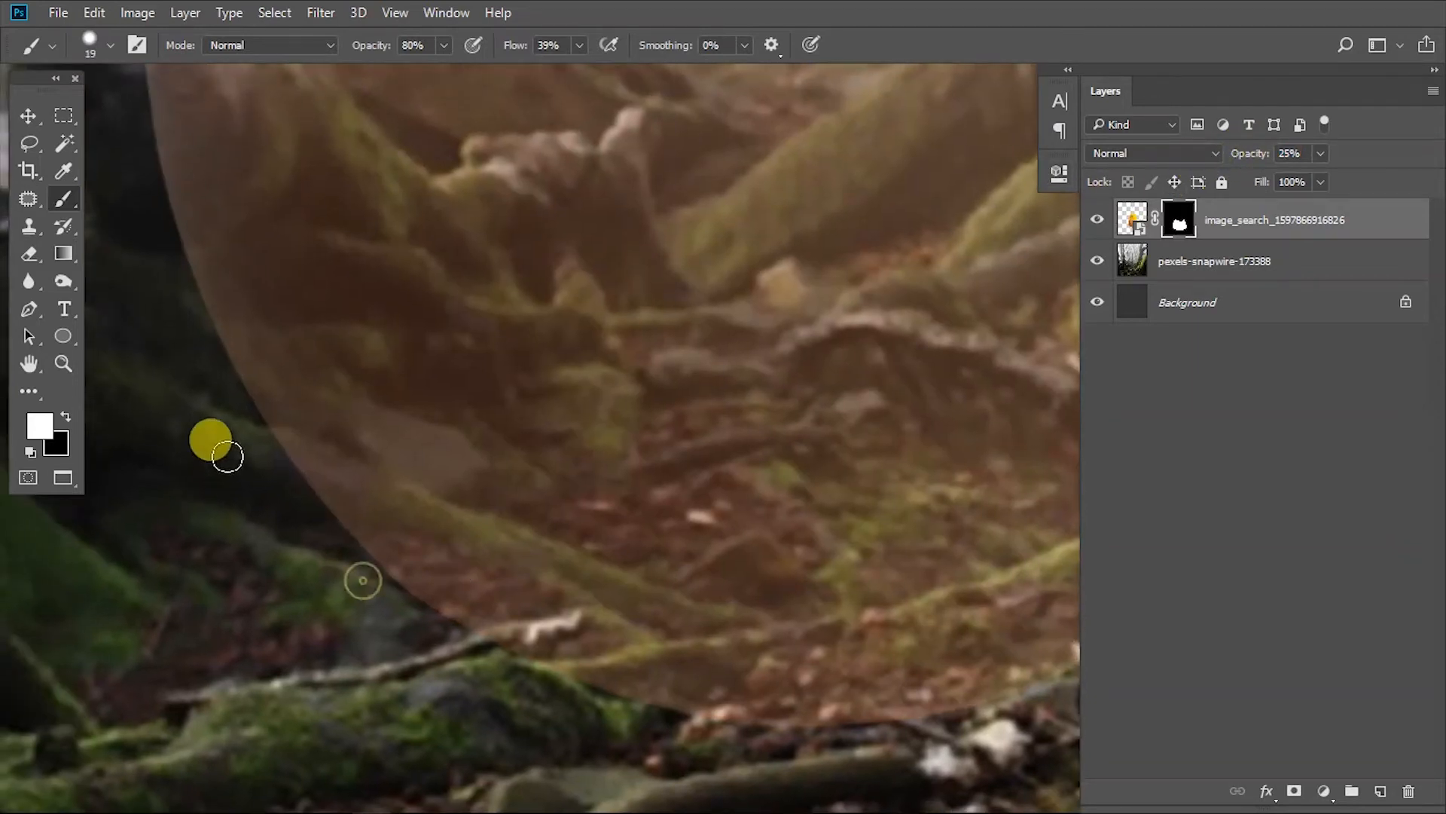
pyautogui.moveTo(285, 449)
pyautogui.mouseDown()
pyautogui.moveTo(437, 544)
pyautogui.moveTo(448, 529)
pyautogui.moveTo(783, 696)
pyautogui.moveTo(311, 536)
pyautogui.mouseUp()
pyautogui.press('0')
pyautogui.moveTo(444, 528)
pyautogui.mouseDown()
pyautogui.moveTo(668, 410)
pyautogui.moveTo(759, 391)
pyautogui.moveTo(249, 562)
pyautogui.moveTo(111, 696)
pyautogui.mouseUp()
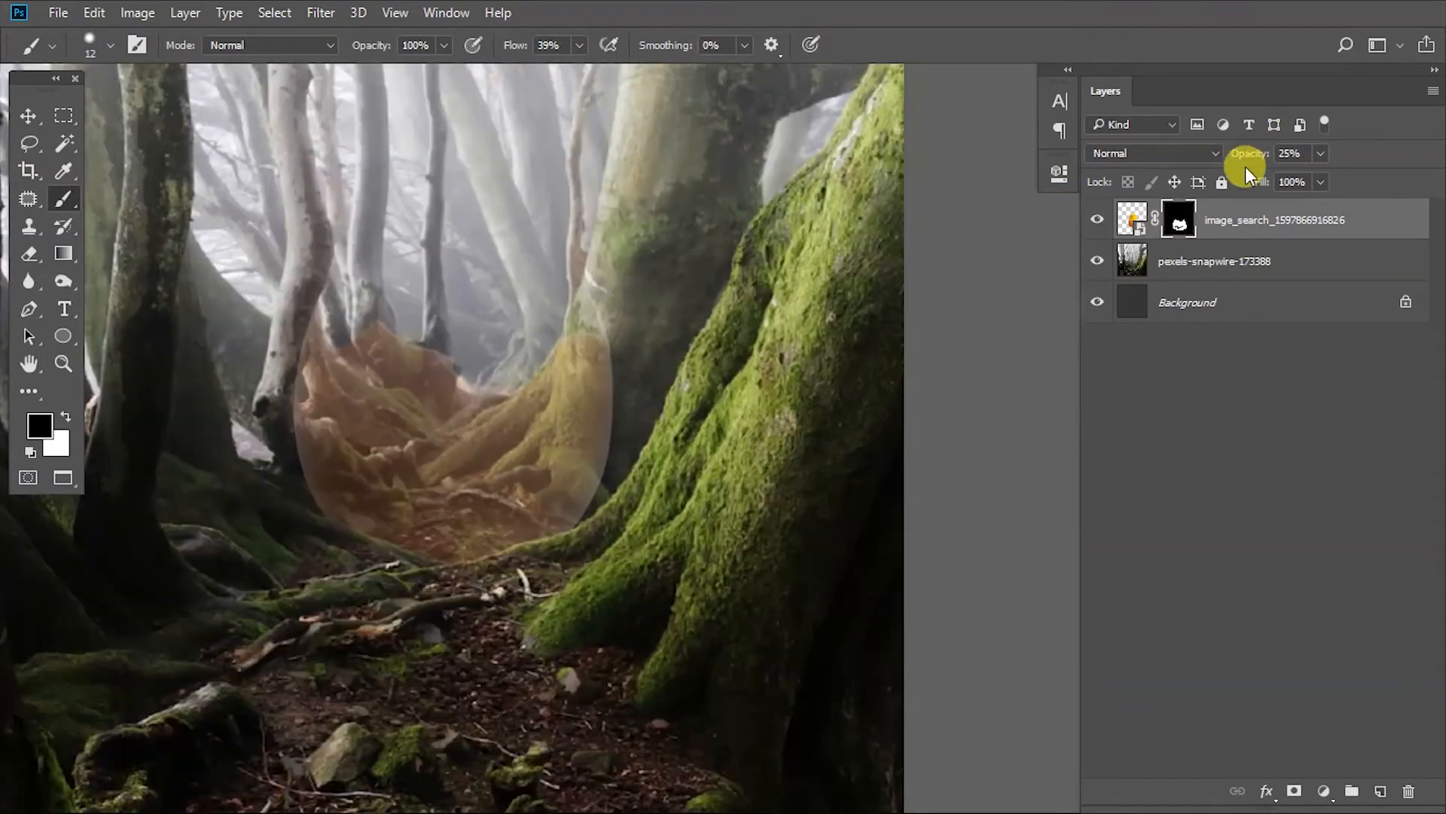
pyautogui.moveTo(1251, 153); pyautogui.dragTo(1439, 167)
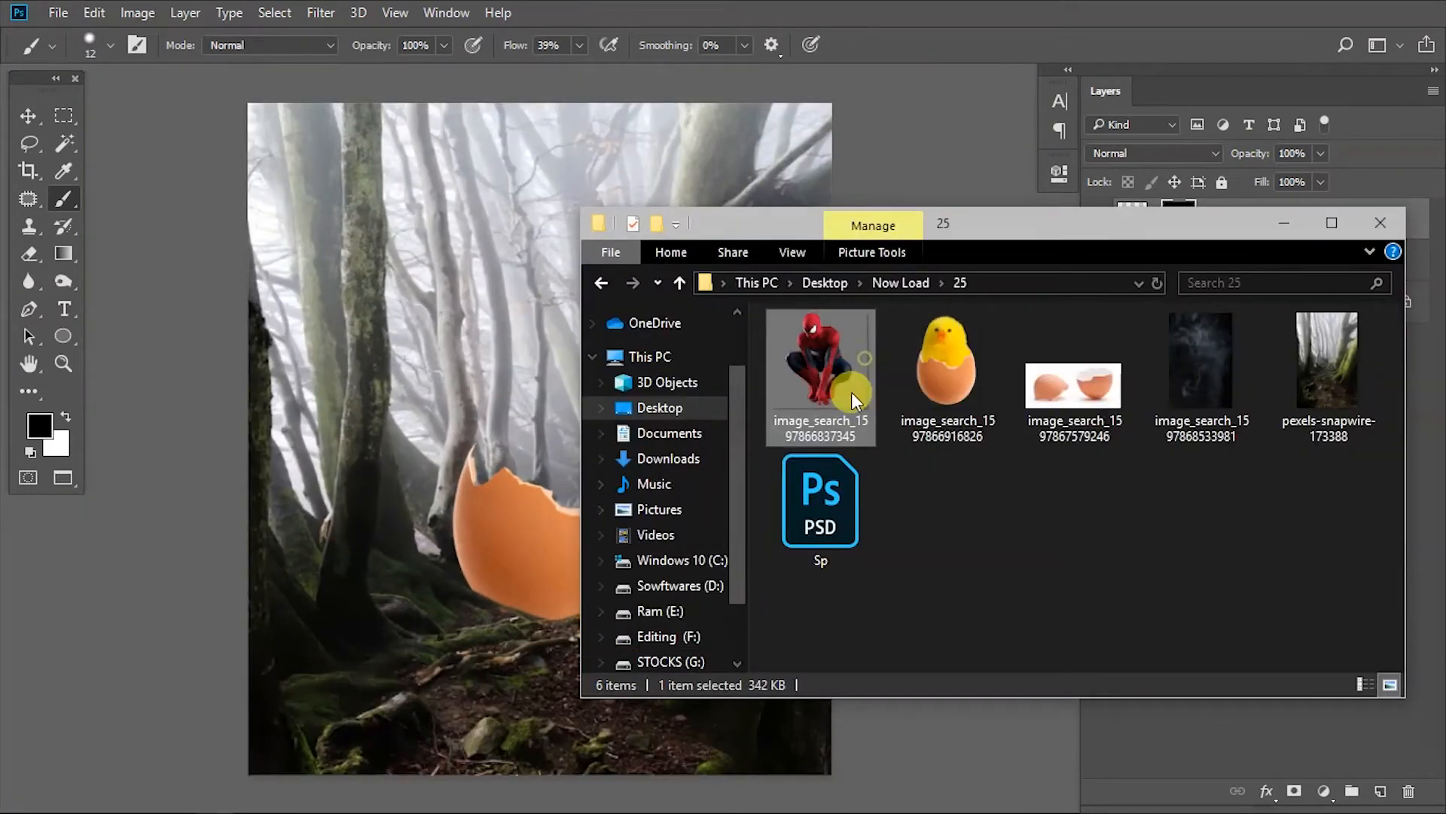
pyautogui.moveTo(856, 403); pyautogui.dragTo(691, 377)
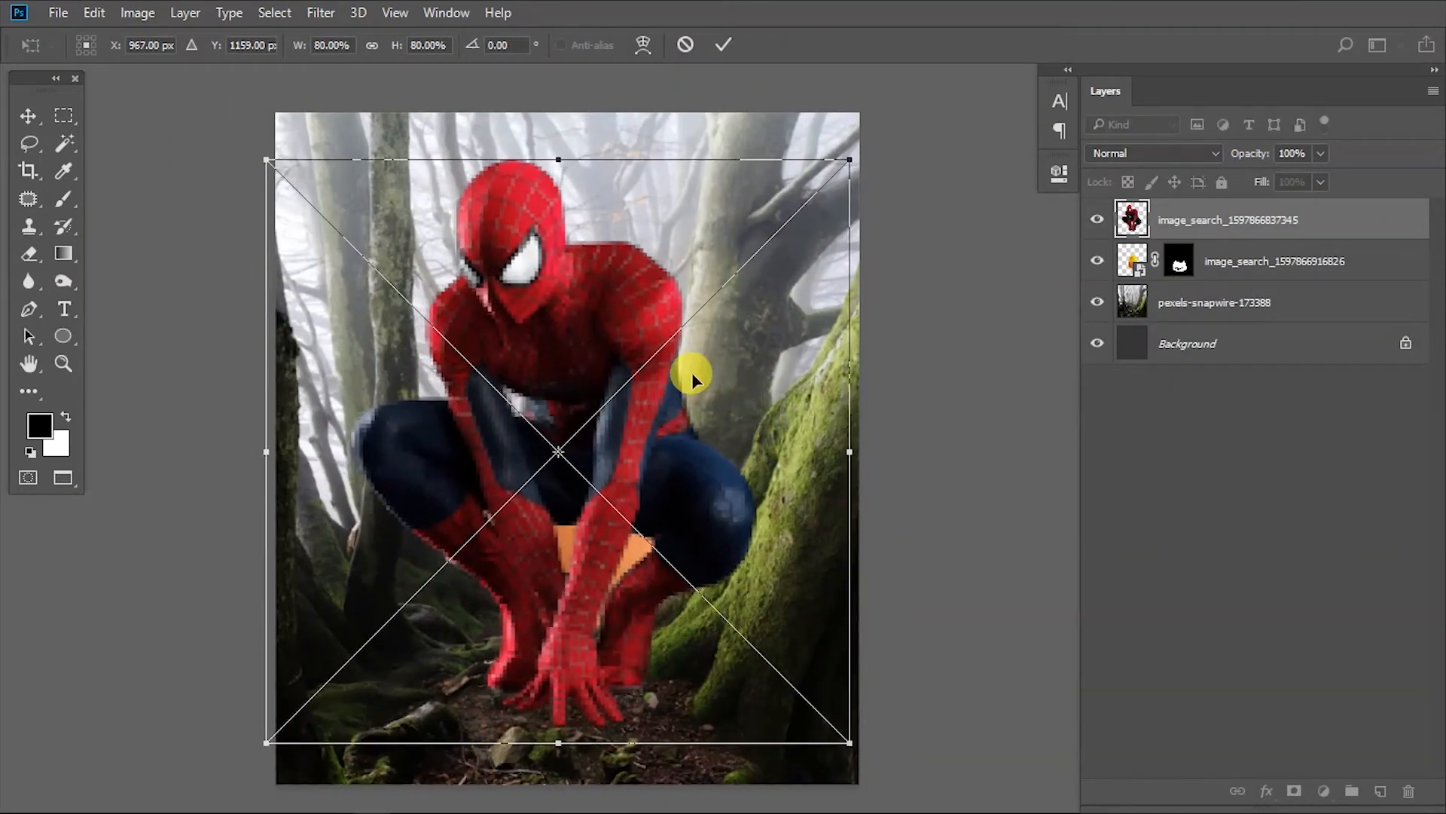
pyautogui.doubleClick(572, 409)
pyautogui.click(1198, 226)
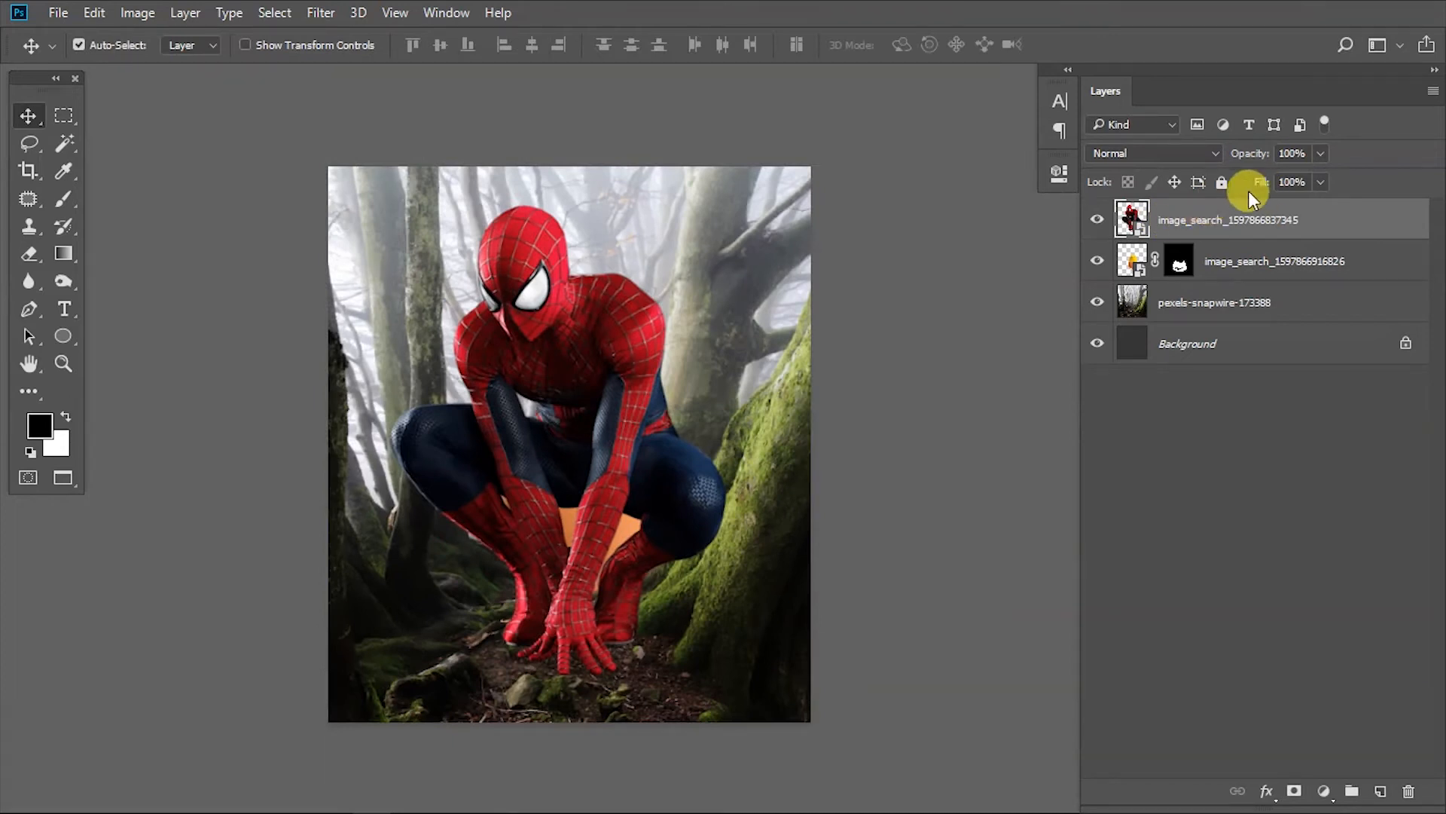
pyautogui.moveTo(1249, 191); pyautogui.dragTo(1221, 275)
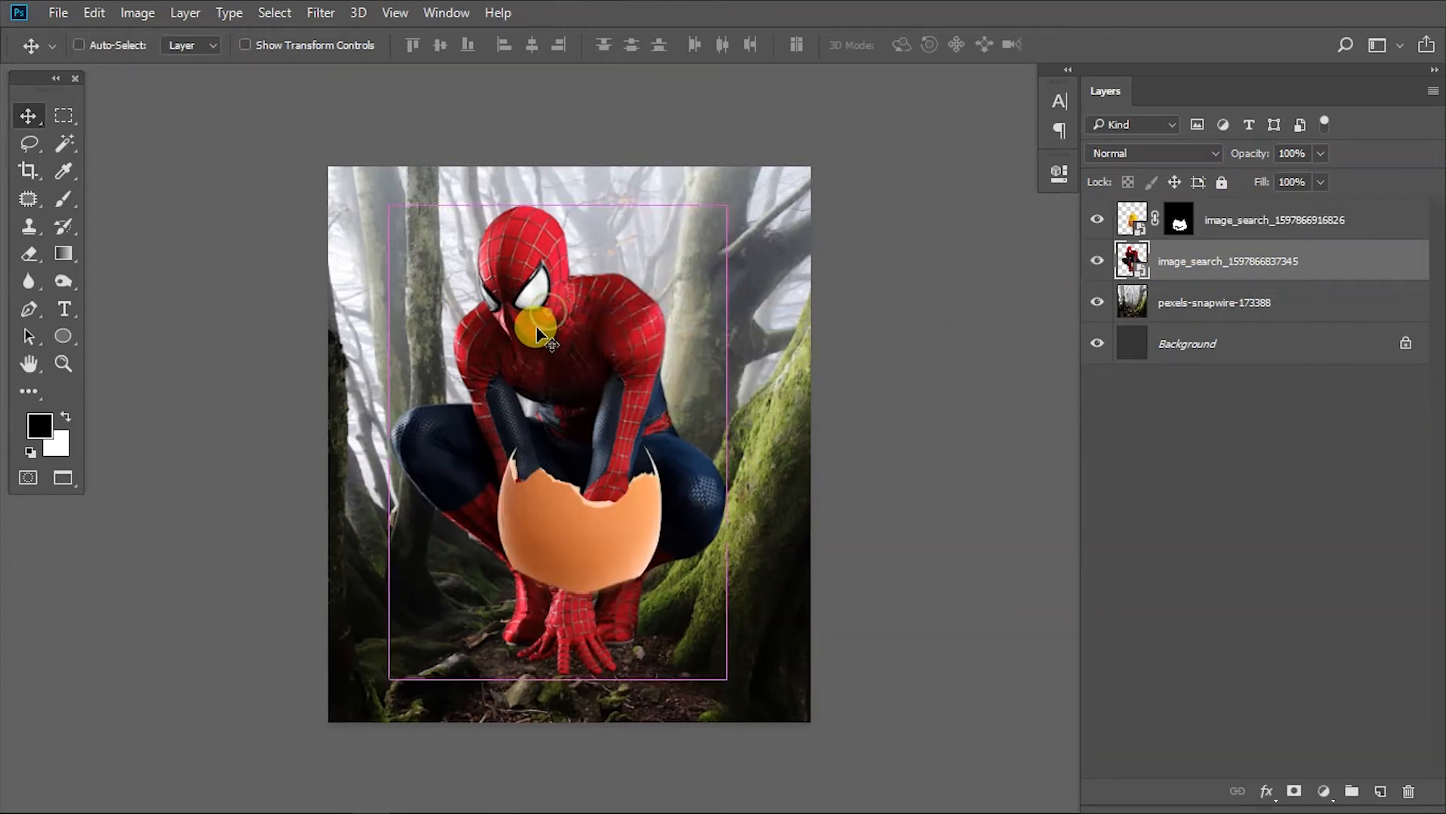
# - Scale Spider-Man down and position him sitting inside the eggshell
pyautogui.hotkey('ctrl', 't')
pyautogui.moveTo(803, 204); pyautogui.dragTo(753, 292)
pyautogui.moveTo(567, 463); pyautogui.dragTo(710, 404)
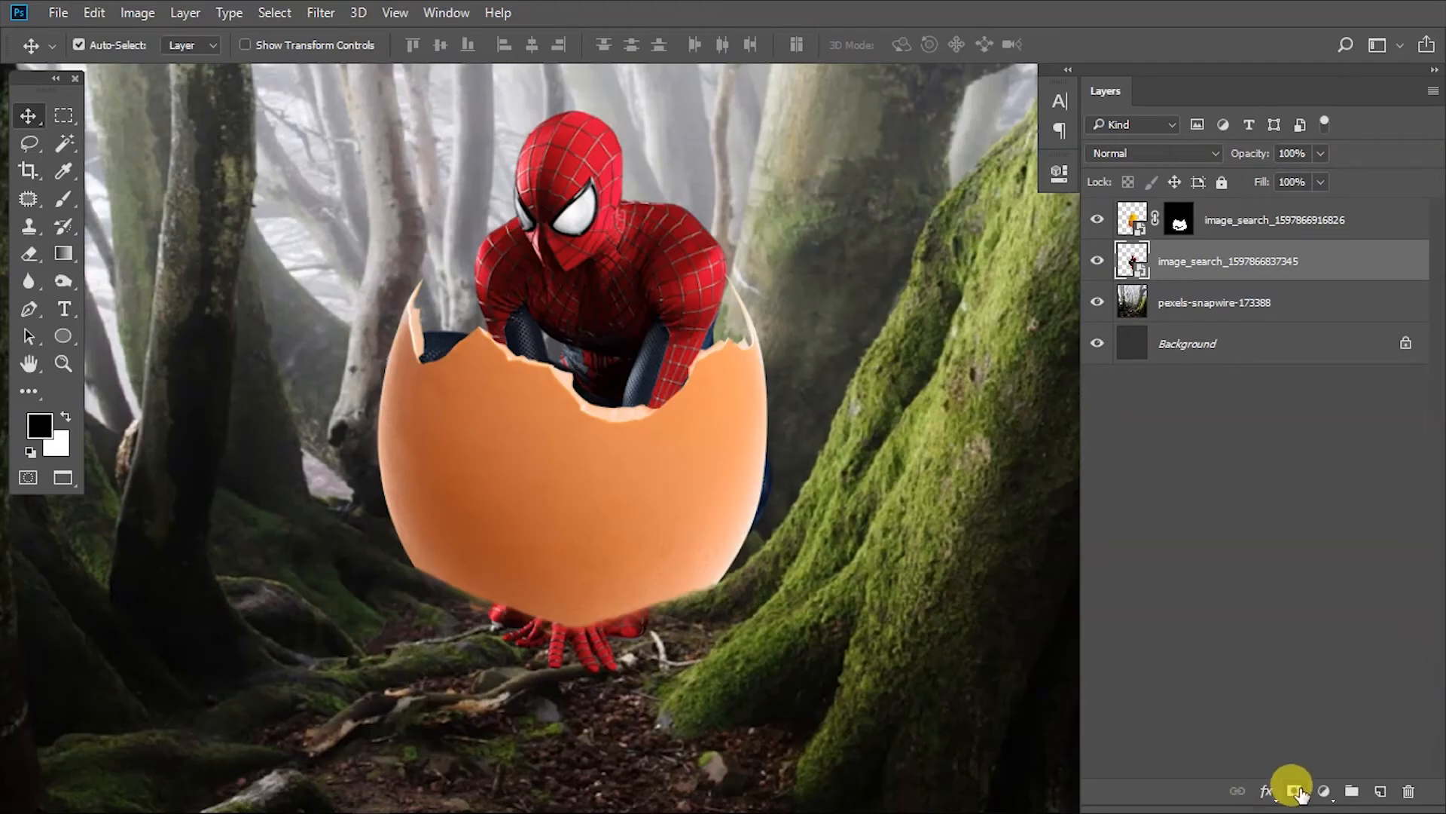
# - Add a mask to the Spider-Man layer and paint out his feet and hand below the shell with a 58 px black brush
pyautogui.click(1294, 791)
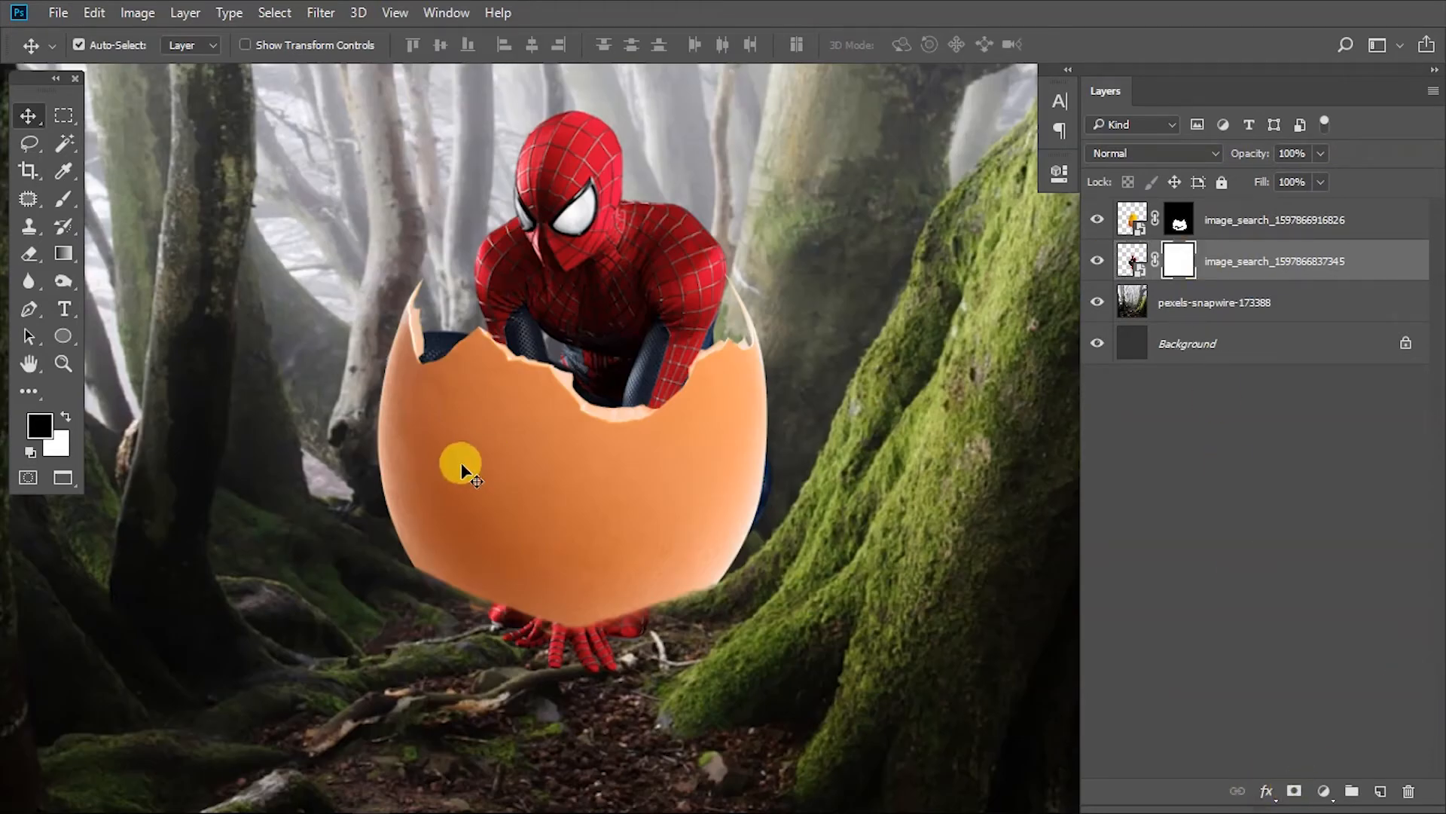
pyautogui.press('b')
pyautogui.rightClick(631, 518)
pyautogui.moveTo(470, 434); pyautogui.dragTo(530, 445)
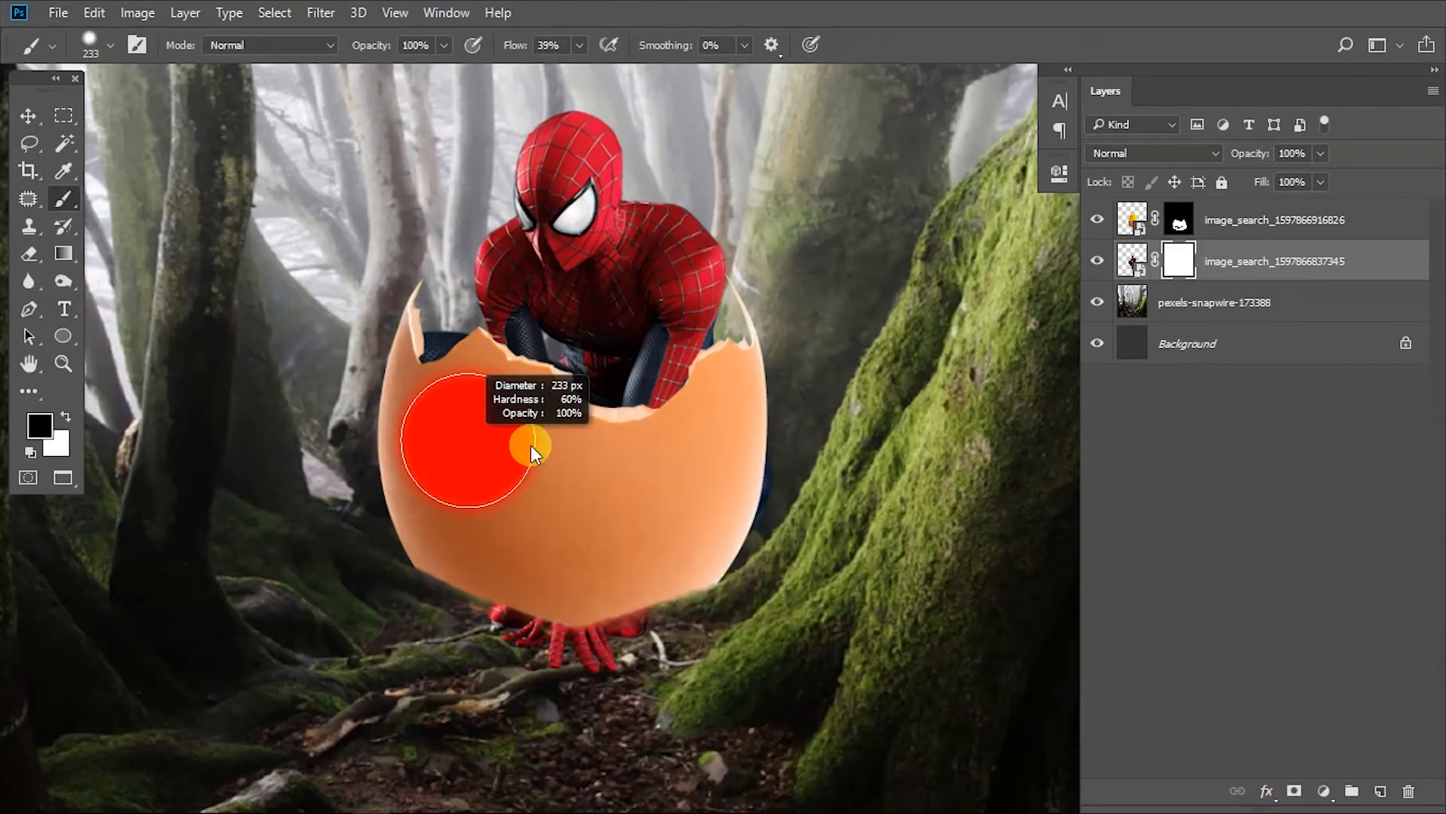
pyautogui.scroll(3, 512, 583)
pyautogui.moveTo(512, 583); pyautogui.dragTo(446, 429)
pyautogui.scroll(3, 586, 541)
pyautogui.moveTo(581, 549)
pyautogui.mouseDown()
pyautogui.moveTo(496, 526)
pyautogui.moveTo(605, 532)
pyautogui.moveTo(475, 487)
pyautogui.moveTo(589, 438)
pyautogui.mouseUp()
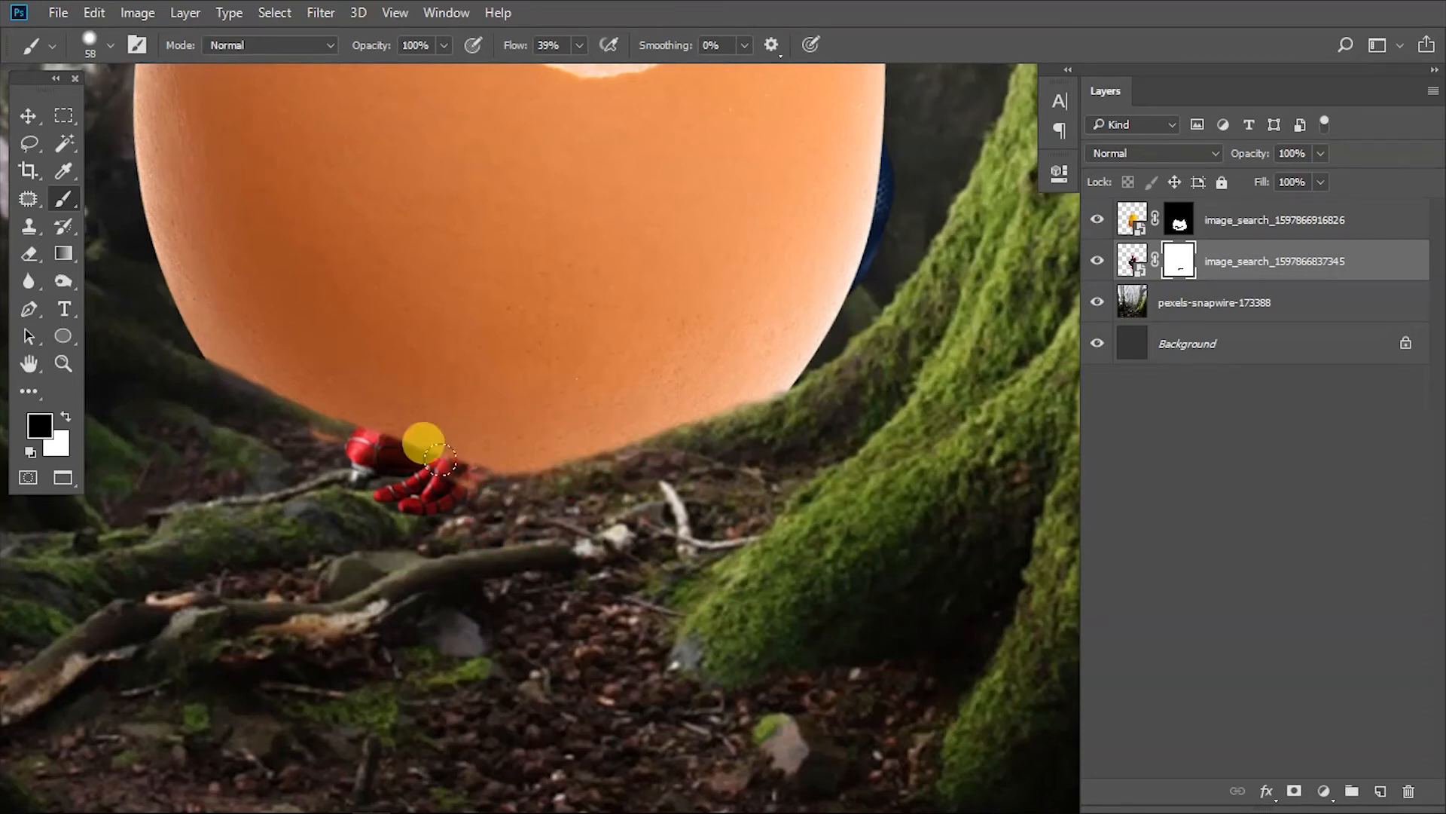
pyautogui.moveTo(439, 460); pyautogui.dragTo(446, 448)
# - Paint out the parts of Spider-Man's legs that stick out beyond both sides of the eggshell
pyautogui.moveTo(415, 400); pyautogui.dragTo(667, 746)
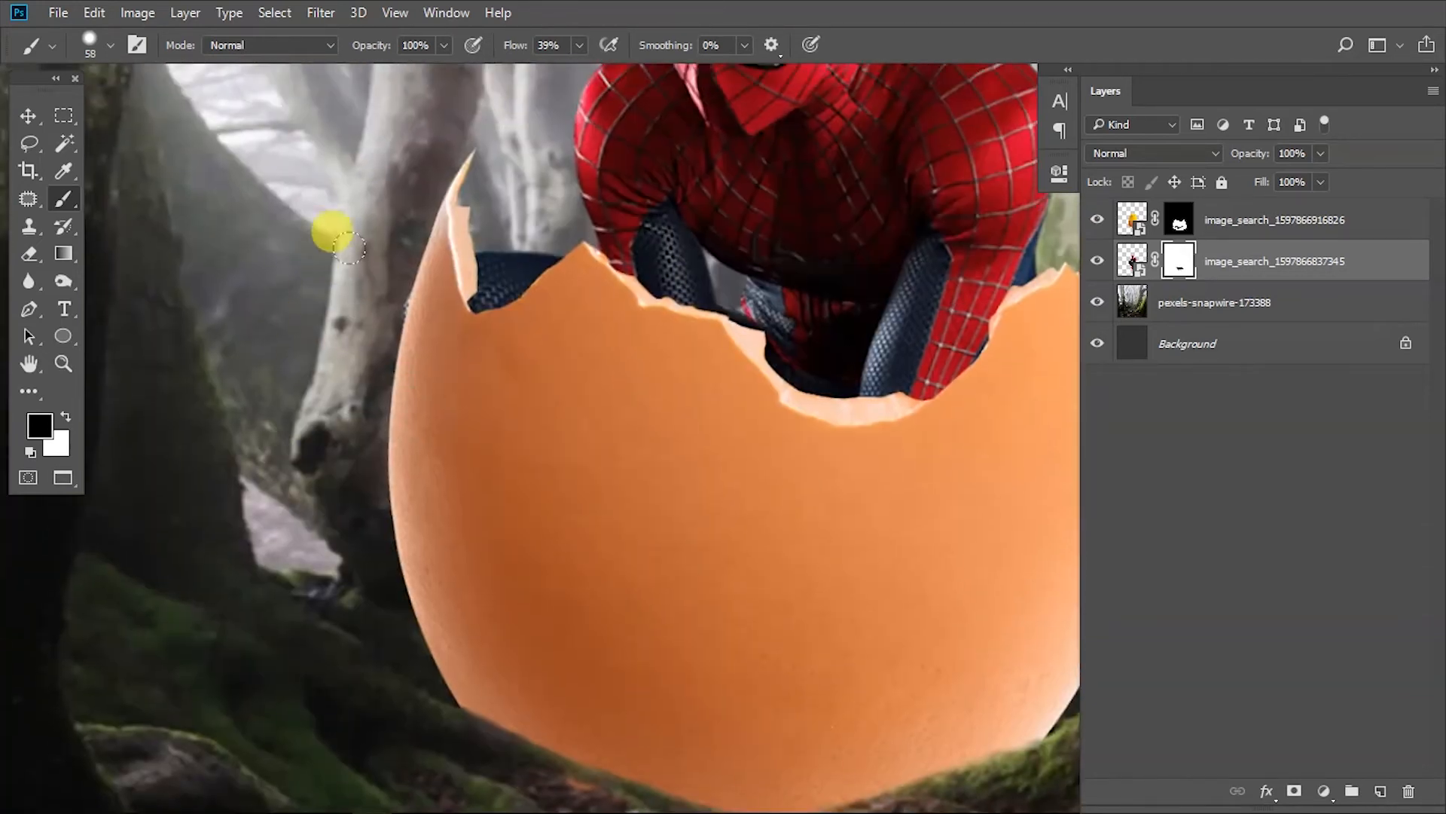
pyautogui.moveTo(374, 509); pyautogui.dragTo(90, 490)
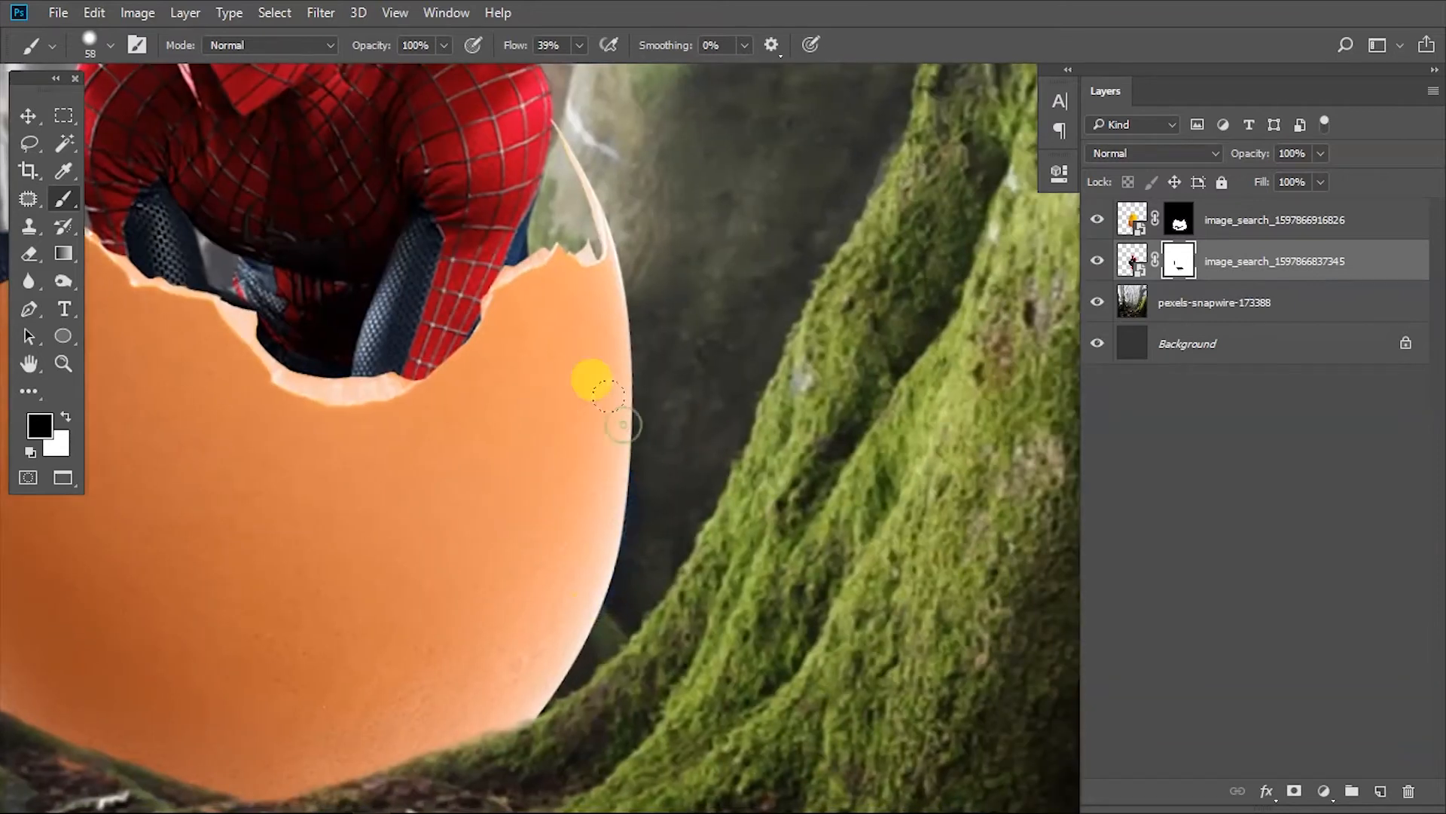
pyautogui.moveTo(624, 385); pyautogui.dragTo(596, 336)
pyautogui.scroll(-4, 656, 639)
pyautogui.press('v')
pyautogui.scroll(2, 557, 549)
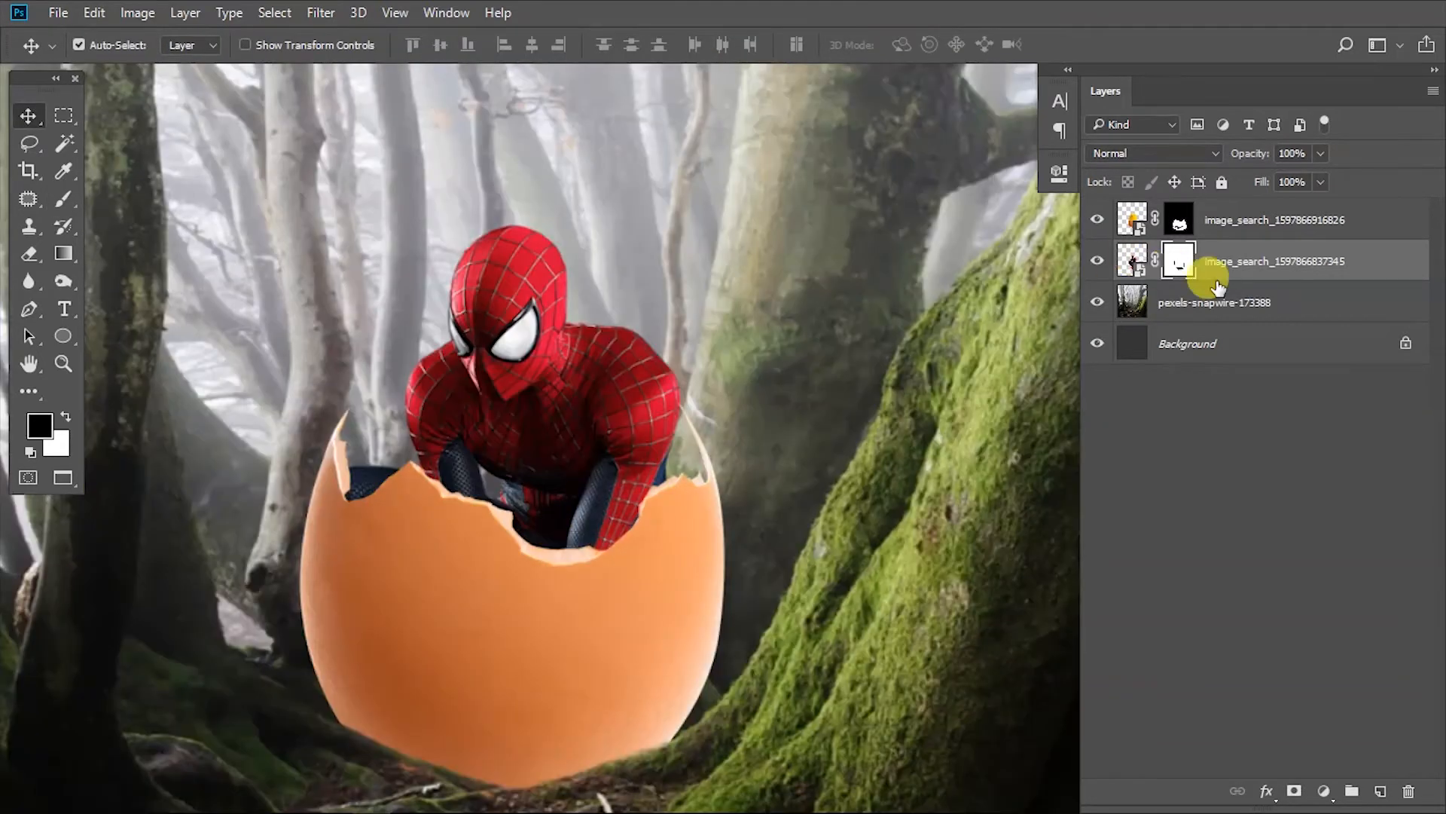
# - Add an empty layer directly above the forest photo and switch to the Polygonal Lasso tool
pyautogui.click(1208, 305)
pyautogui.click(1382, 791)
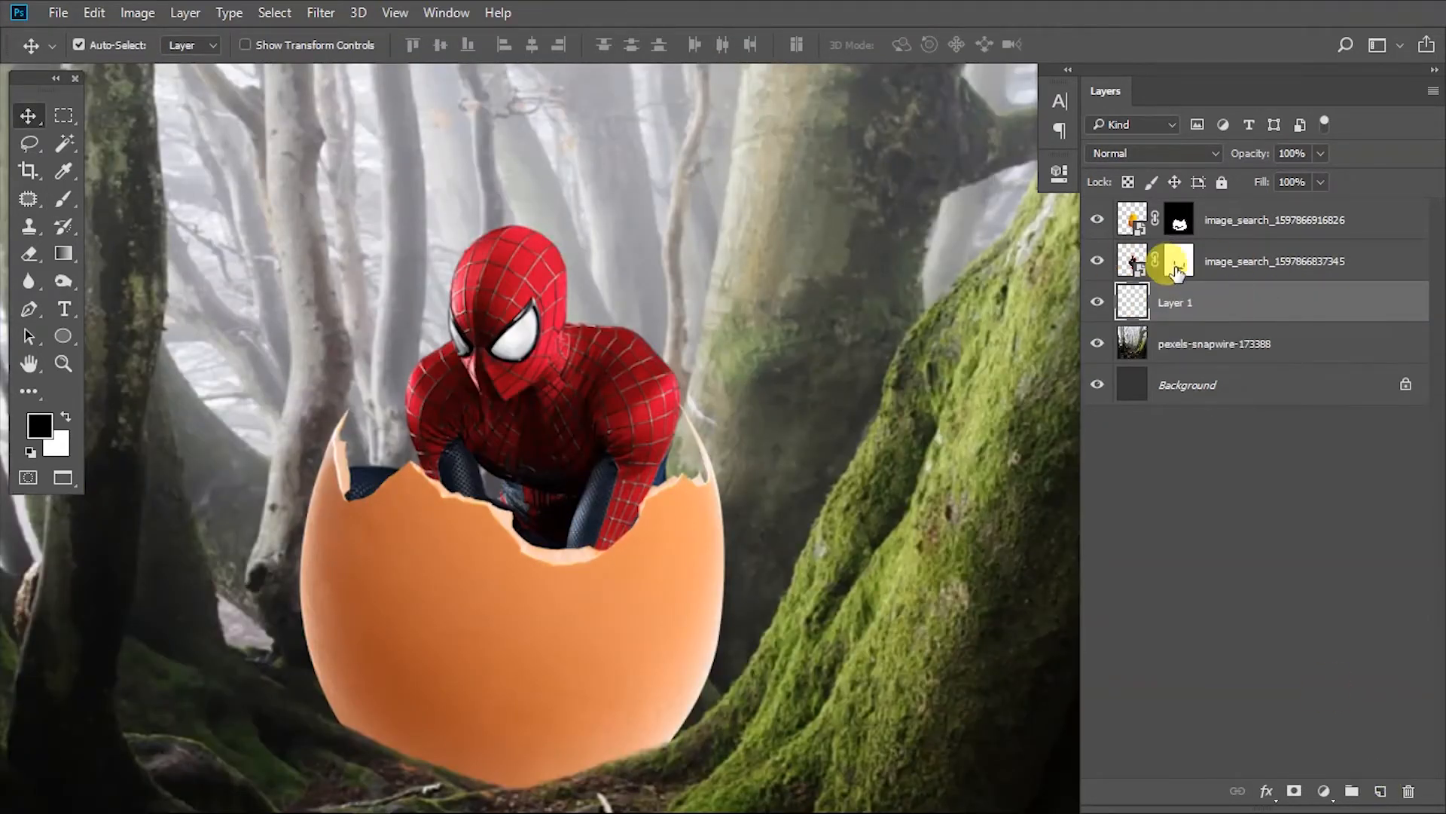
pyautogui.click(47, 135)
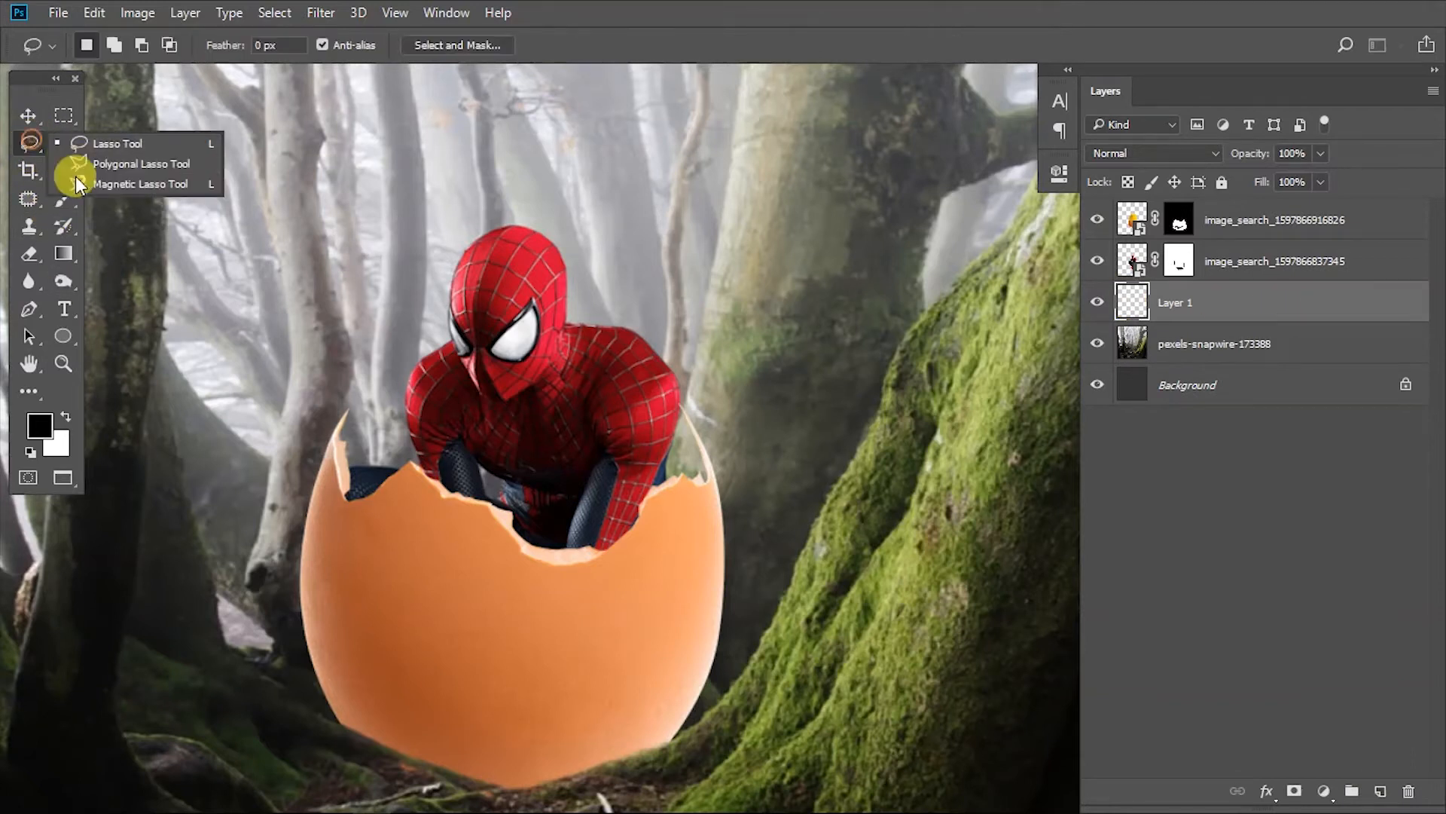
pyautogui.click(83, 160)
# - Outline a jagged rear shell edge with the Polygonal Lasso, from the left shell tip behind Spider-Man to the right tip
pyautogui.scroll(5, 360, 391)
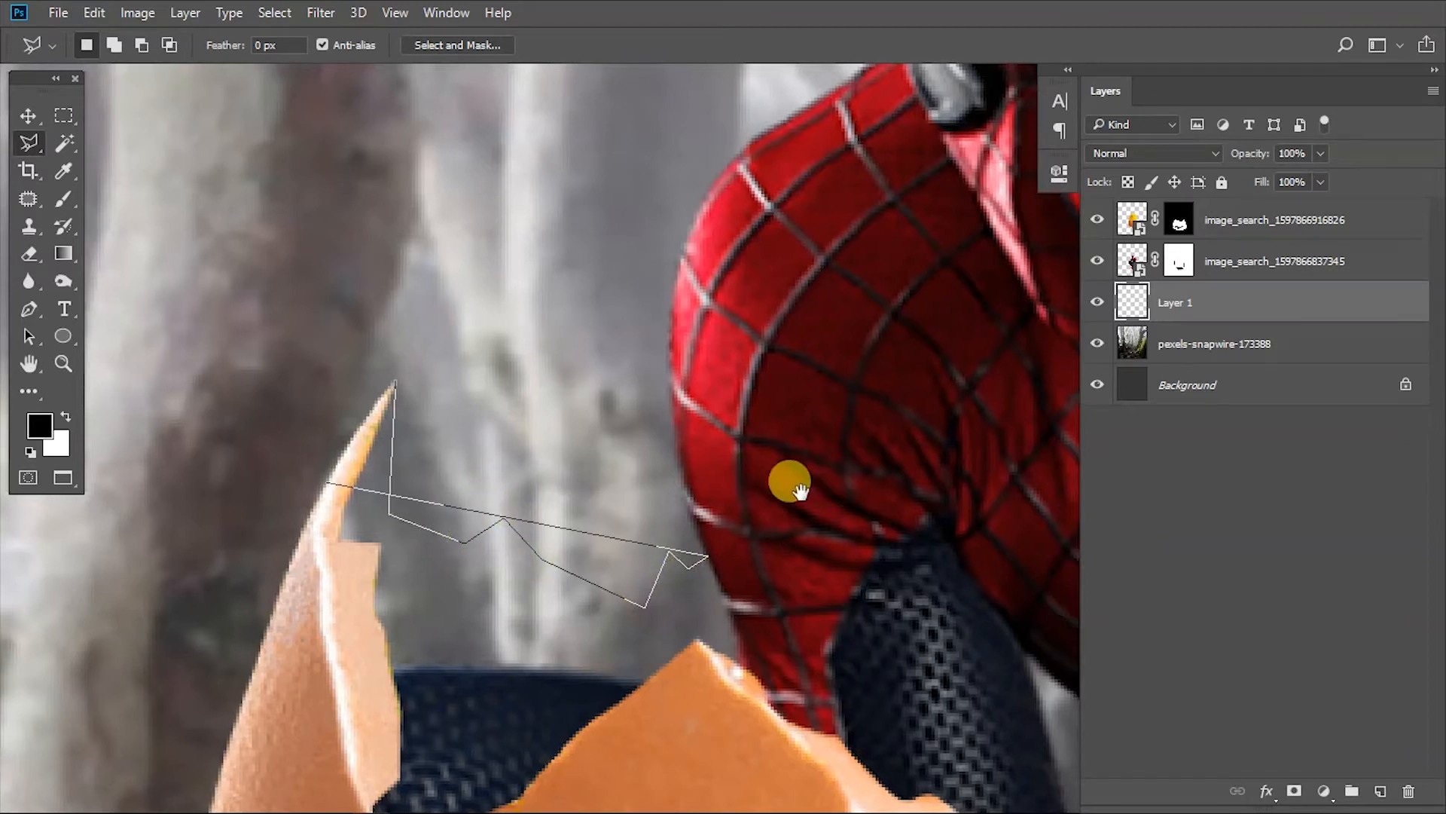
pyautogui.hscroll(5, 791, 482)
pyautogui.hscroll(-2, 368, 513)
pyautogui.click(967, 455)
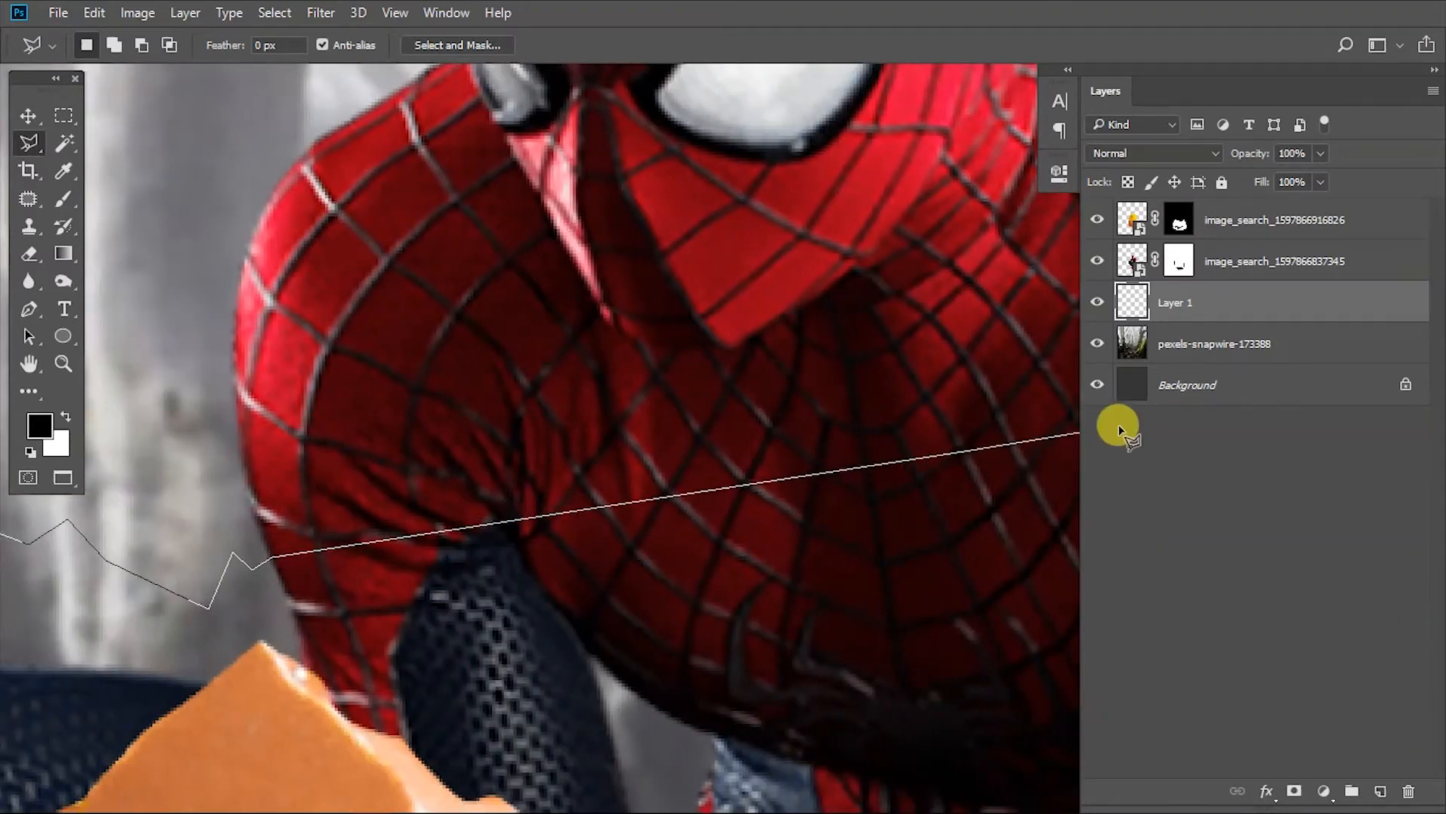
pyautogui.hotkey('ctrl', '-')
pyautogui.click(688, 522)
pyautogui.click(701, 498)
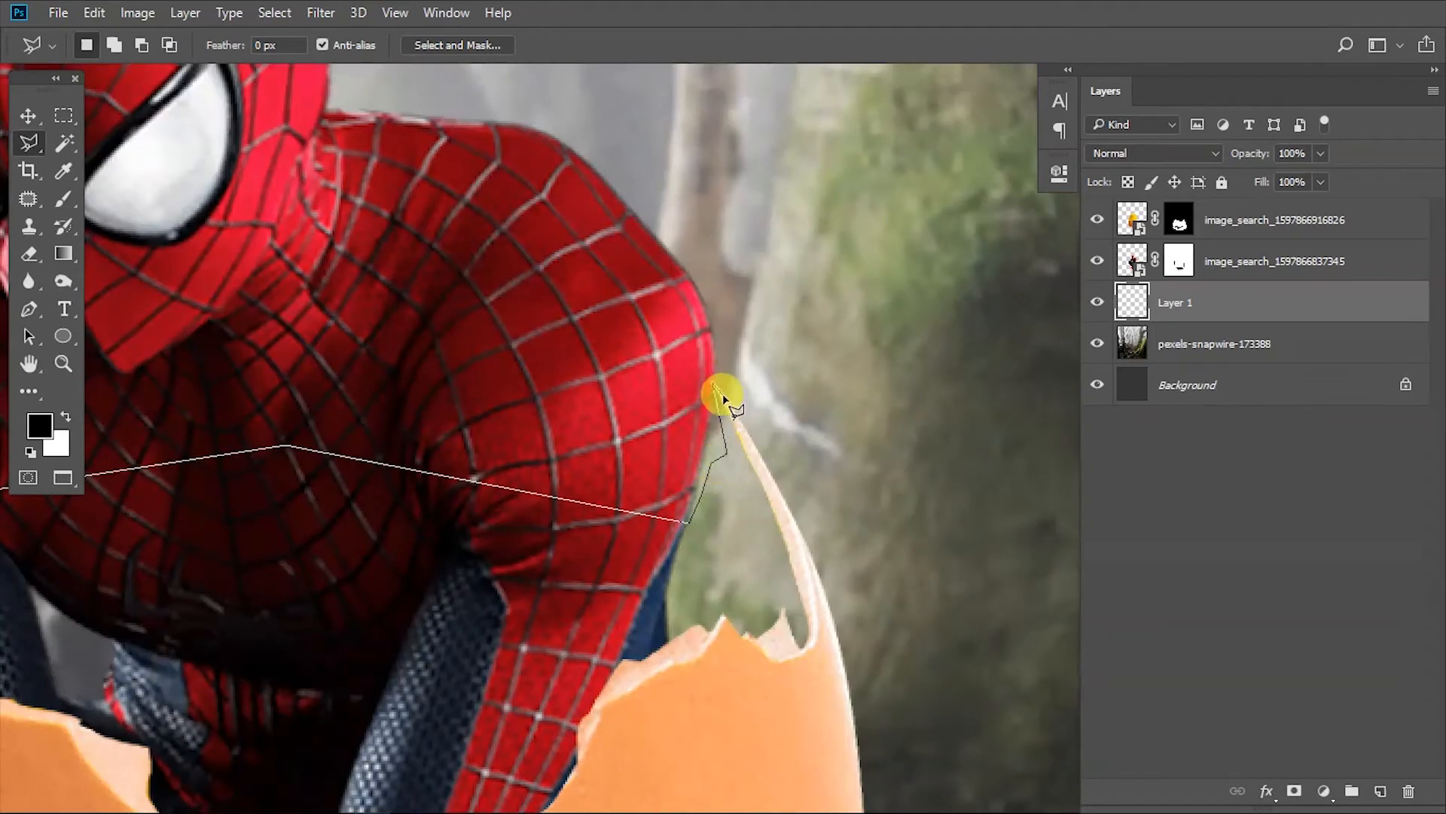
# - Carry the lasso outline back through the shell's front and close it at the left tip as a selection
pyautogui.moveTo(548, 772); pyautogui.dragTo(1176, 682)
pyautogui.click(678, 759)
pyautogui.click(229, 533)
pyautogui.click(198, 467)
pyautogui.click(181, 389)
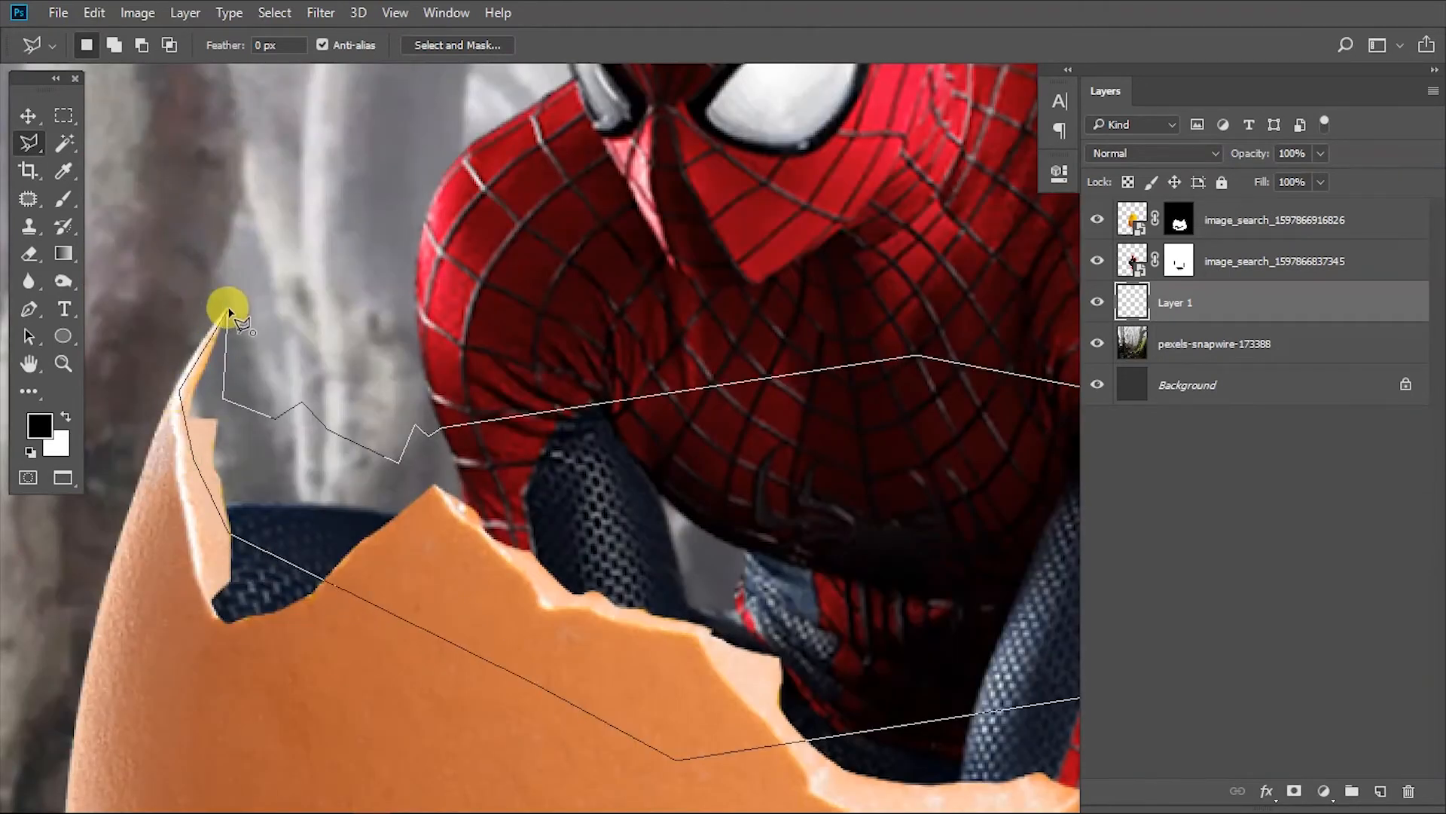
pyautogui.click(227, 309)
# - Add another new layer, set the foreground color to #f9f2e8 and fill the rear shell selection with it
pyautogui.hotkey('ctrl', 'shift', 'n')
pyautogui.press('Return')
pyautogui.click(40, 426)
pyautogui.click(203, 533)
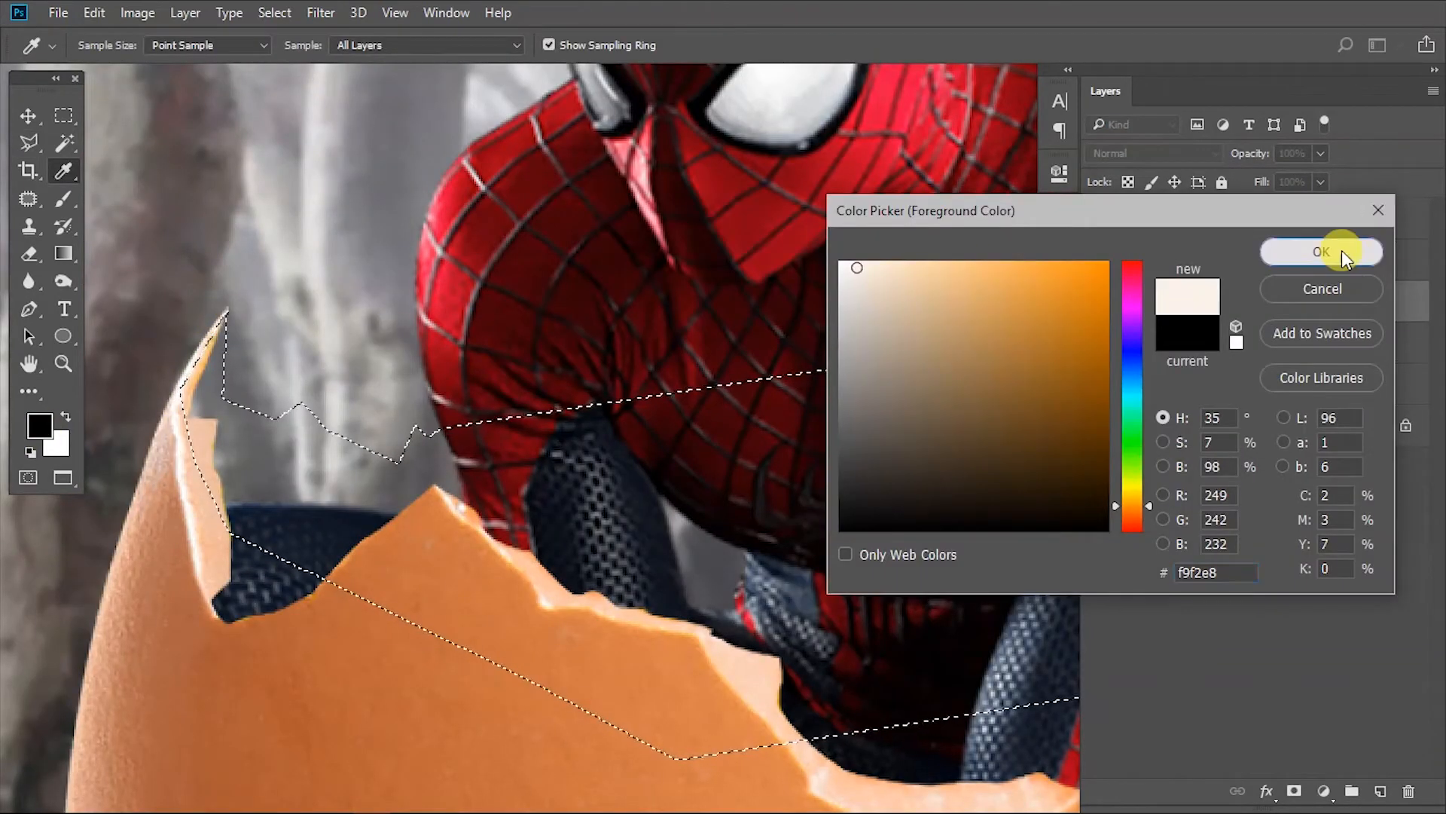
pyautogui.click(1341, 250)
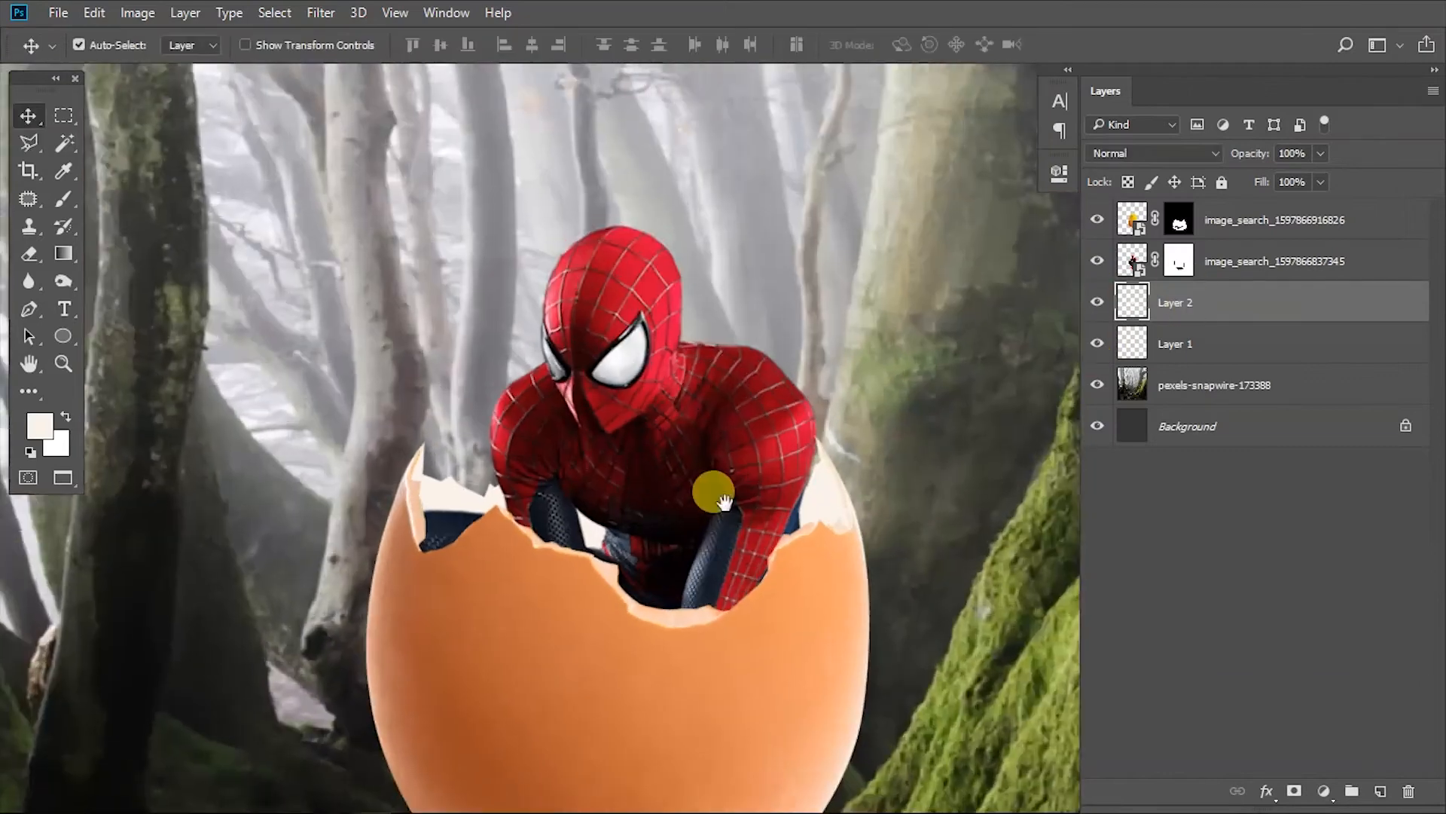
# - Cut the rear shell to a jagged edge in the gap between Spider-Man's arm and torso with the Polygonal Lasso
pyautogui.moveTo(725, 502)
pyautogui.mouseDown()
pyautogui.moveTo(598, 575)
pyautogui.moveTo(646, 565)
pyautogui.mouseUp()
pyautogui.press('l')
pyautogui.moveTo(520, 527); pyautogui.dragTo(490, 517)
pyautogui.click(524, 554)
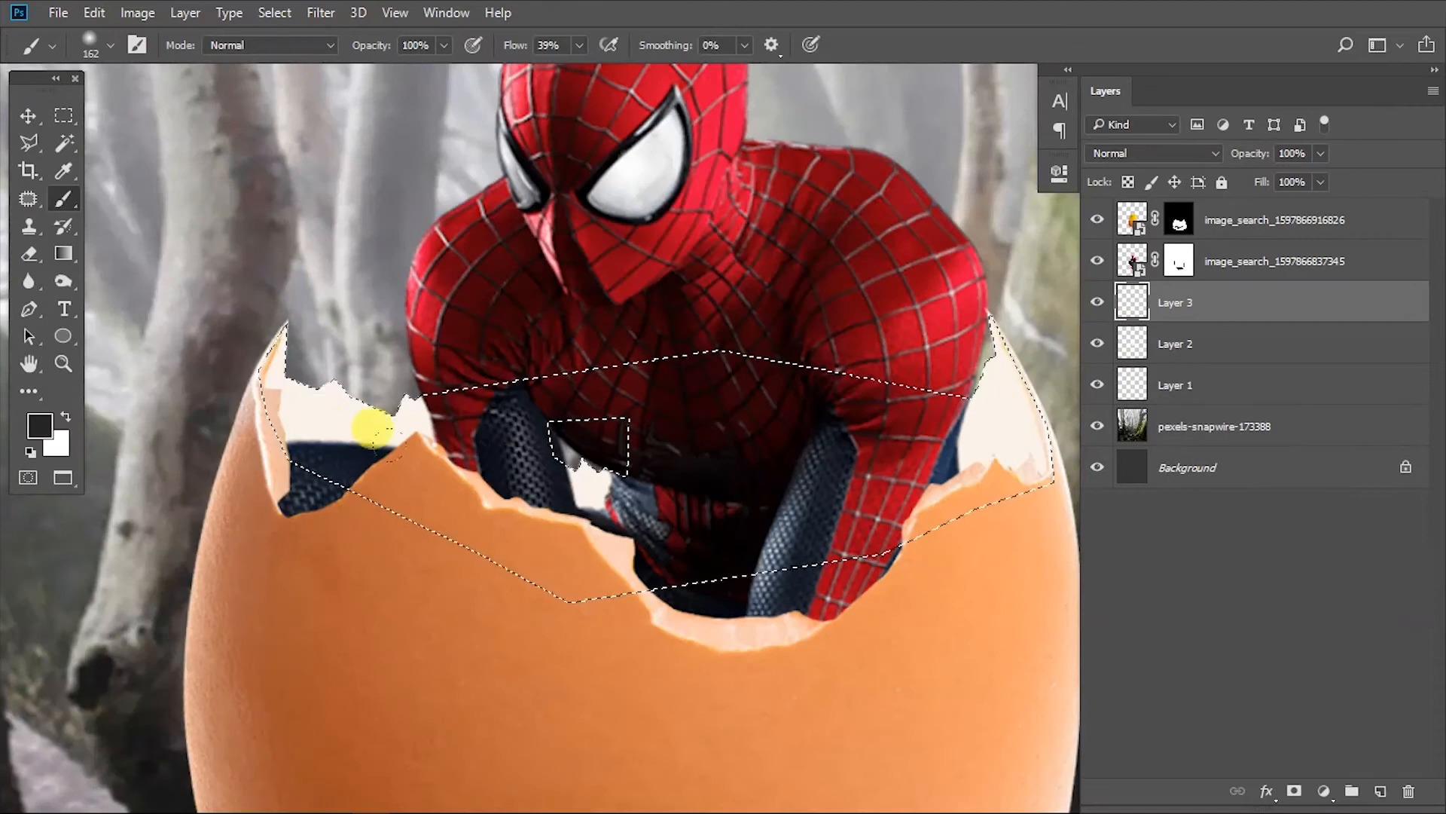
# - Sample the egg's orange and softly paint shading along the rear shell's inner edge within the selection on the new layer
pyautogui.press('i')
pyautogui.click(418, 451)
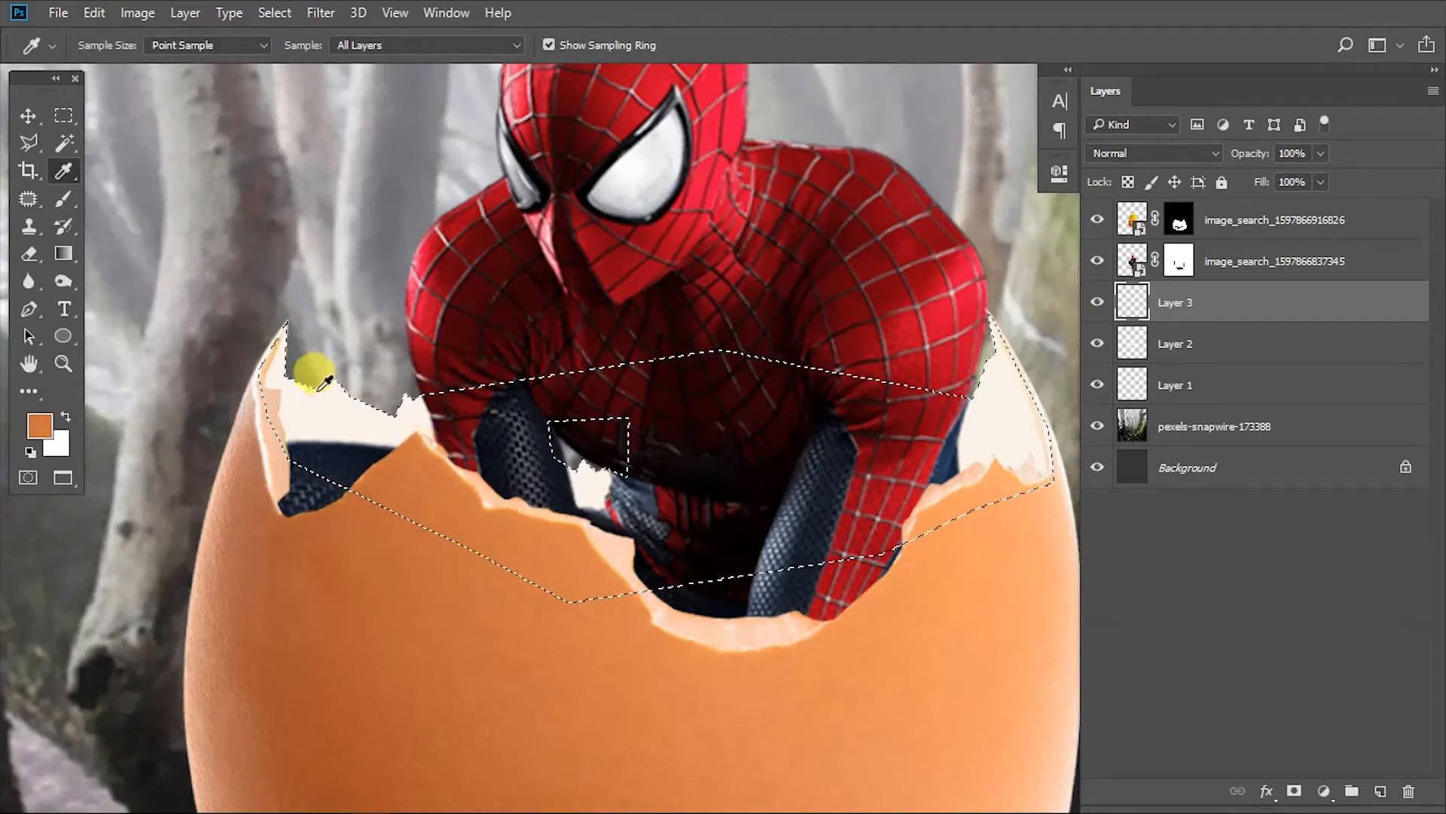
pyautogui.press('b')
pyautogui.scroll(3, 324, 382)
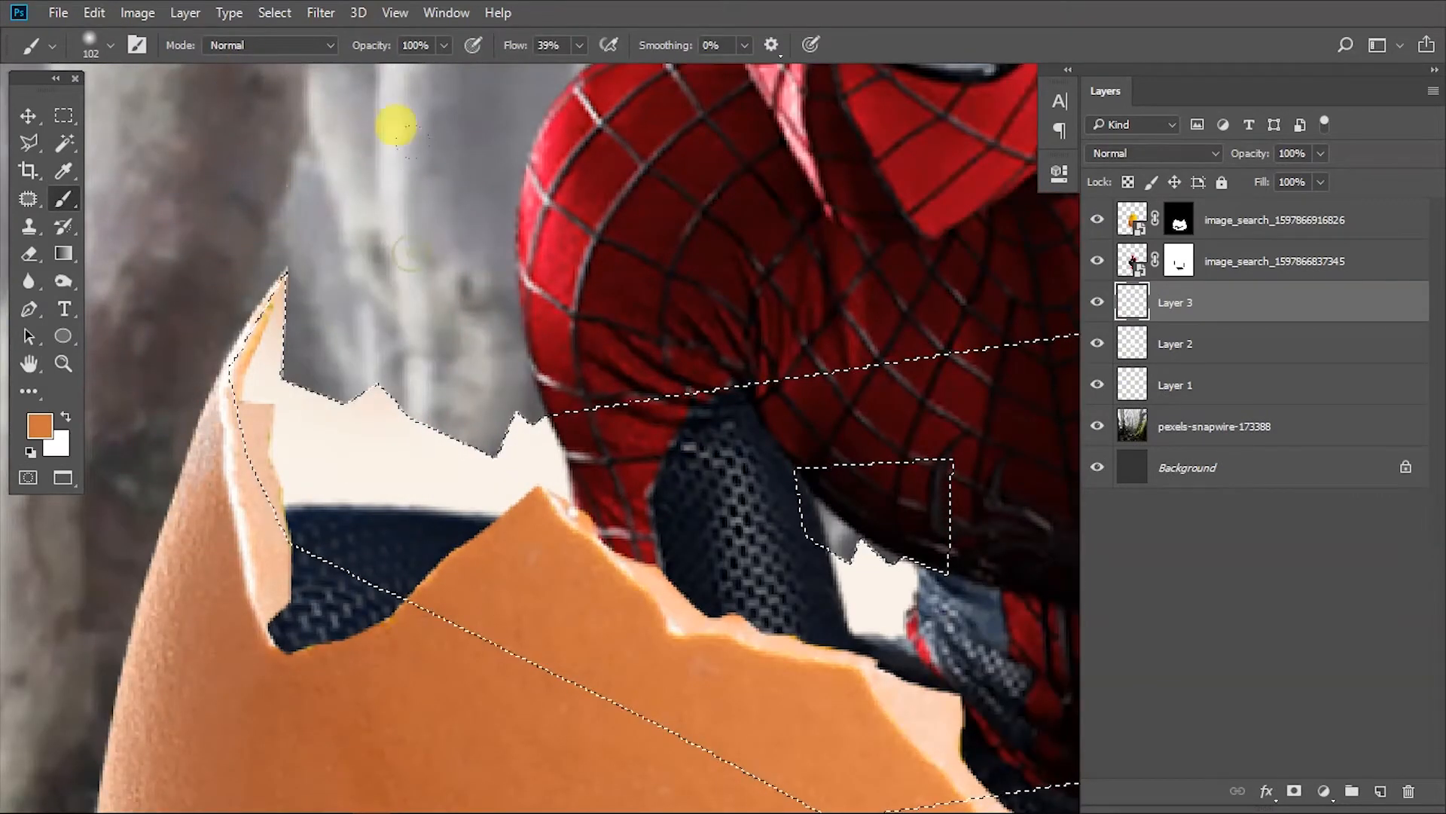
pyautogui.moveTo(396, 125)
pyautogui.mouseDown()
pyautogui.moveTo(468, 103)
pyautogui.moveTo(368, 126)
pyautogui.moveTo(290, 106)
pyautogui.mouseUp()
pyautogui.moveTo(807, 261); pyautogui.dragTo(563, 285)
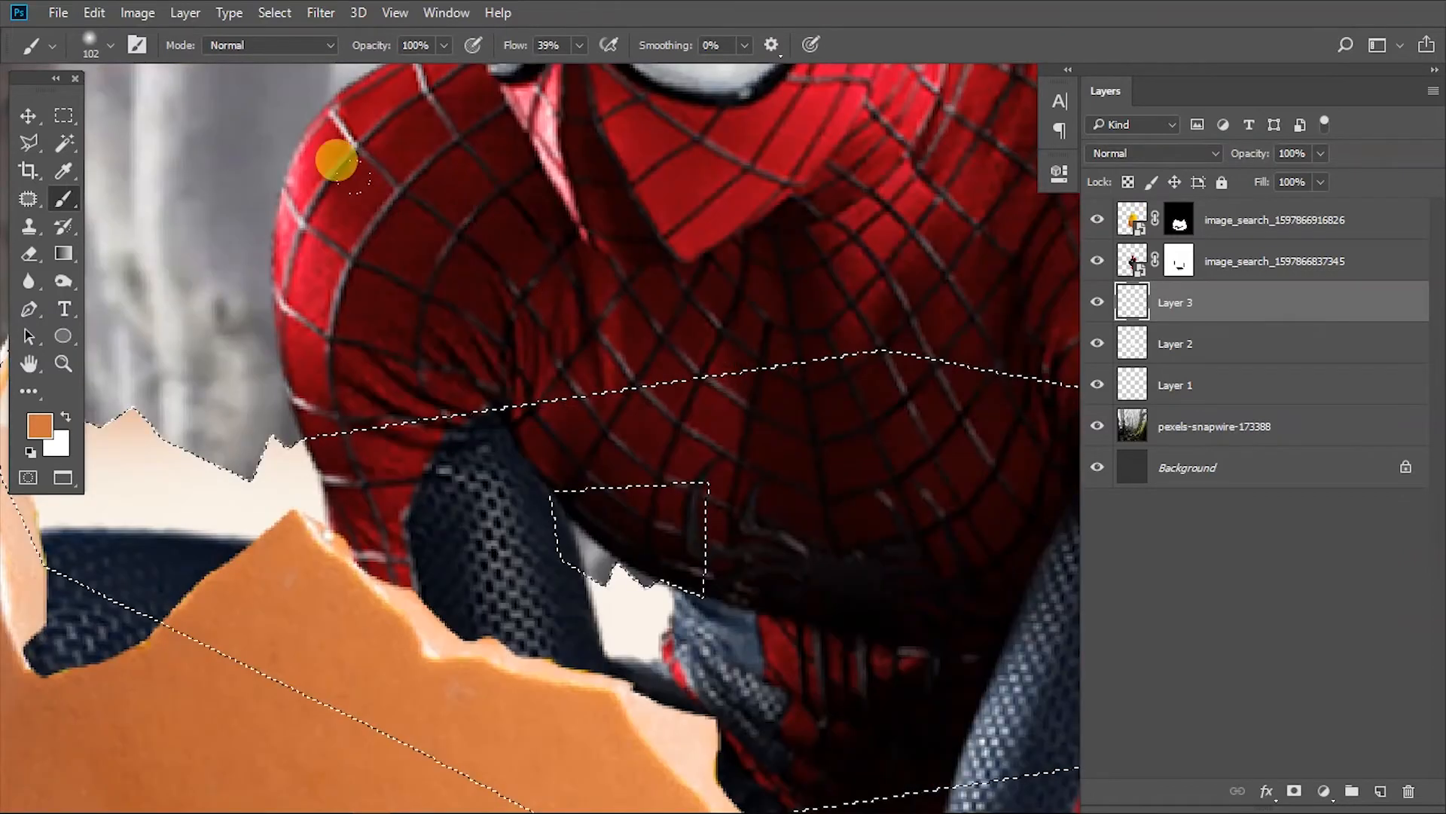
pyautogui.moveTo(690, 481); pyautogui.dragTo(590, 427)
pyautogui.moveTo(1070, 345); pyautogui.dragTo(465, 390)
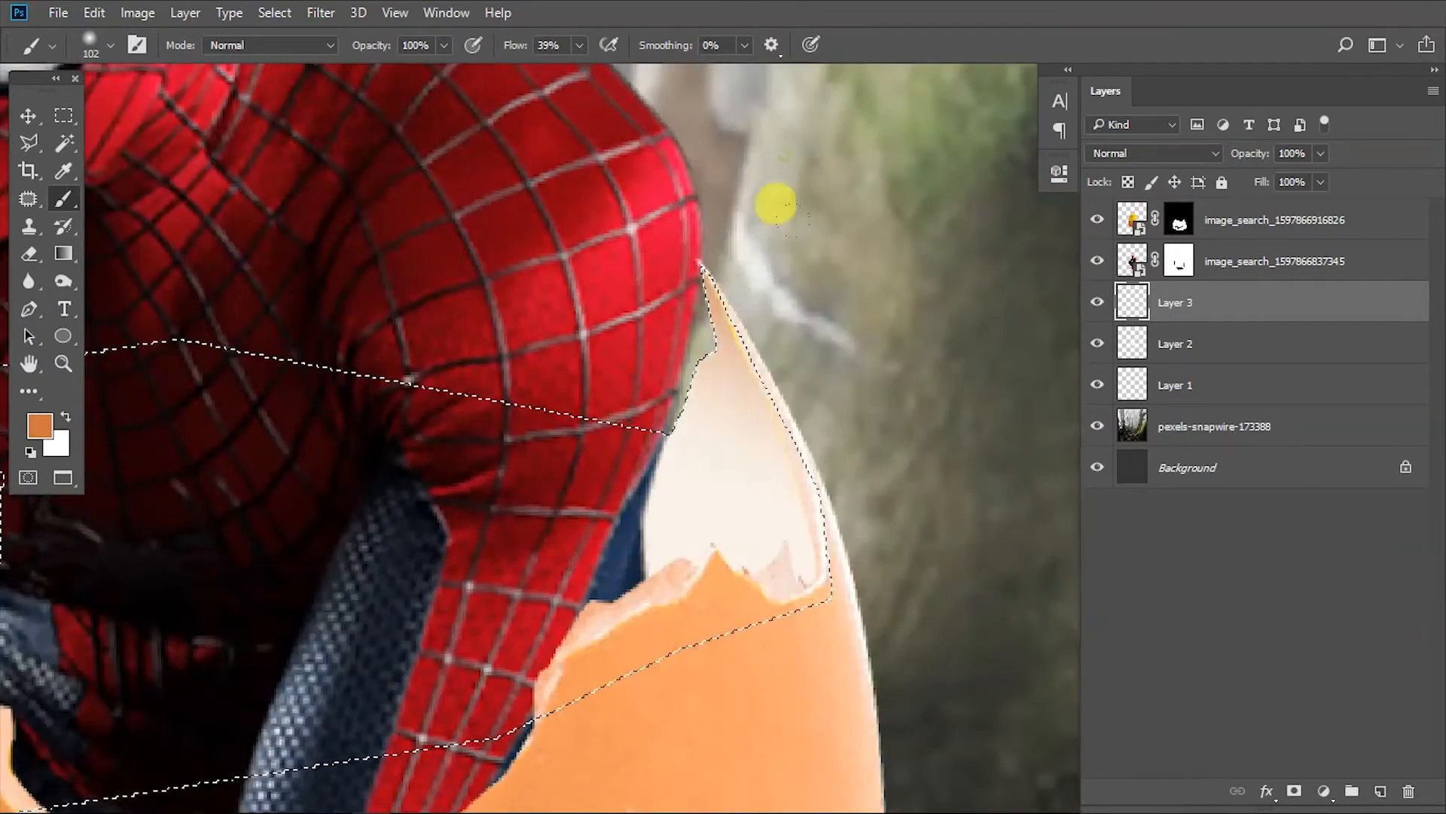
pyautogui.scroll(-5, 927, 433)
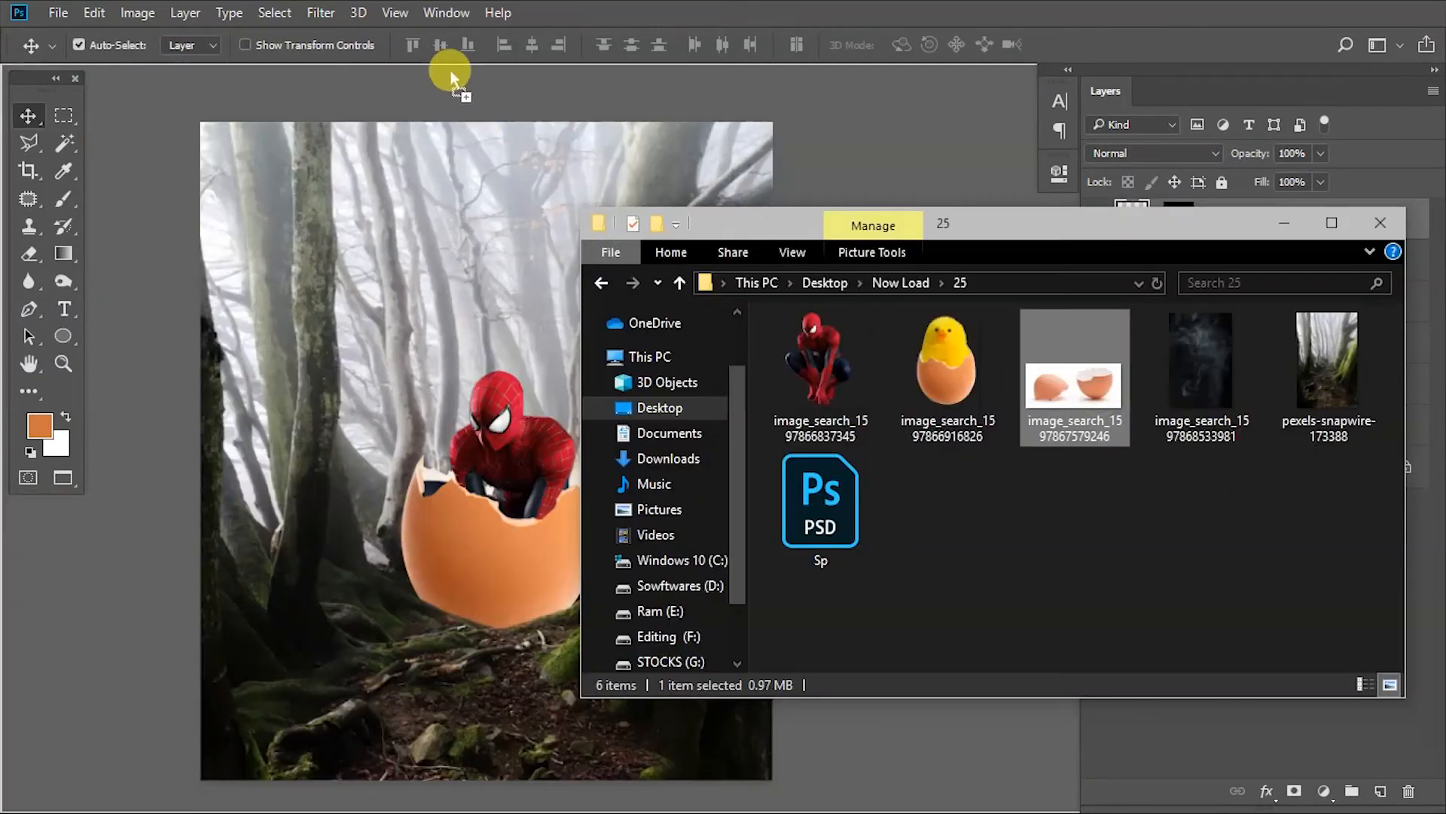
pyautogui.moveTo(452, 77); pyautogui.dragTo(438, 56)
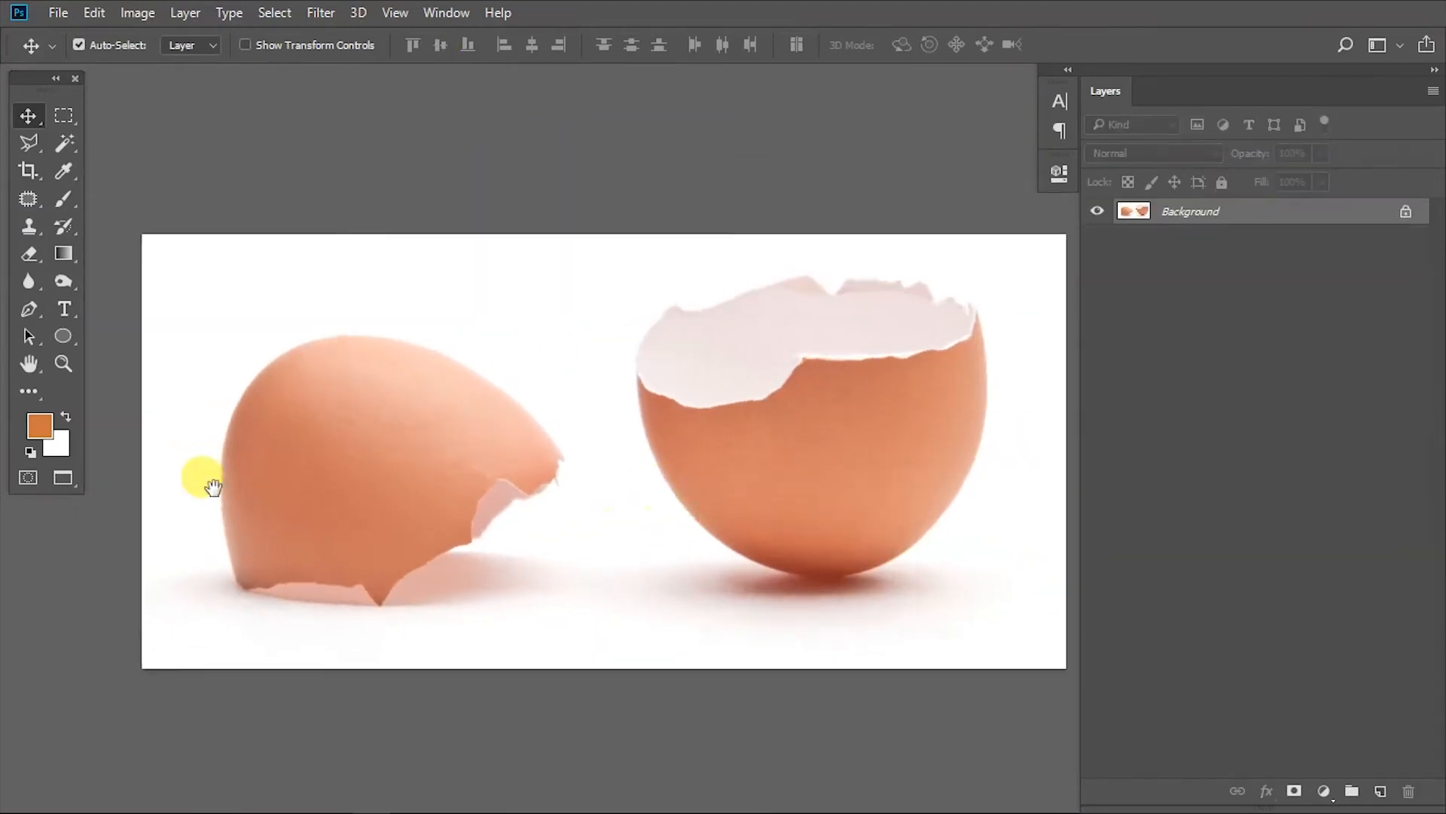
pyautogui.scroll(4, 213, 488)
pyautogui.press('p')
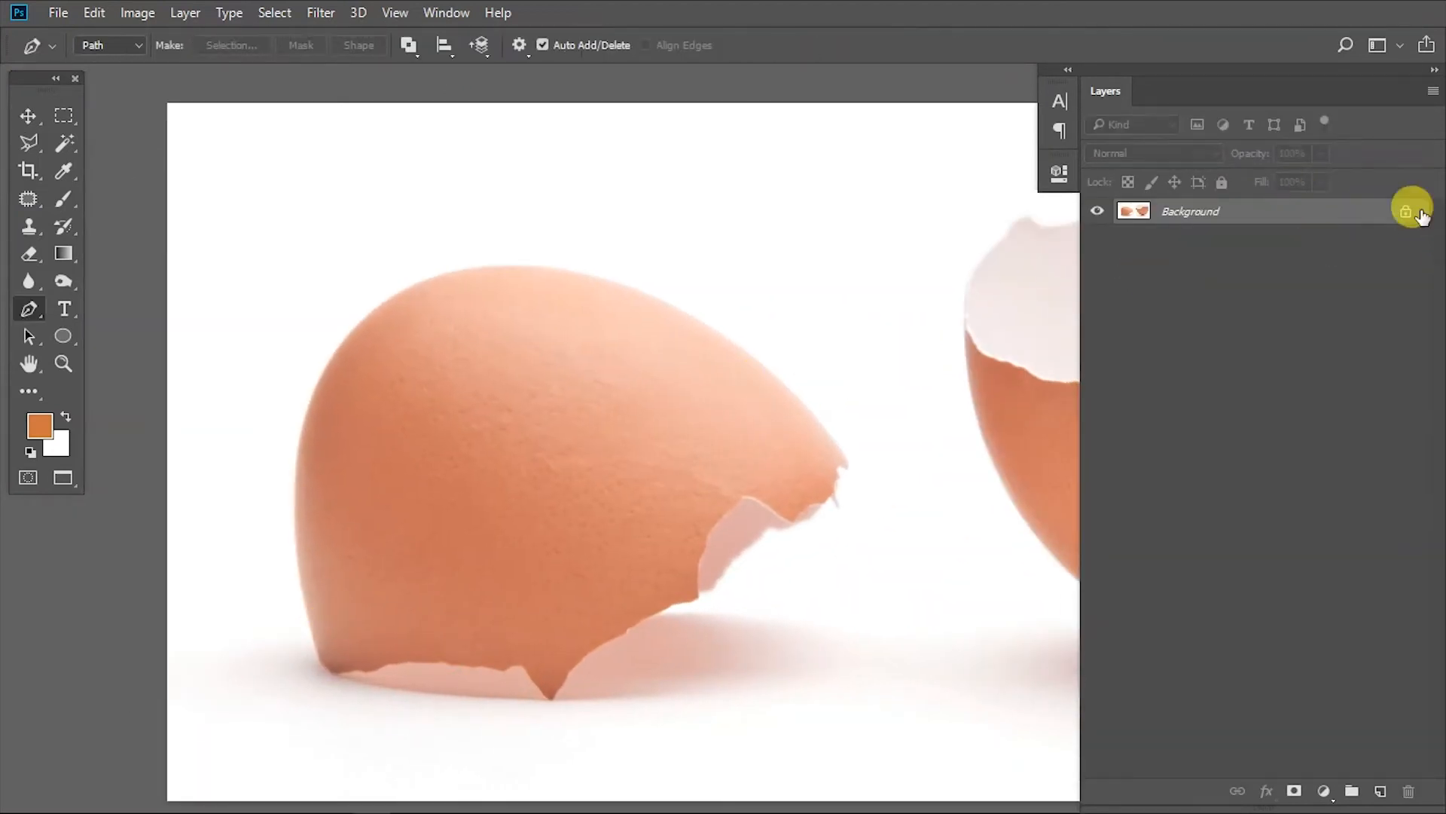
pyautogui.click(1420, 213)
# - Trace the left shell half's smooth outer curve with the Pen tool, from its lower-left corner over the top to the right tip
pyautogui.click(367, 644)
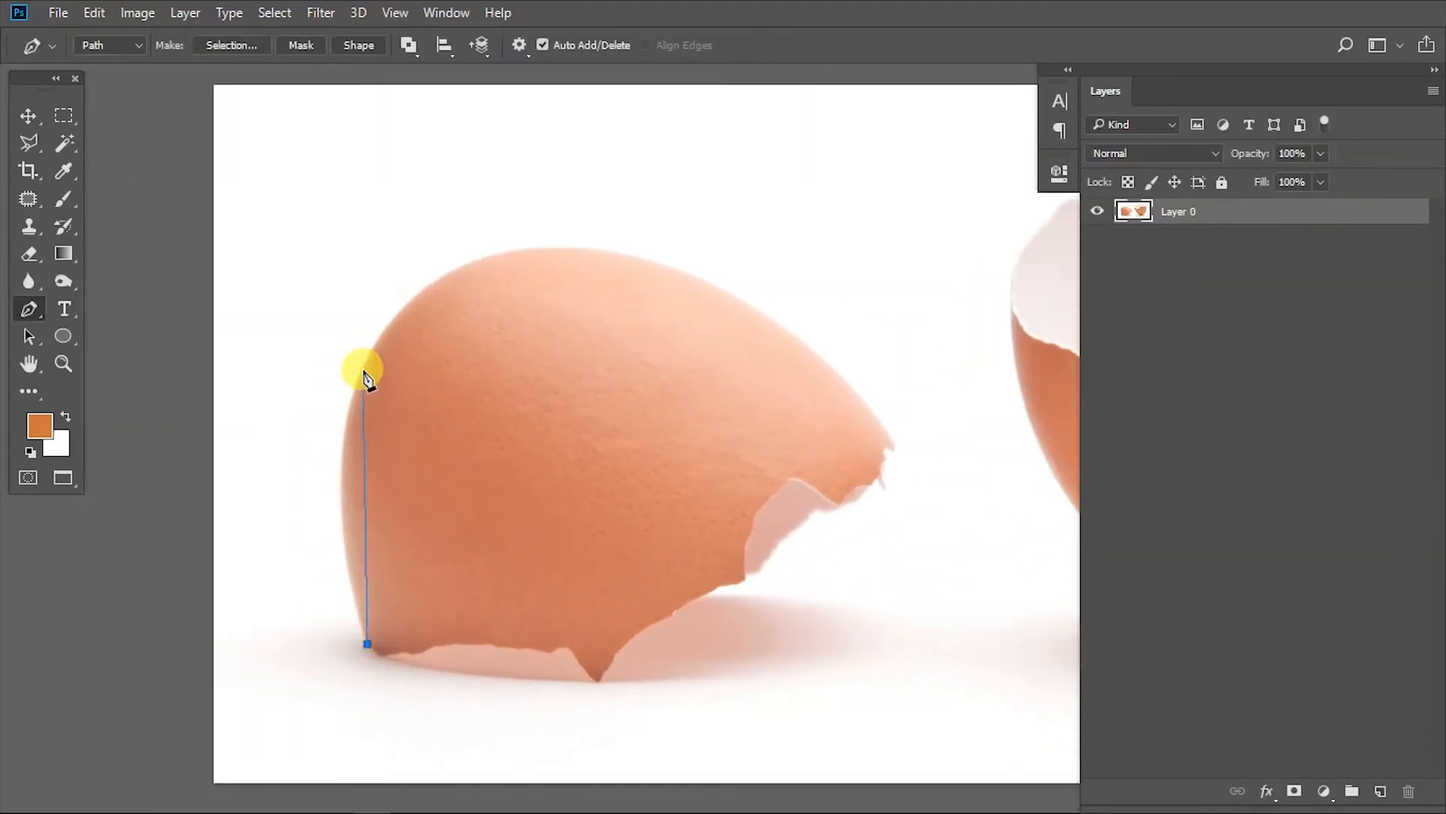
pyautogui.moveTo(364, 365); pyautogui.dragTo(413, 248)
pyautogui.moveTo(885, 433); pyautogui.dragTo(983, 589)
pyautogui.keyDown('alt'); pyautogui.click(885, 434); pyautogui.keyUp('alt')
# - Continue the pen path from the right tip along the jagged edge and around the exposed inner shell
pyautogui.scroll(3, 889, 440)
pyautogui.moveTo(888, 441); pyautogui.dragTo(590, 423)
pyautogui.scroll(2, 590, 445)
pyautogui.click(600, 412)
pyautogui.click(518, 539)
pyautogui.click(493, 555)
pyautogui.click(467, 568)
pyautogui.click(430, 582)
pyautogui.click(414, 579)
pyautogui.click(388, 578)
pyautogui.moveTo(327, 641); pyautogui.dragTo(494, 491)
pyautogui.click(485, 494)
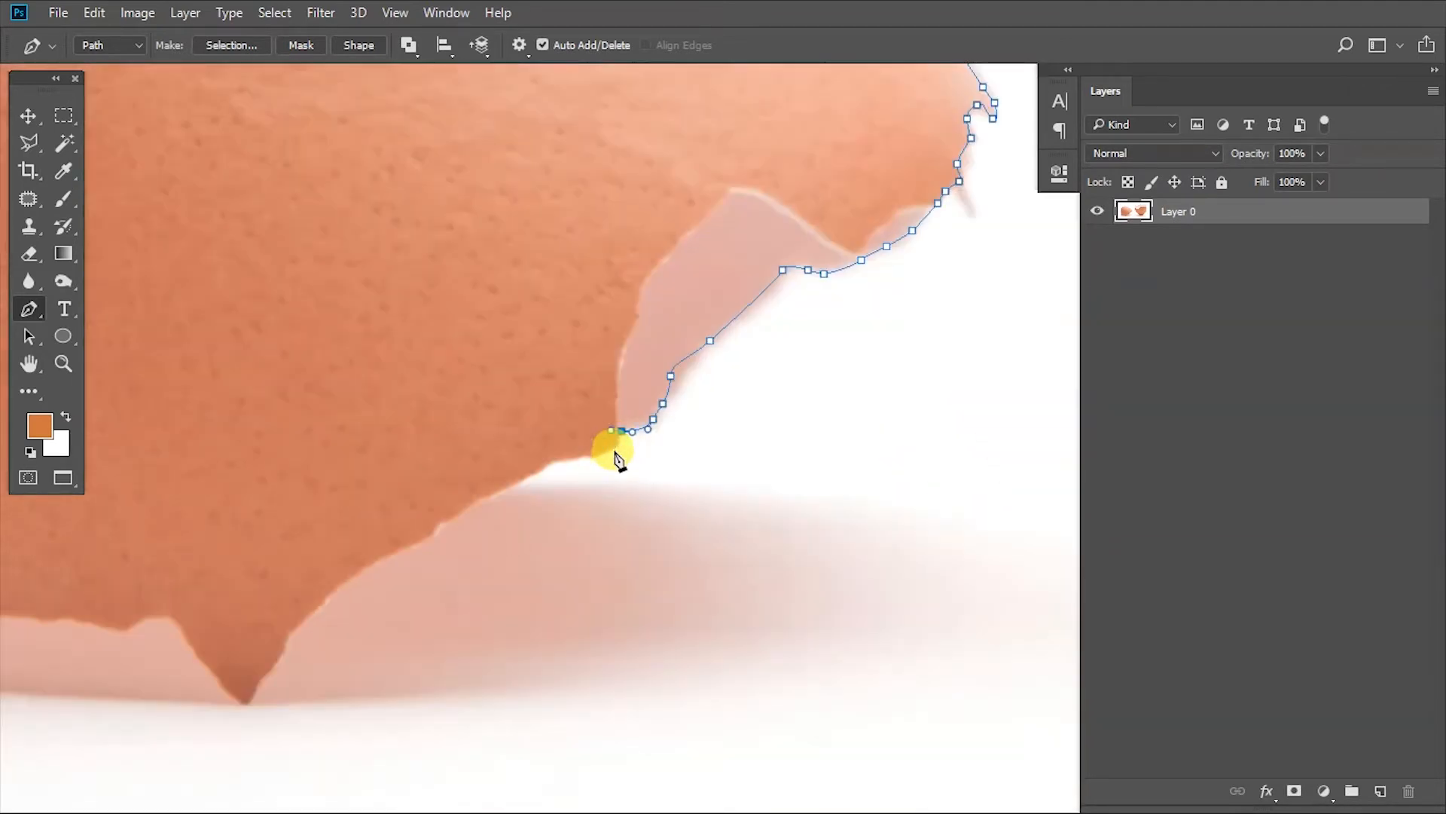
# - Trace the lower broken edge around the pointed tip back to the start and mask the layer to the shell half
pyautogui.click(565, 454)
pyautogui.click(541, 462)
pyautogui.click(498, 496)
pyautogui.click(467, 503)
pyautogui.click(530, 441)
pyautogui.moveTo(318, 608); pyautogui.dragTo(657, 468)
pyautogui.moveTo(594, 525); pyautogui.dragTo(557, 493)
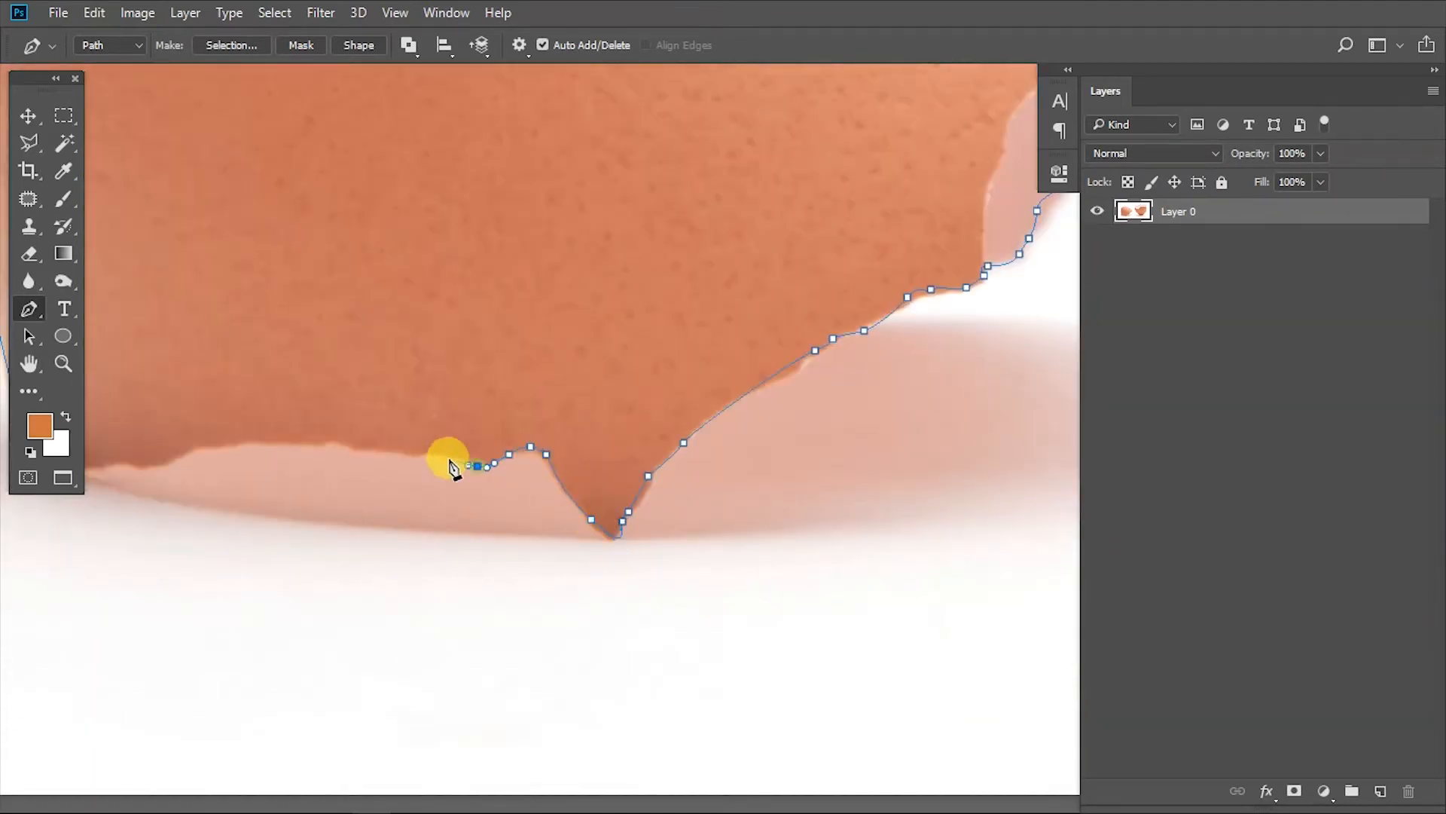
pyautogui.moveTo(438, 454); pyautogui.dragTo(427, 453)
pyautogui.scroll(-3, 444, 459)
pyautogui.scroll(2, 226, 445)
pyautogui.moveTo(462, 467); pyautogui.dragTo(450, 467)
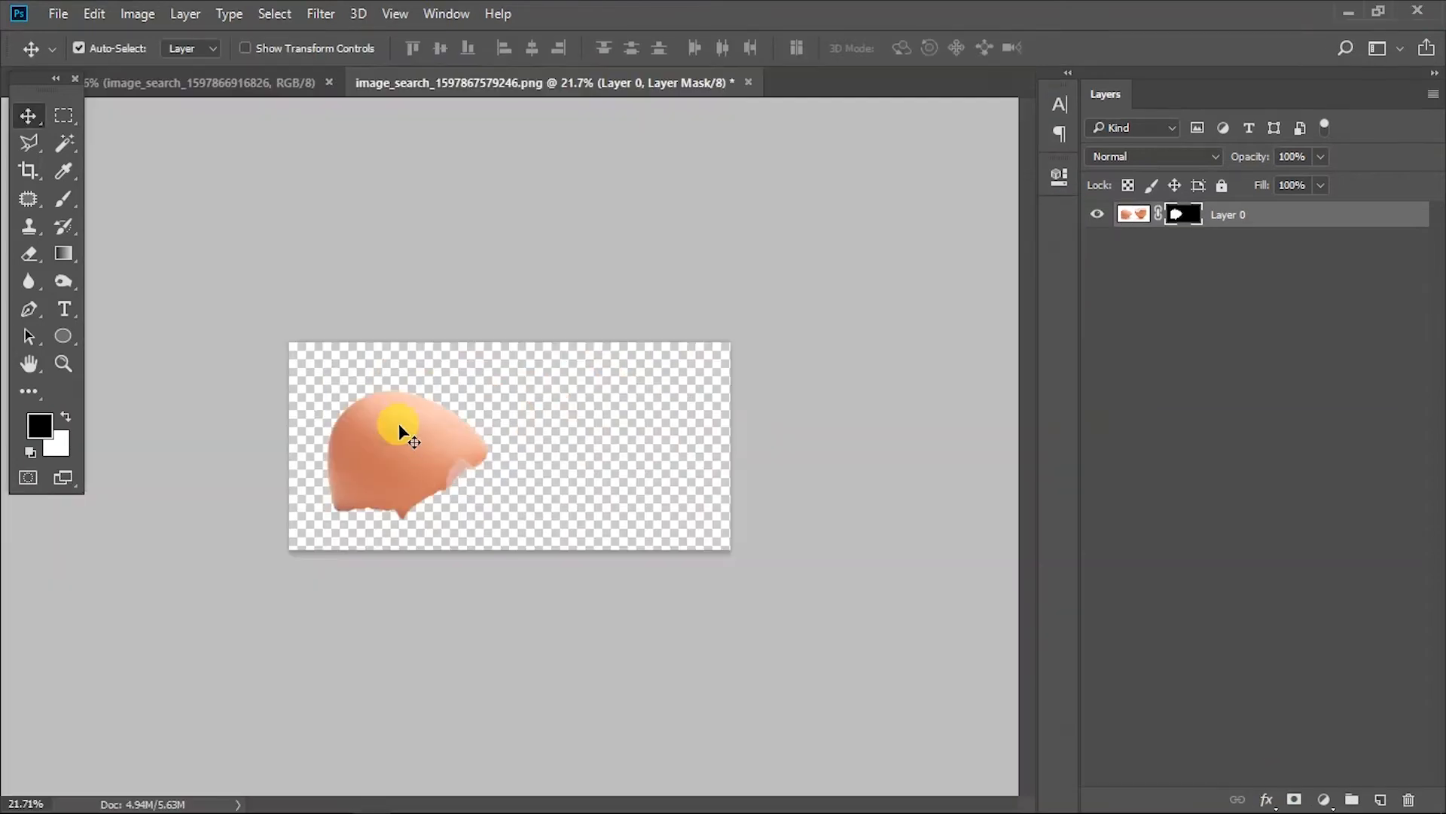
# - Place the masked shell half in the Spider-Man composite below the egg, flipped vertically and scaled to about 84%
pyautogui.moveTo(397, 426); pyautogui.dragTo(535, 489)
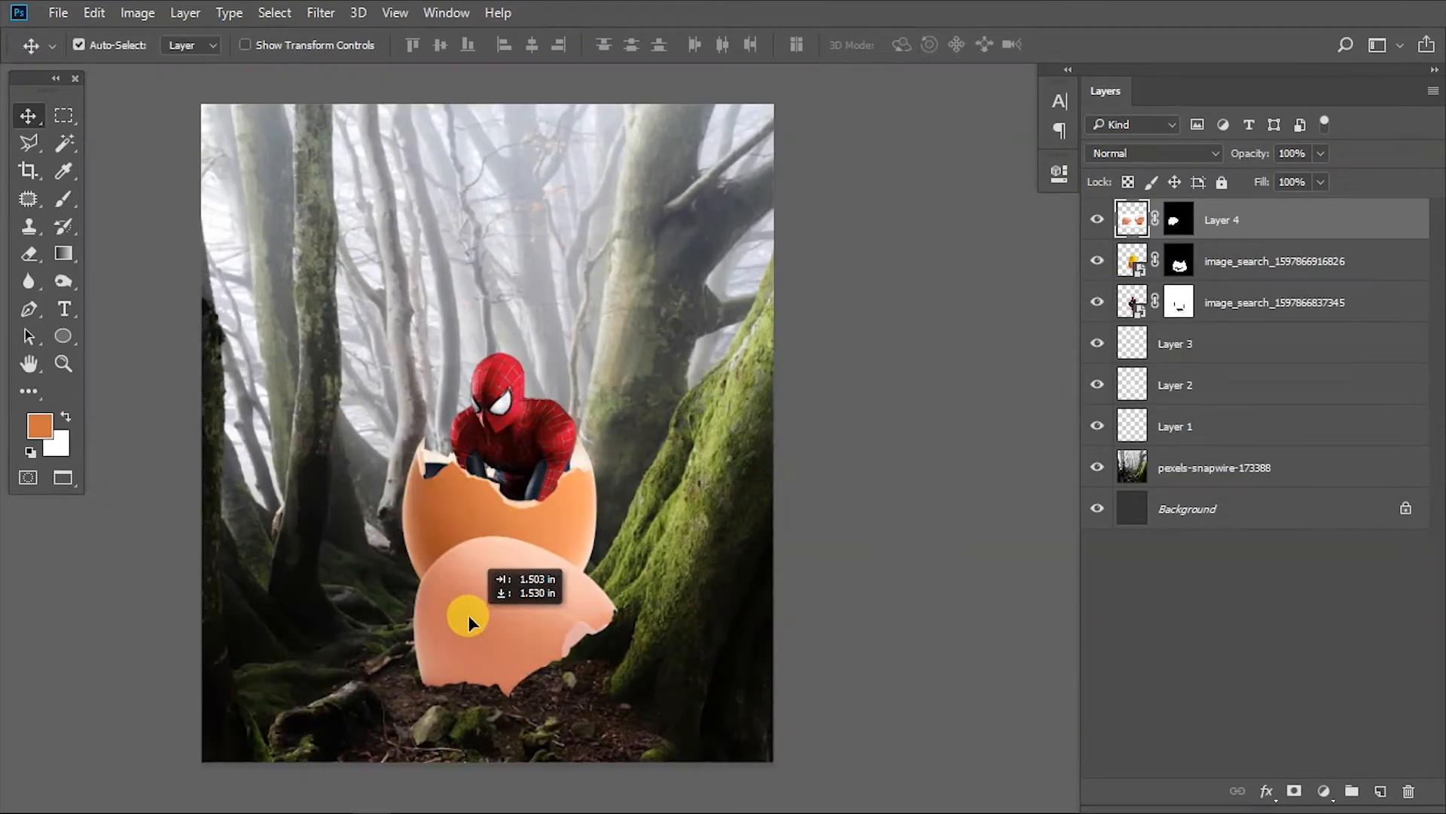
pyautogui.hotkey('ctrl', 't')
pyautogui.rightClick(476, 612)
pyautogui.click(594, 592)
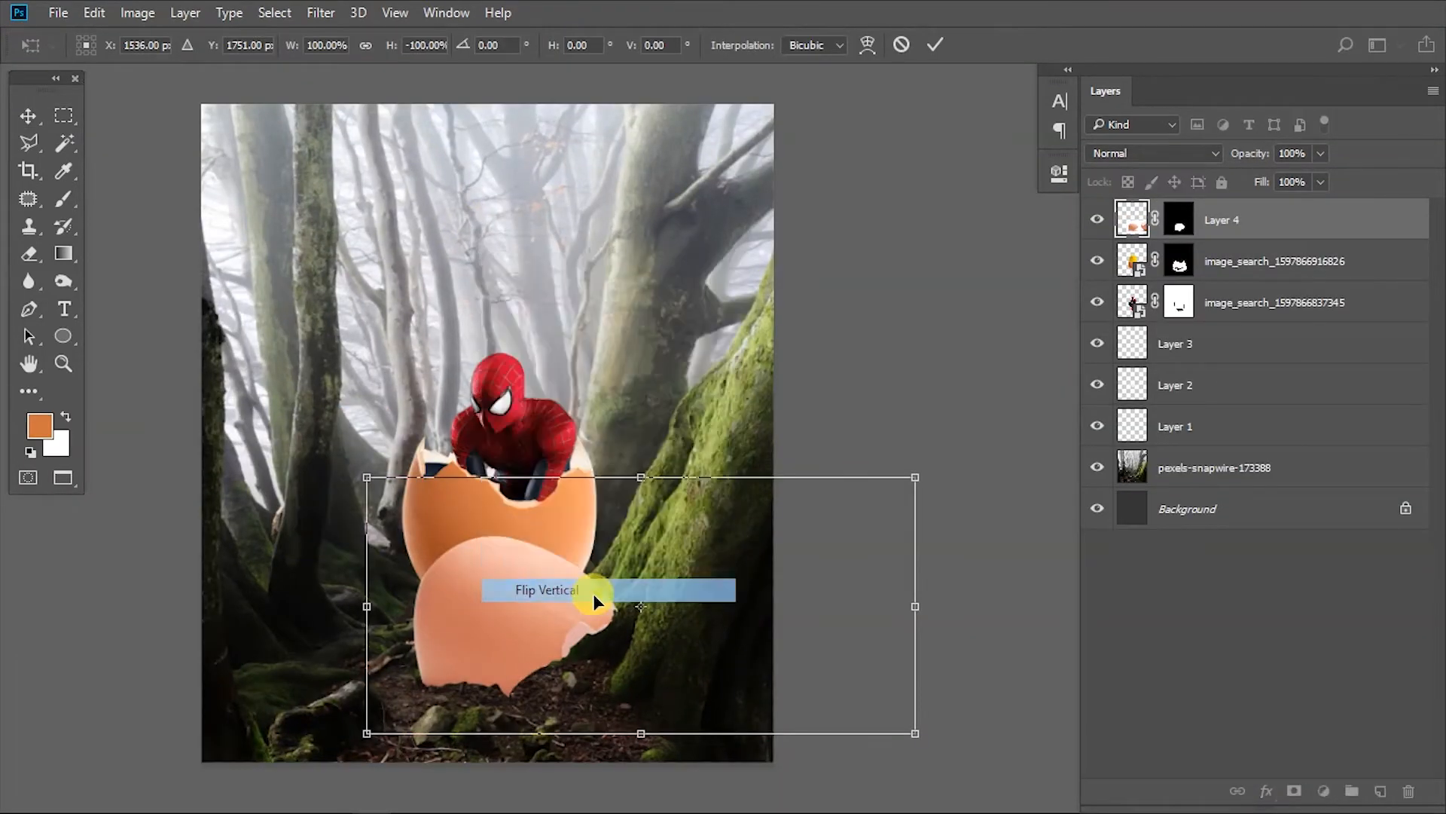
pyautogui.moveTo(530, 614); pyautogui.dragTo(541, 688)
pyautogui.moveTo(920, 552); pyautogui.dragTo(827, 601)
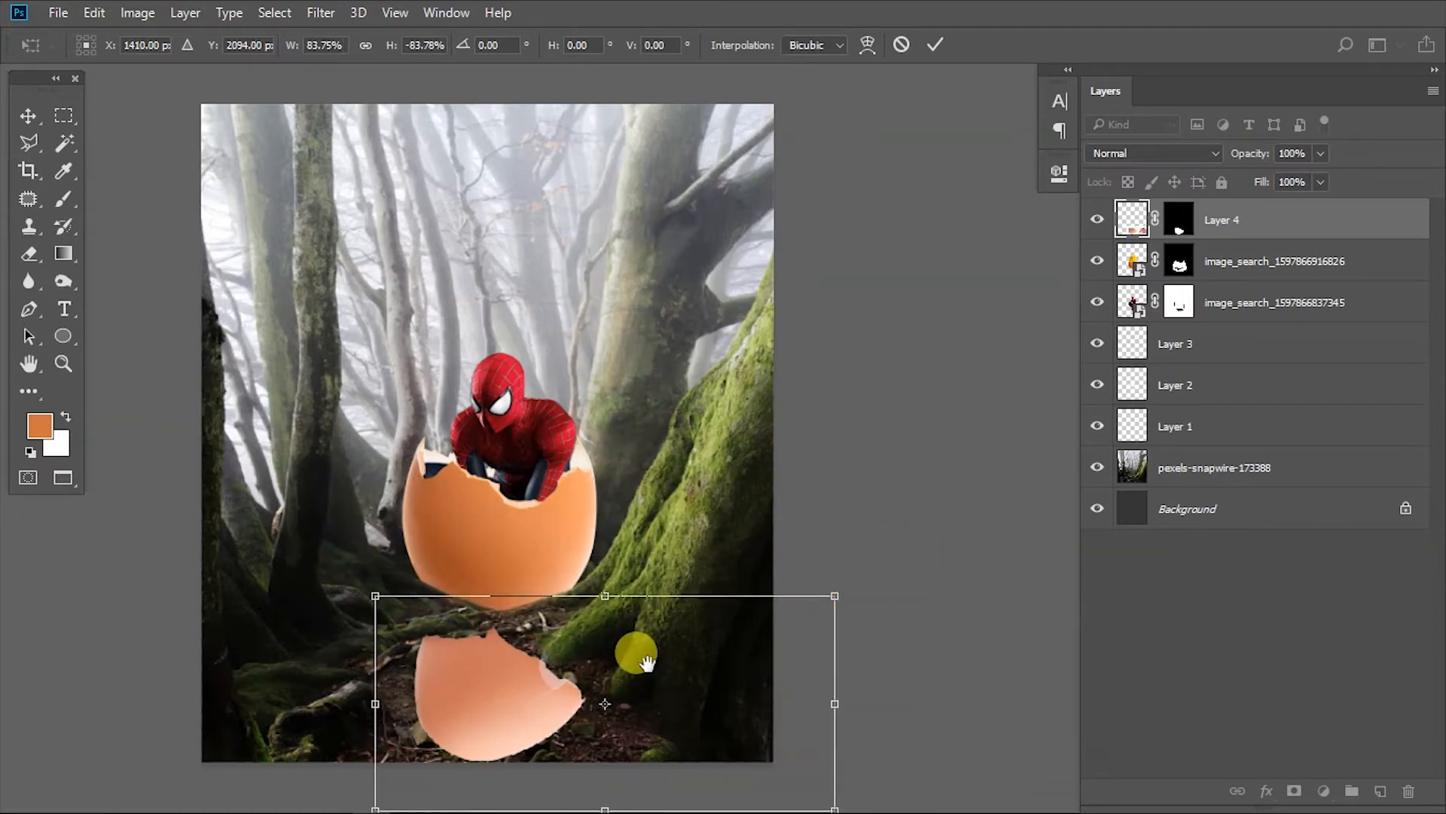
pyautogui.moveTo(642, 659); pyautogui.dragTo(650, 573)
pyautogui.moveTo(628, 598); pyautogui.dragTo(629, 578)
pyautogui.press('Return')
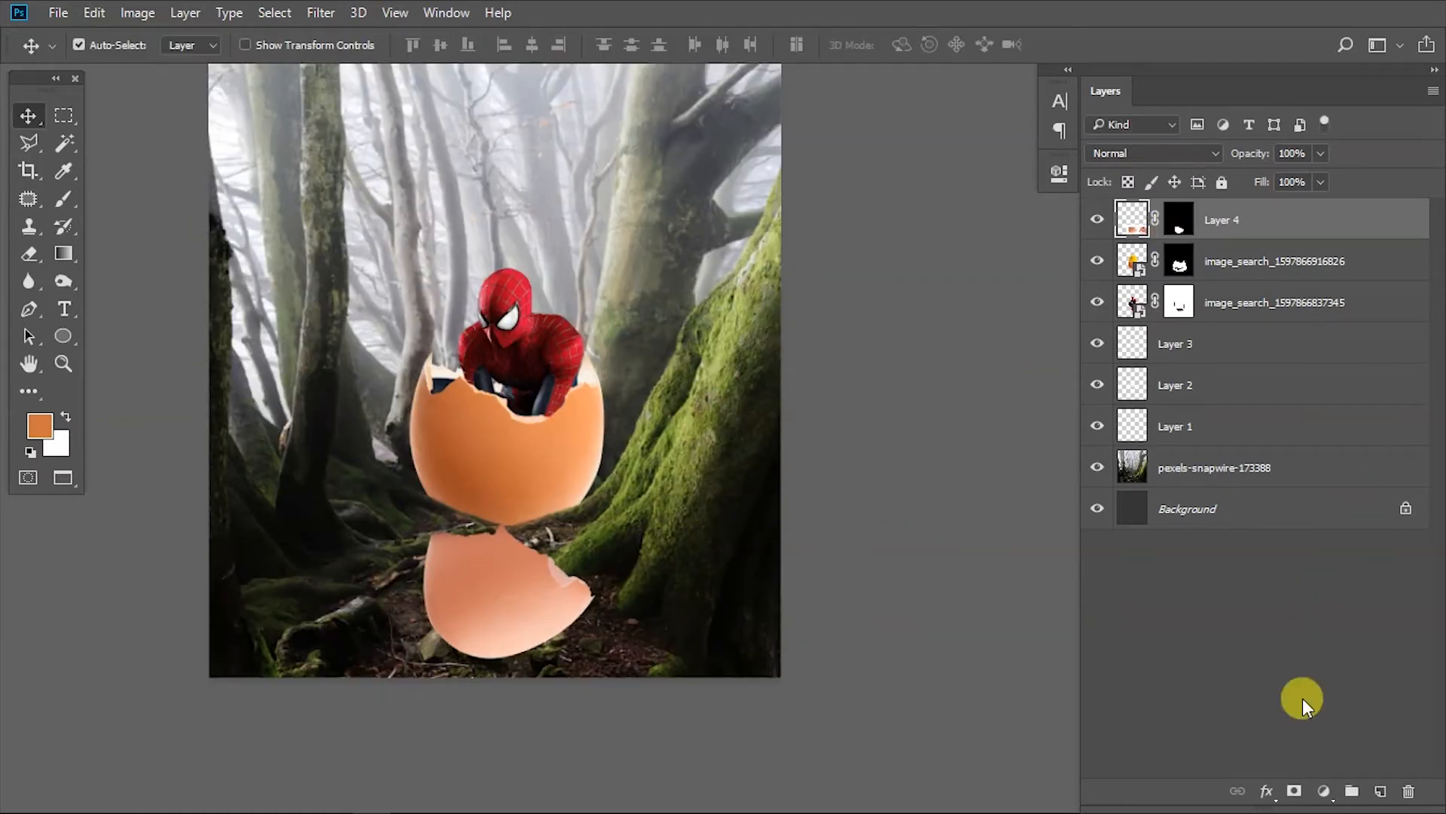
# - Add a Selective Color adjustment clipped to the shell half and shift its Reds to match the egg's orange
pyautogui.click(1320, 791)
pyautogui.click(1289, 764)
pyautogui.click(876, 640)
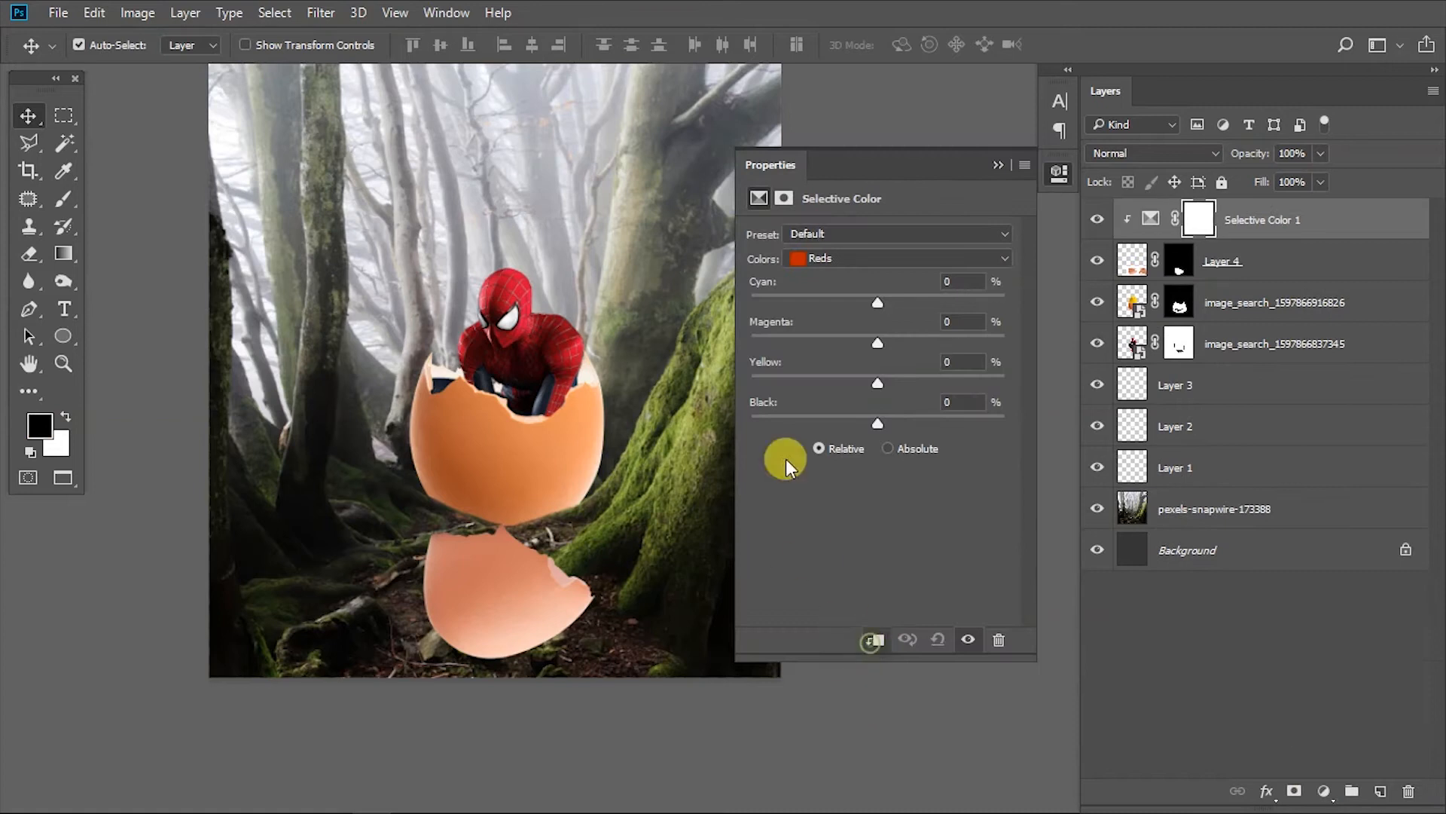
pyautogui.moveTo(652, 459); pyautogui.dragTo(600, 365)
pyautogui.moveTo(866, 301); pyautogui.dragTo(878, 360)
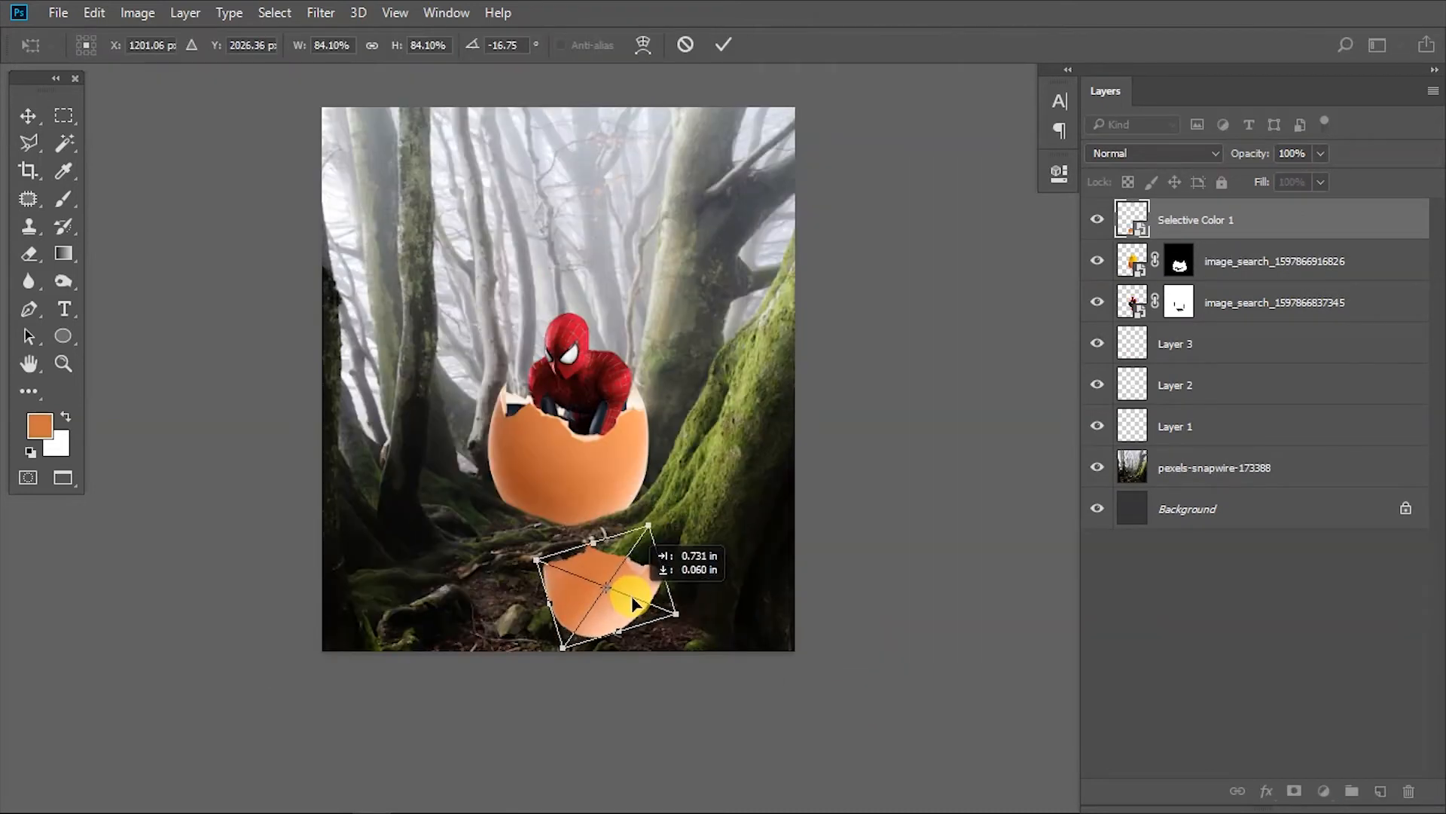
# - Scale the recoloured shell half to about 84%, rotate it about -16.75° and position it on the ground below the egg
pyautogui.moveTo(602, 611); pyautogui.dragTo(630, 575)
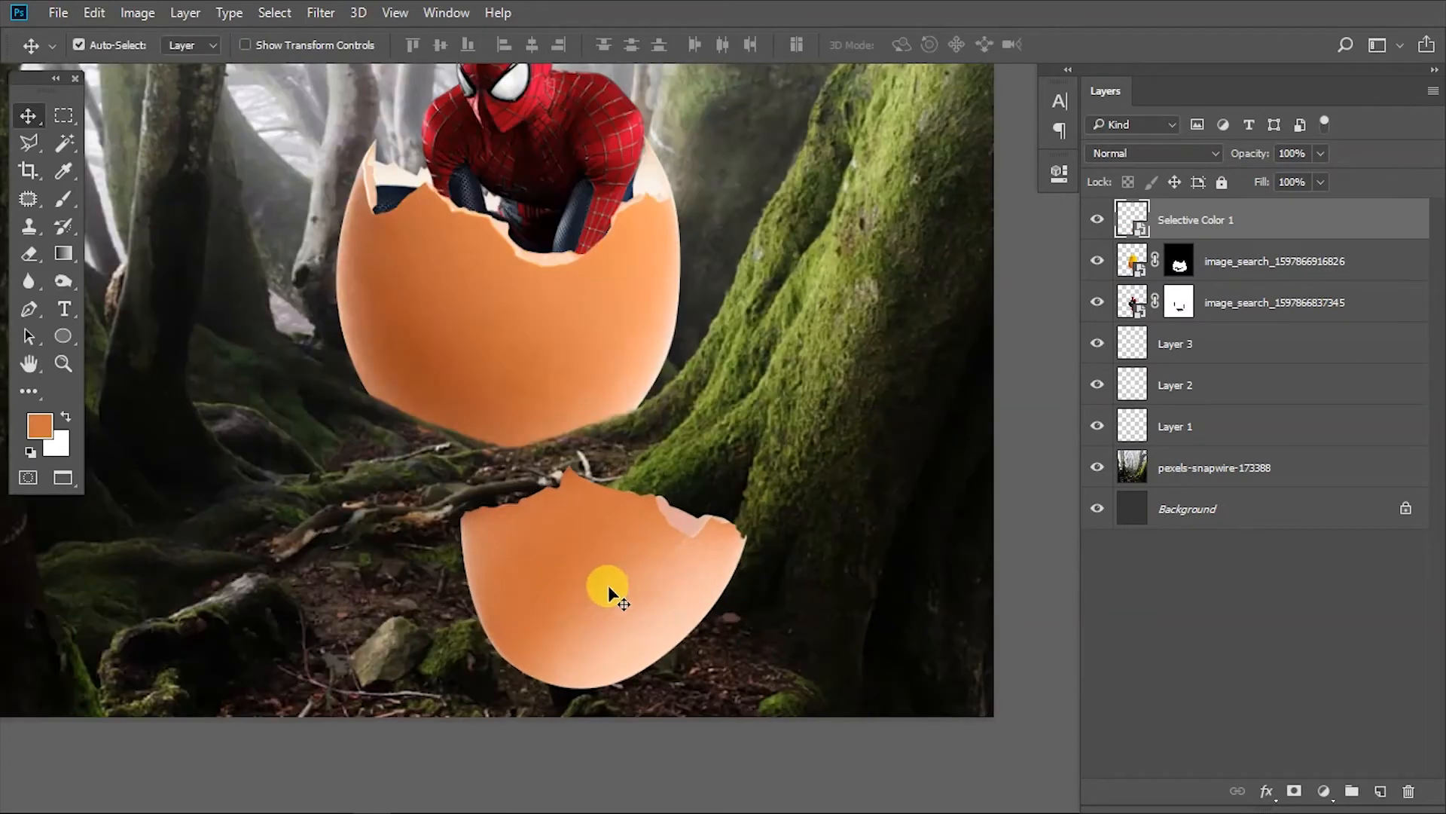
pyautogui.moveTo(607, 591); pyautogui.dragTo(598, 591)
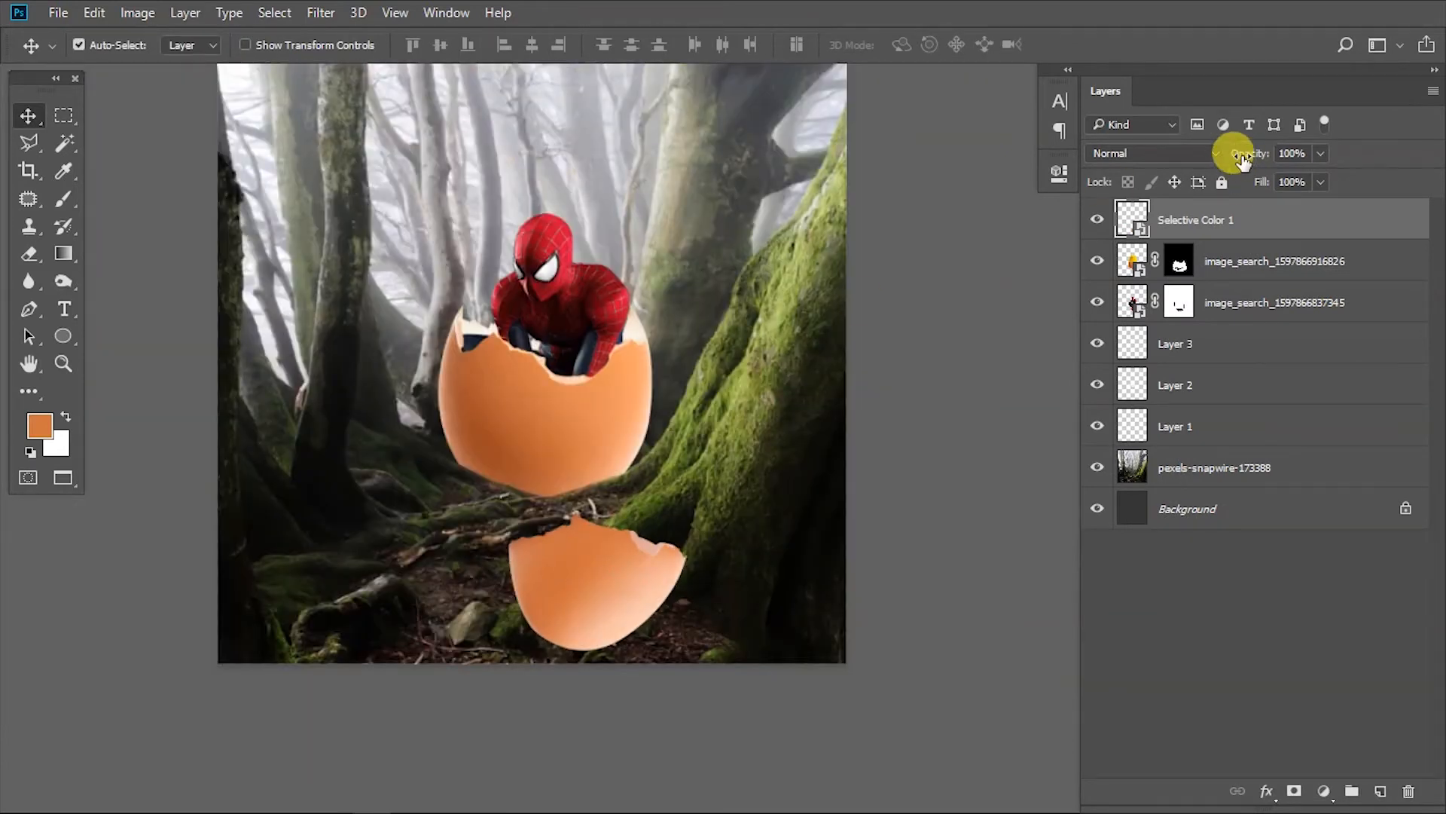
# - Set the shell half's opacity to 38% and add a layer mask to it
pyautogui.moveTo(1241, 156); pyautogui.dragTo(1183, 164)
pyautogui.click(1295, 790)
pyautogui.scroll(6, 490, 555)
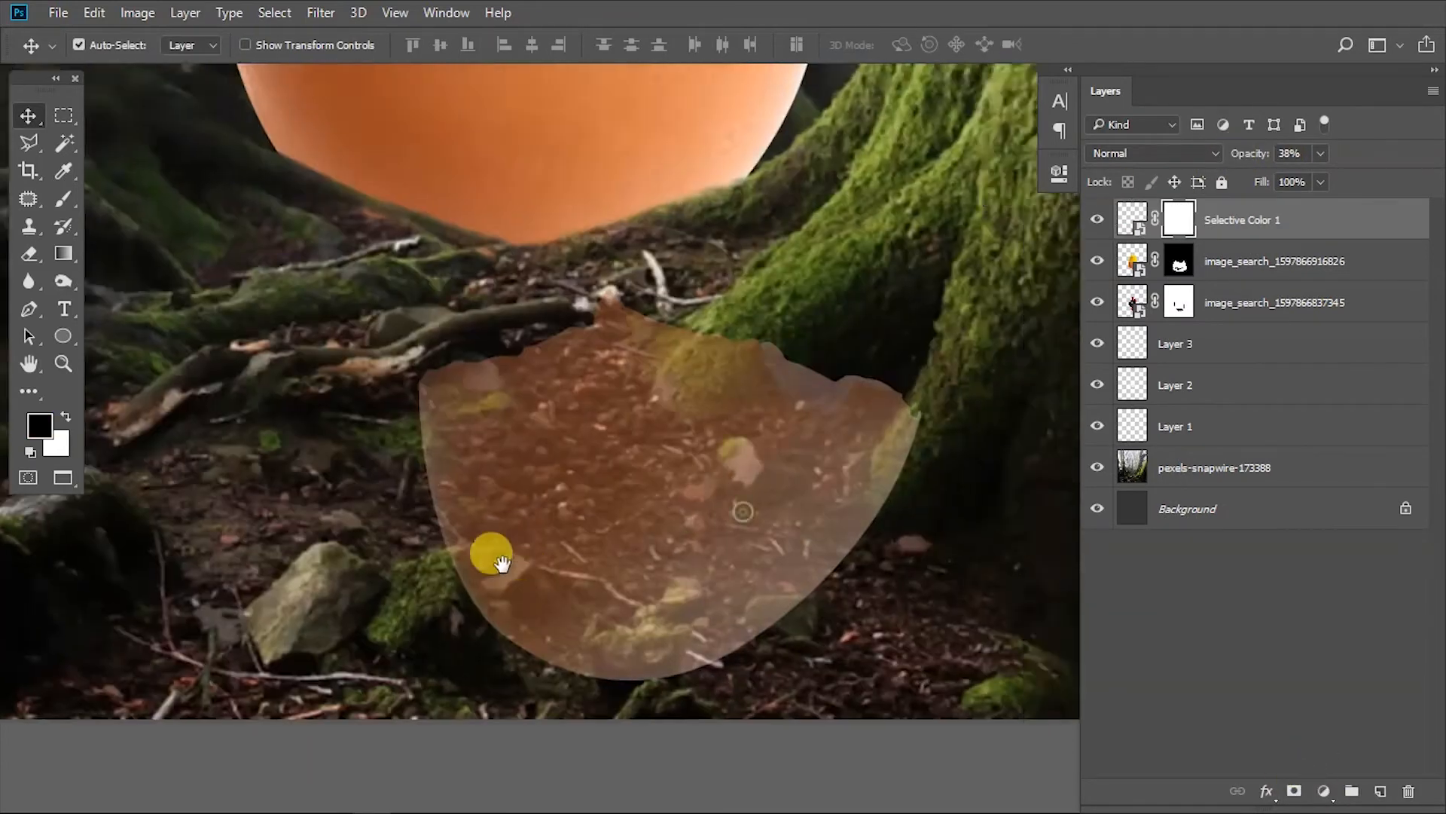
# - Paint the mask with a smaller brush to hide the shell half's lower edge behind the foreground rocks, and restore full opacity
pyautogui.press('b')
pyautogui.moveTo(268, 574)
pyautogui.mouseDown()
pyautogui.moveTo(357, 571)
pyautogui.moveTo(457, 664)
pyautogui.moveTo(547, 703)
pyautogui.moveTo(630, 597)
pyautogui.moveTo(643, 611)
pyautogui.moveTo(582, 646)
pyautogui.moveTo(279, 497)
pyautogui.mouseUp()
pyautogui.scroll(2, 944, 562)
pyautogui.press('[')
pyautogui.press('[')
pyautogui.press('[')
pyautogui.press('[')
pyautogui.press('[')
pyautogui.moveTo(844, 543)
pyautogui.mouseDown()
pyautogui.moveTo(833, 523)
pyautogui.moveTo(949, 655)
pyautogui.moveTo(916, 577)
pyautogui.mouseUp()
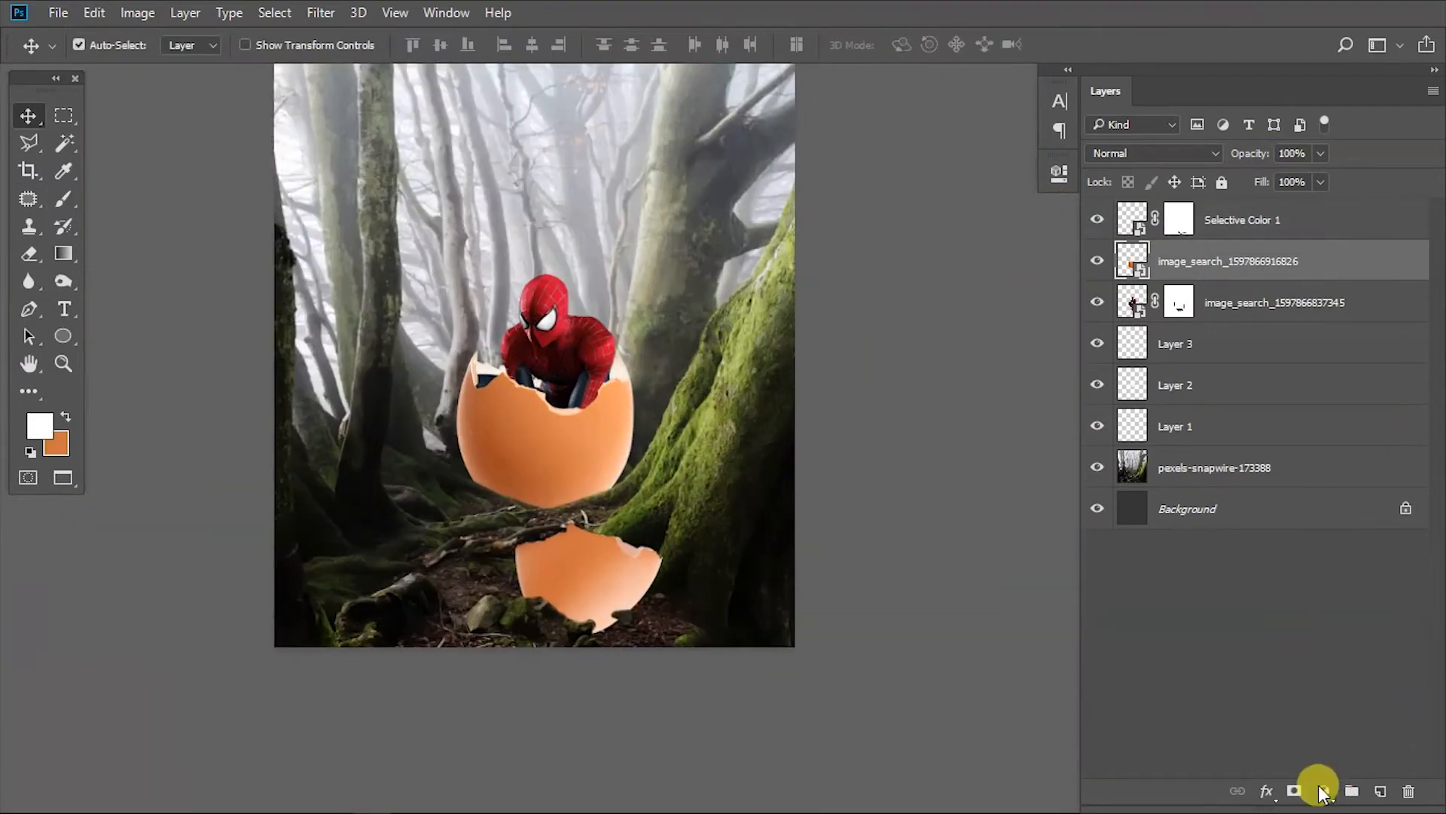
# - Add a Brightness/Contrast adjustment clipped to the egg with Brightness at -87 and invert its mask to black
pyautogui.click(1323, 791)
pyautogui.click(1259, 403)
pyautogui.click(875, 639)
pyautogui.moveTo(895, 285); pyautogui.dragTo(803, 287)
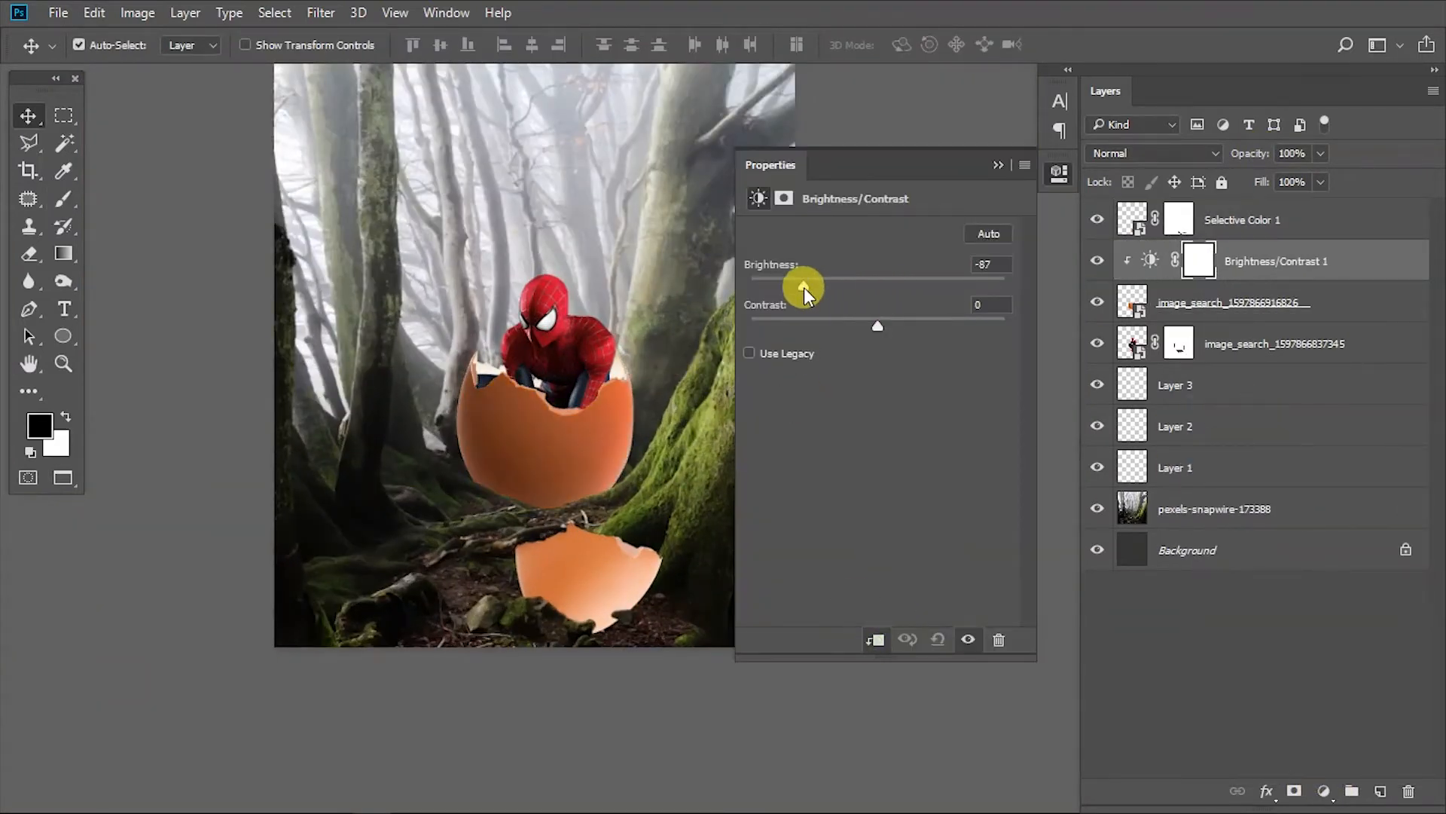
pyautogui.click(996, 164)
pyautogui.hotkey('ctrl', 'i')
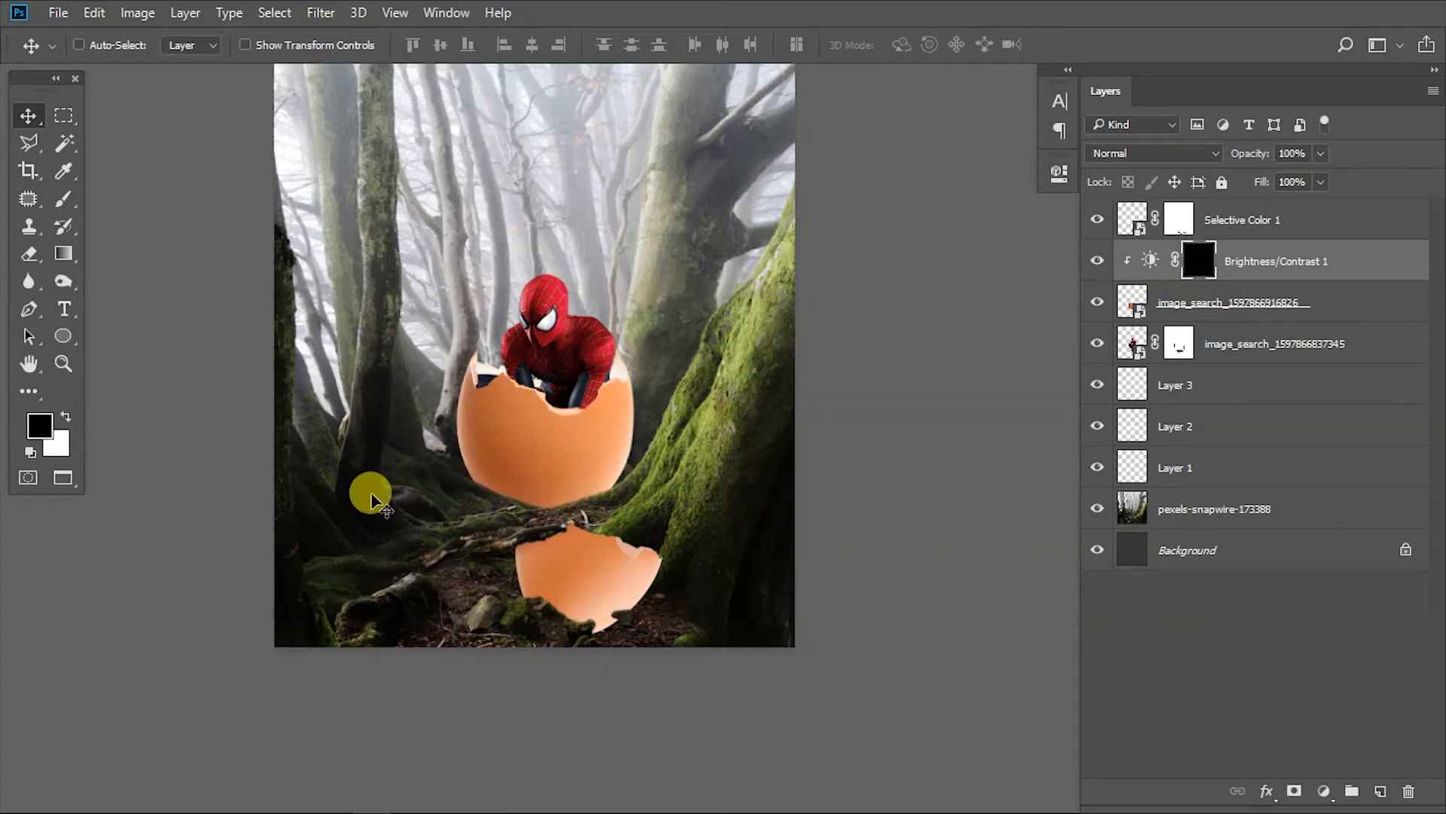
# - Paint white on the adjustment's mask along the egg's base to darken it where it meets the ground
pyautogui.scroll(10, 481, 497)
pyautogui.press('b')
pyautogui.moveTo(455, 443)
pyautogui.mouseDown()
pyautogui.moveTo(504, 452)
pyautogui.moveTo(482, 410)
pyautogui.moveTo(475, 455)
pyautogui.moveTo(526, 457)
pyautogui.mouseUp()
pyautogui.scroll(2, 490, 490)
pyautogui.press('x')
pyautogui.moveTo(431, 402)
pyautogui.mouseDown()
pyautogui.moveTo(439, 466)
pyautogui.moveTo(688, 539)
pyautogui.moveTo(726, 536)
pyautogui.mouseUp()
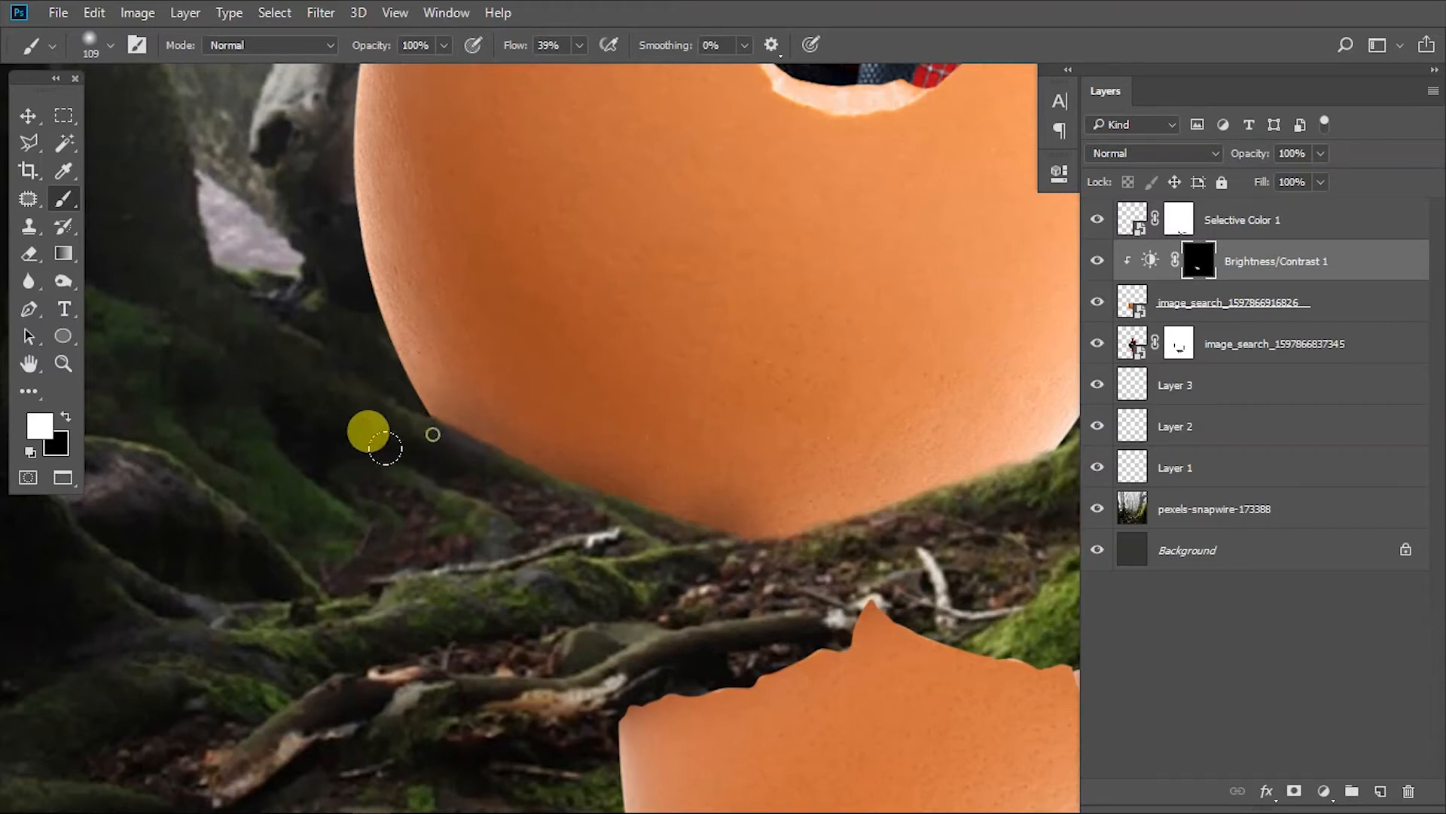
pyautogui.moveTo(811, 455); pyautogui.dragTo(542, 462)
pyautogui.click(715, 489)
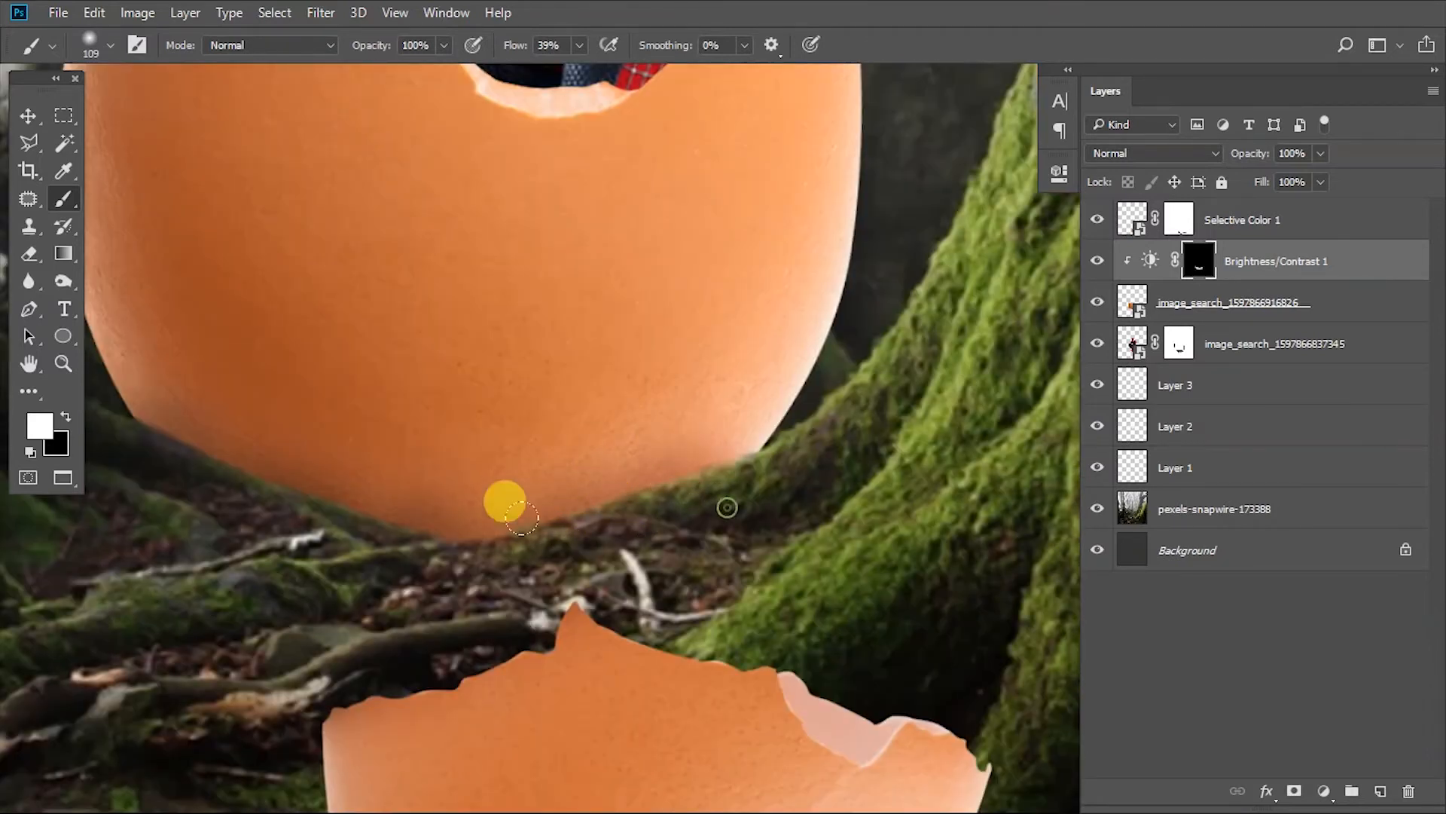
pyautogui.scroll(-4, 484, 573)
pyautogui.scroll(2, 422, 565)
pyautogui.moveTo(491, 581); pyautogui.dragTo(540, 578)
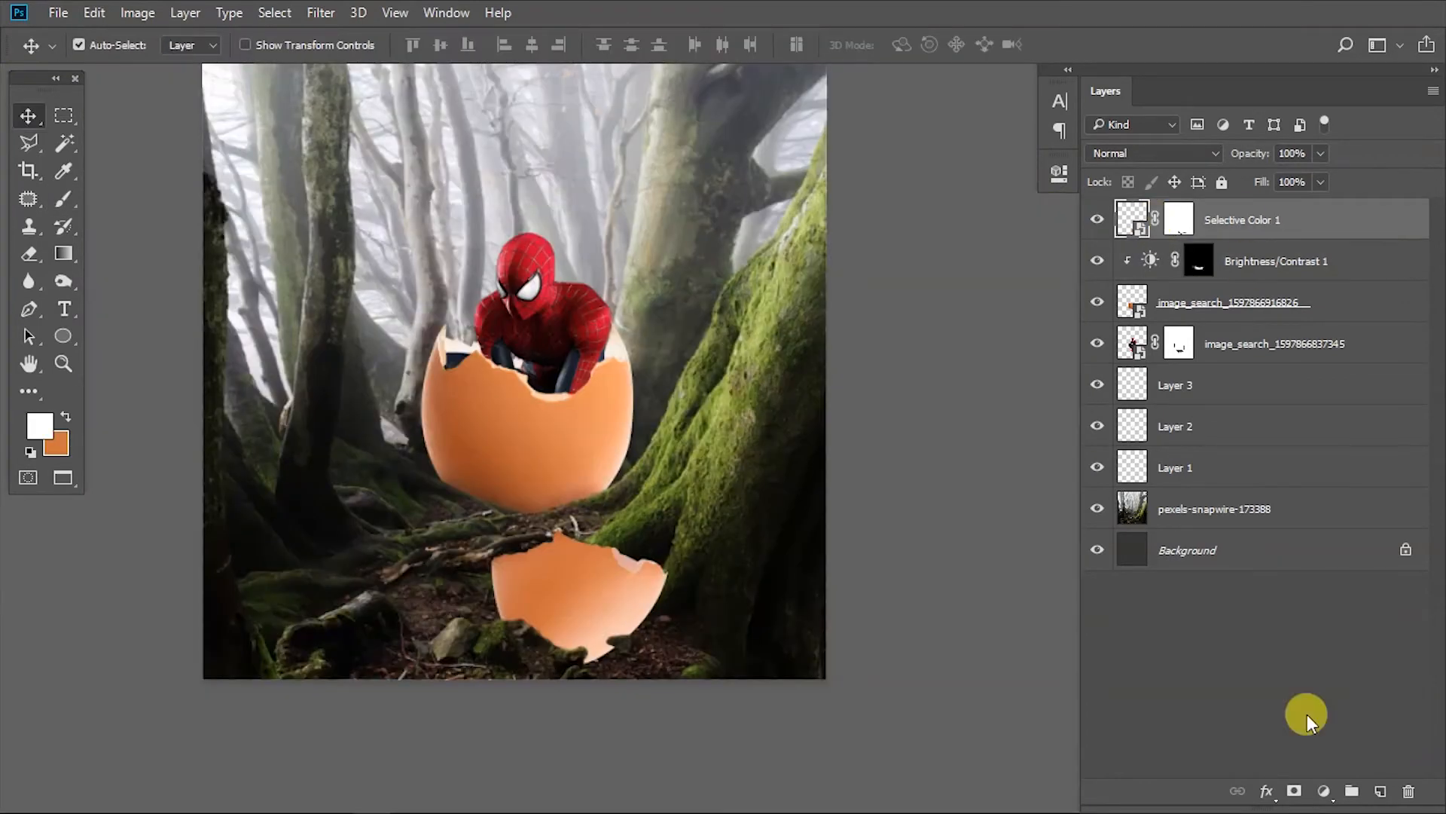
# - Add a darkening Brightness/Contrast adjustment clipped to the lower shell half and invert its mask to black
pyautogui.click(1324, 789)
pyautogui.click(1273, 404)
pyautogui.moveTo(875, 279); pyautogui.dragTo(831, 286)
pyautogui.click(875, 639)
pyautogui.click(998, 165)
pyautogui.hotkey('ctrl', 'i')
# - Paint the shell half's lower edge next to the rocks darker on the inverted mask, using the brush at 80% opacity
pyautogui.scroll(5, 519, 711)
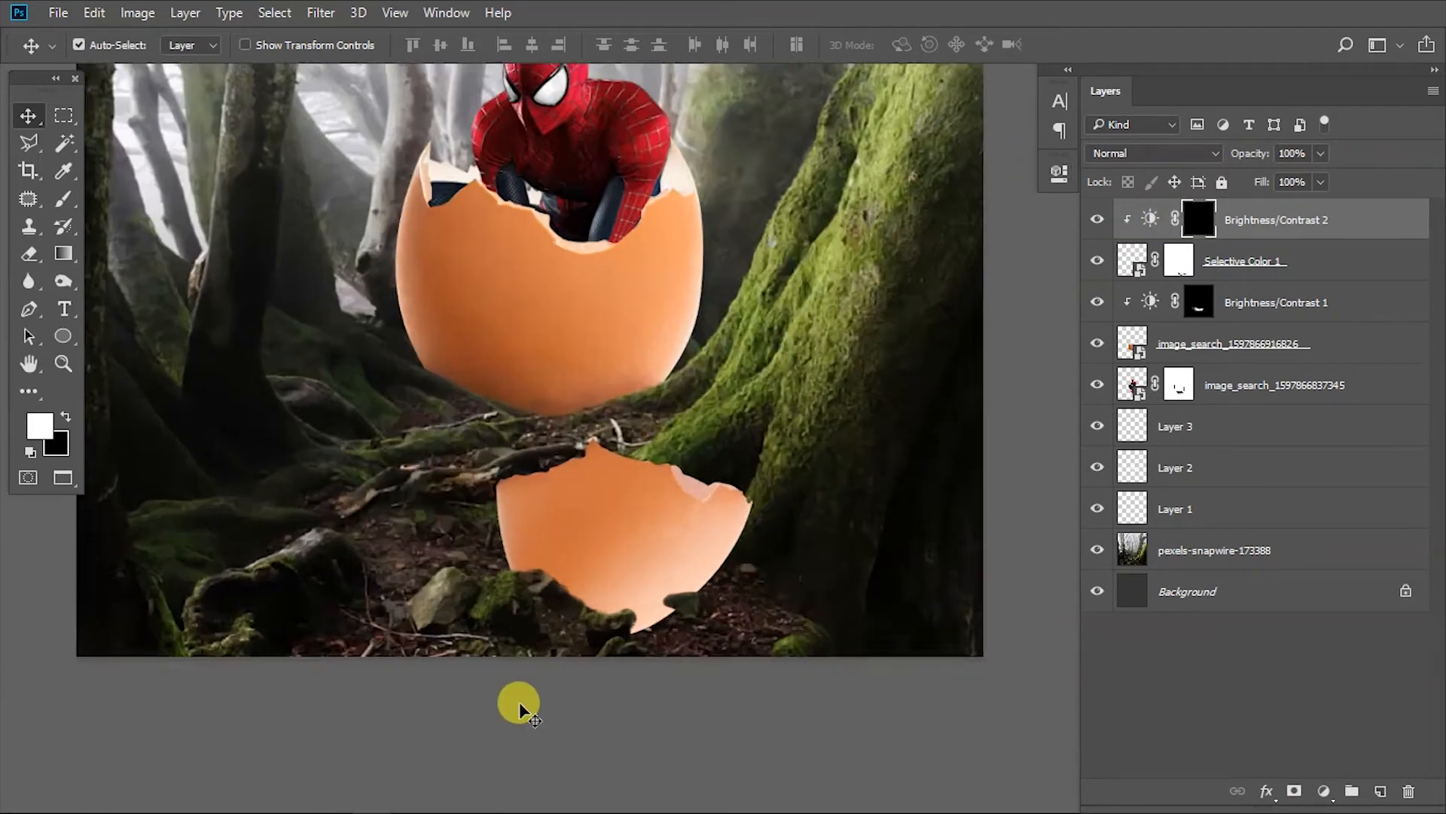
pyautogui.press('b')
pyautogui.press('8')
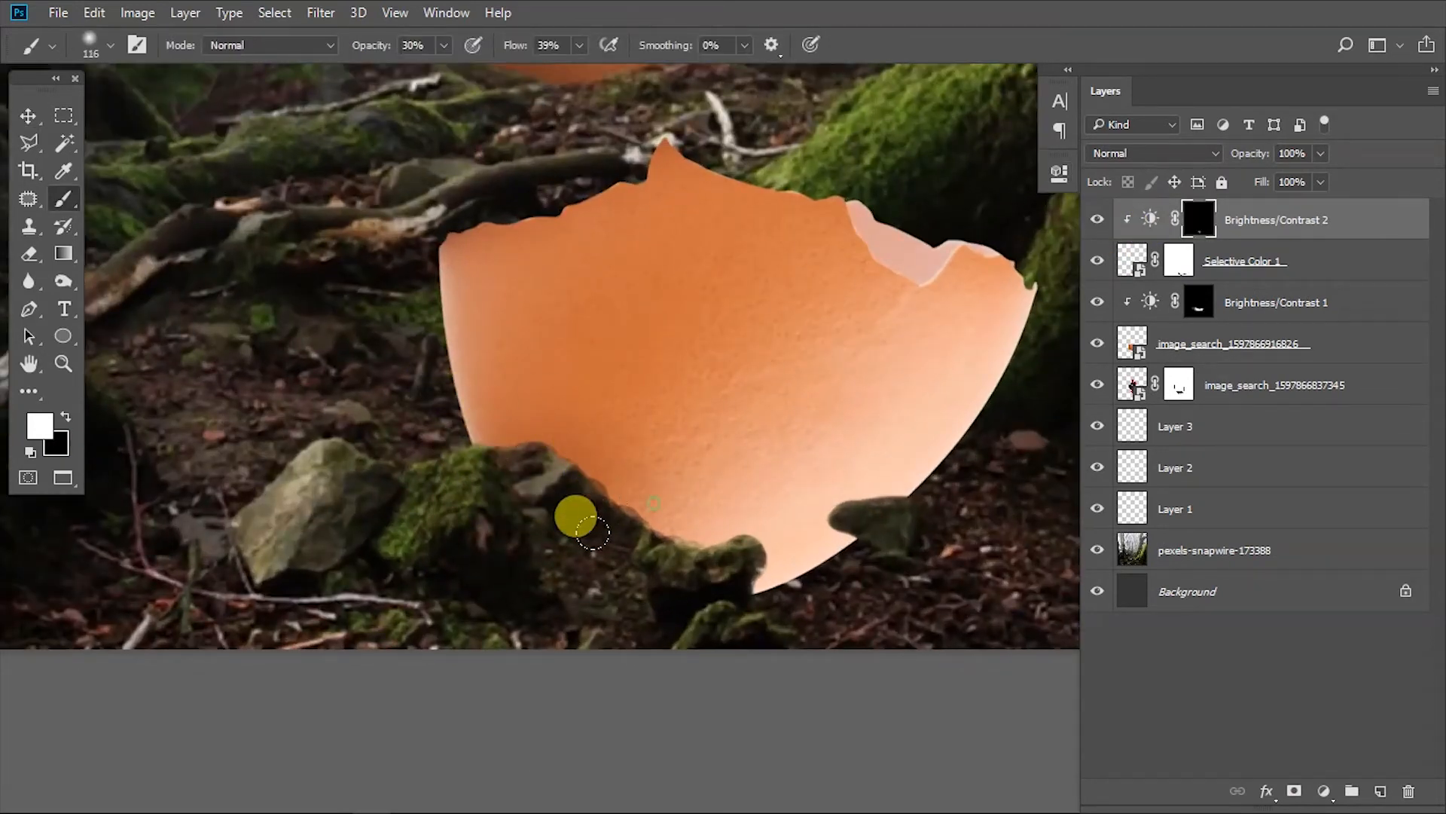
pyautogui.scroll(2, 648, 512)
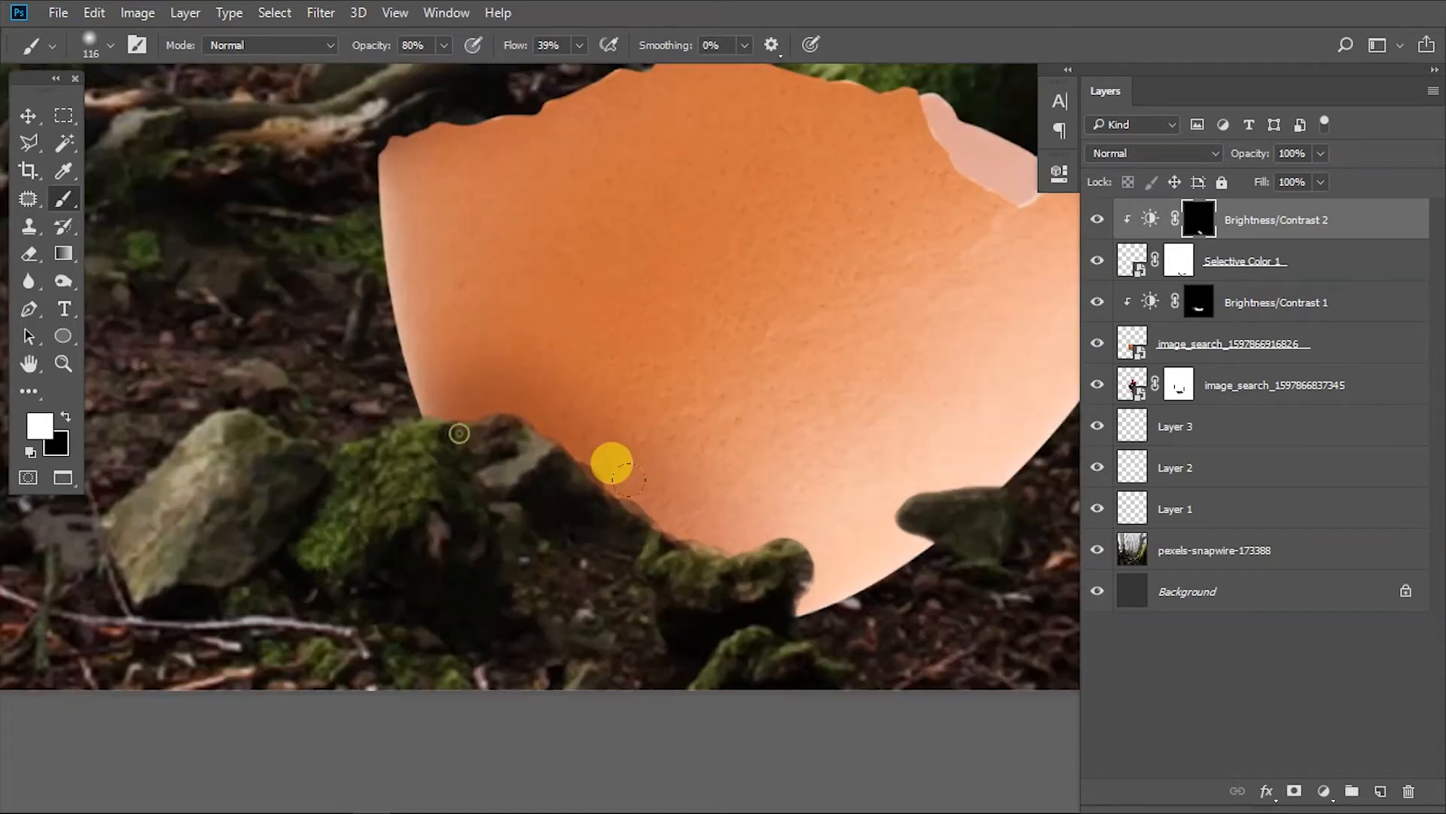
pyautogui.scroll(-6, 432, 369)
pyautogui.press('x')
pyautogui.press('v')
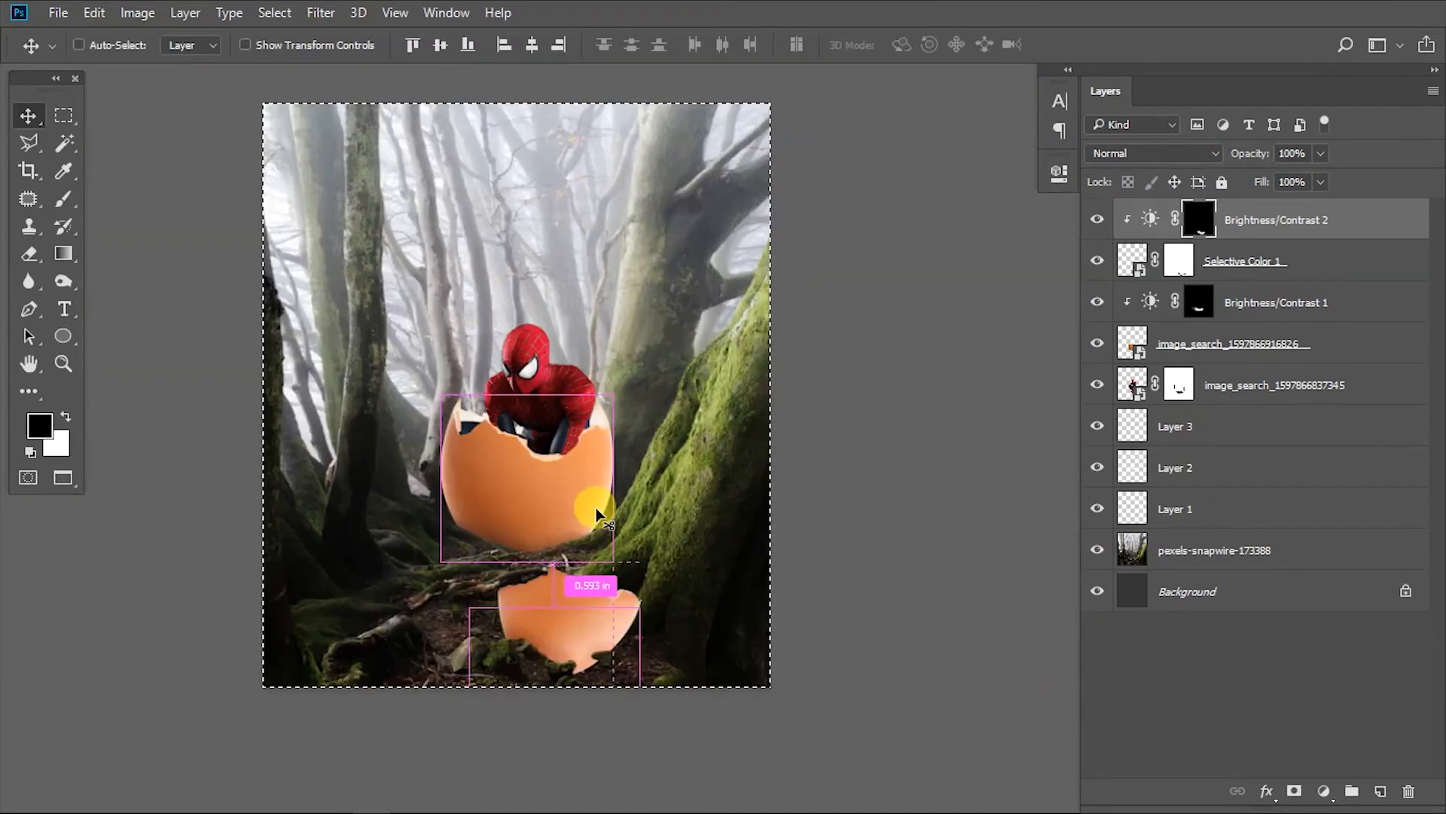
# - Add a Hue/Saturation adjustment over the whole composite with Saturation at -29
pyautogui.click(1324, 790)
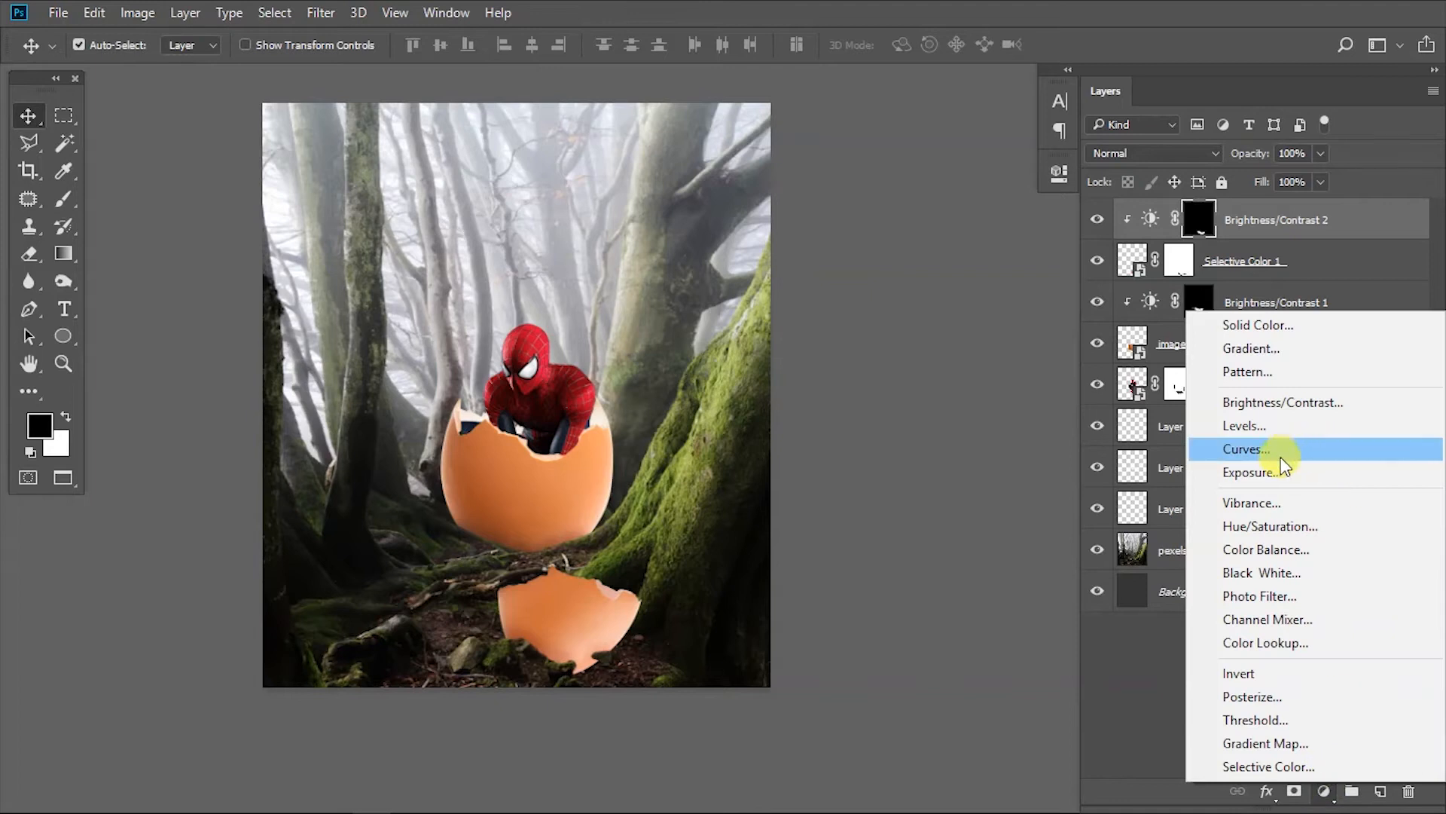
pyautogui.click(1245, 530)
pyautogui.hscroll(2, 623, 359)
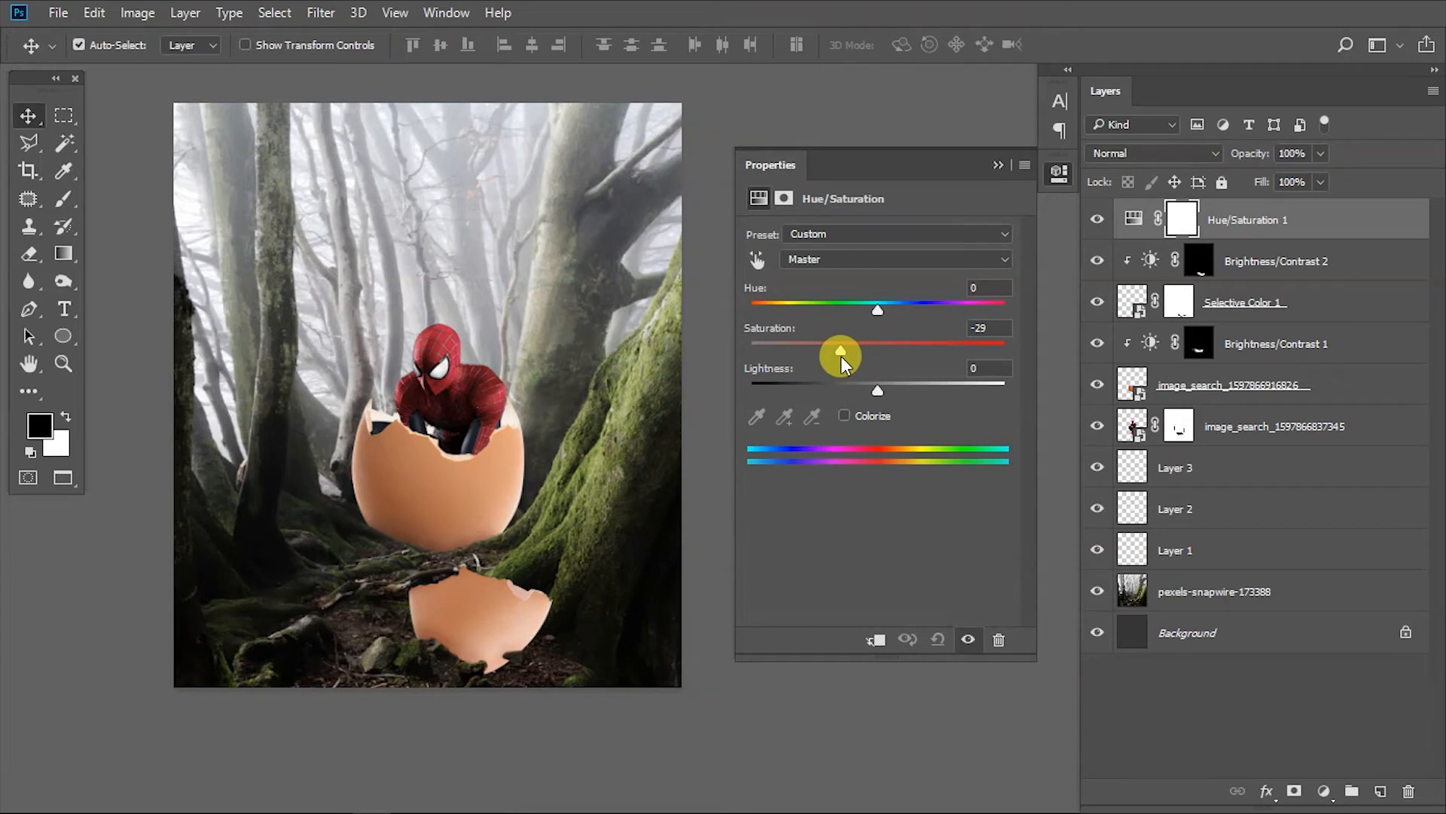
pyautogui.click(996, 165)
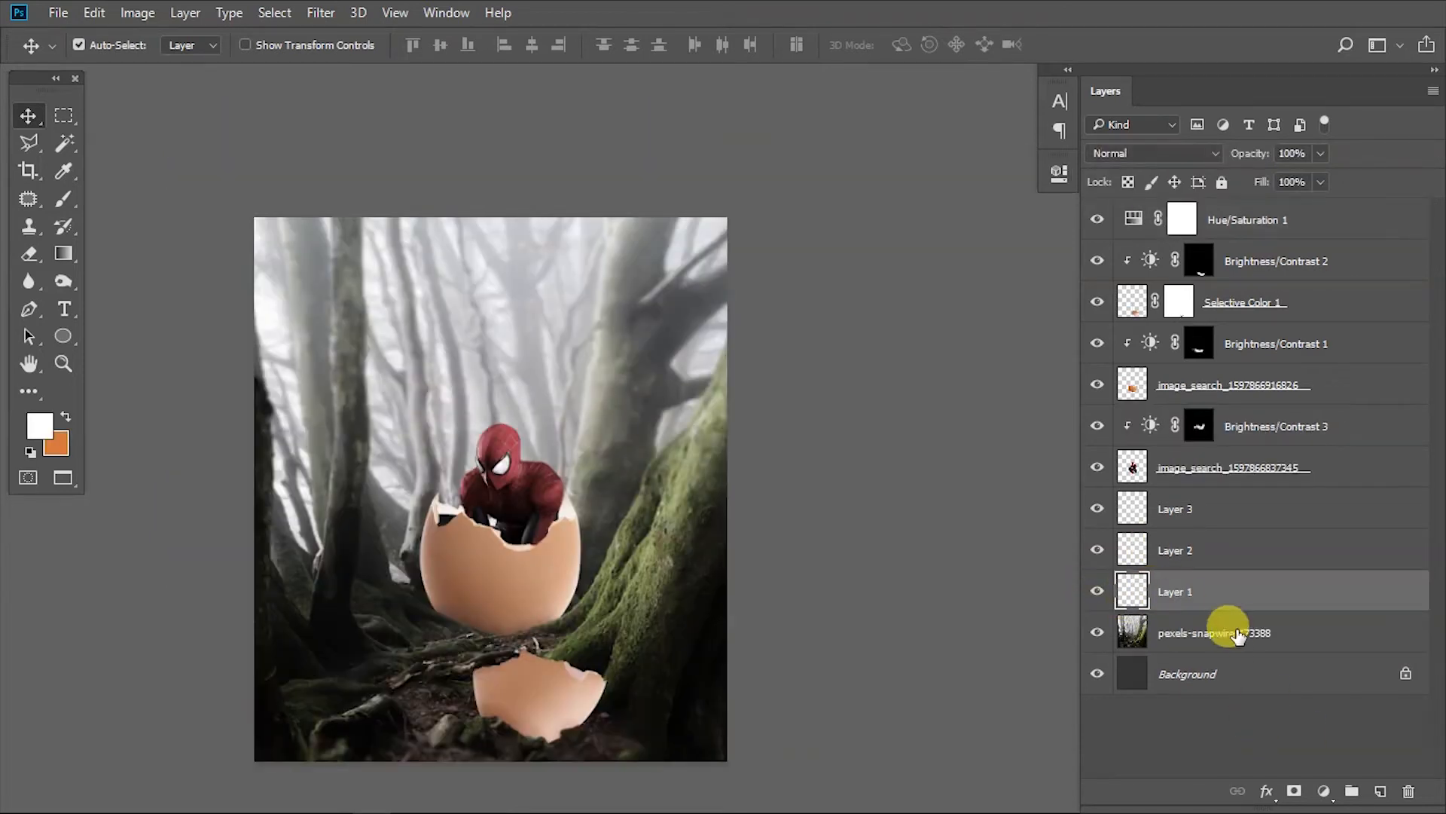
# - Add a new empty layer and place it directly above the forest photo, beneath Layer 1
pyautogui.click(1379, 791)
pyautogui.moveTo(1243, 584); pyautogui.dragTo(1205, 641)
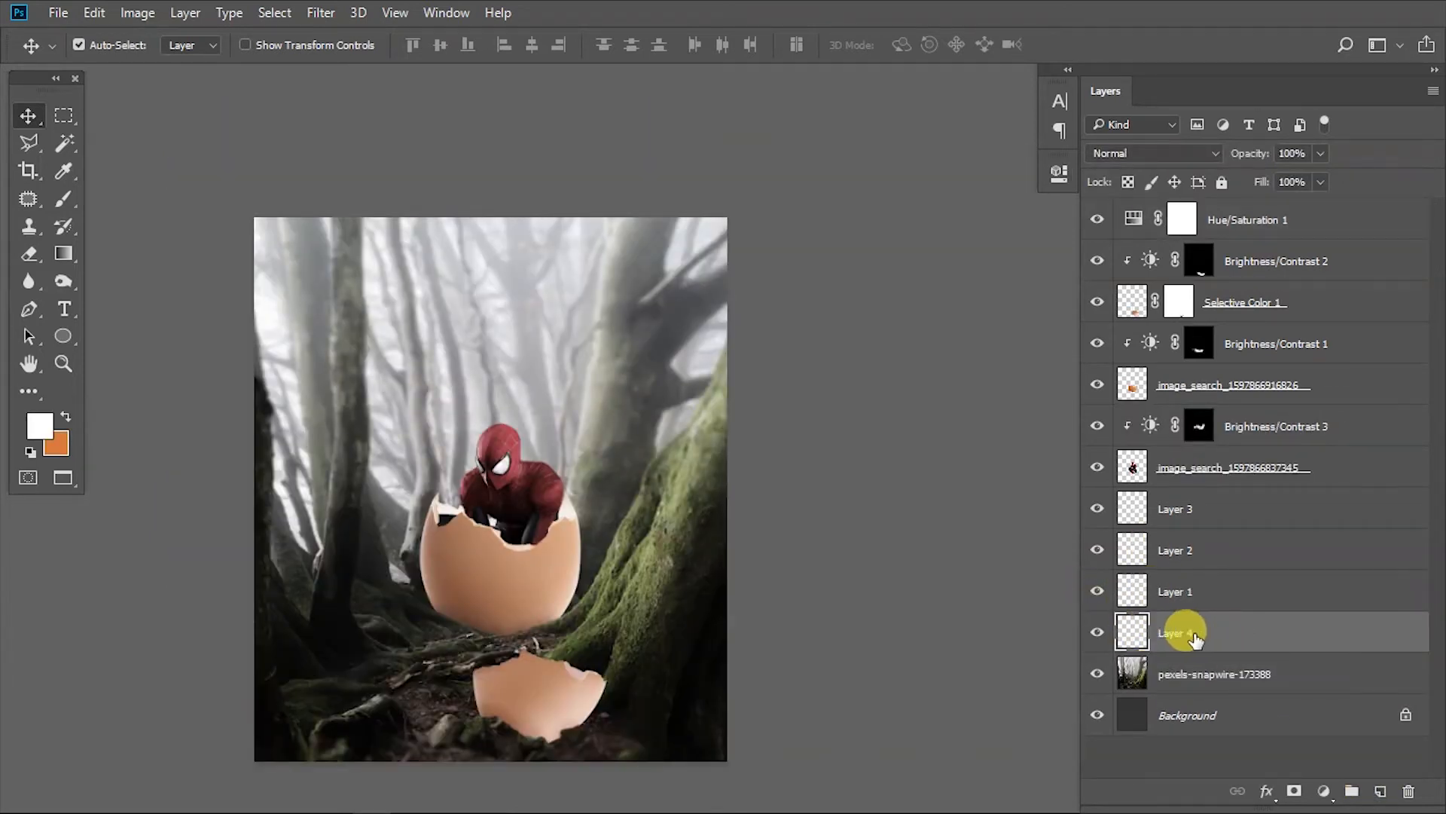
# - Paint a soft white glow behind Spider-Man on the empty layer above the forest photo, with a 1549 px brush at 39% flow
pyautogui.click(38, 419)
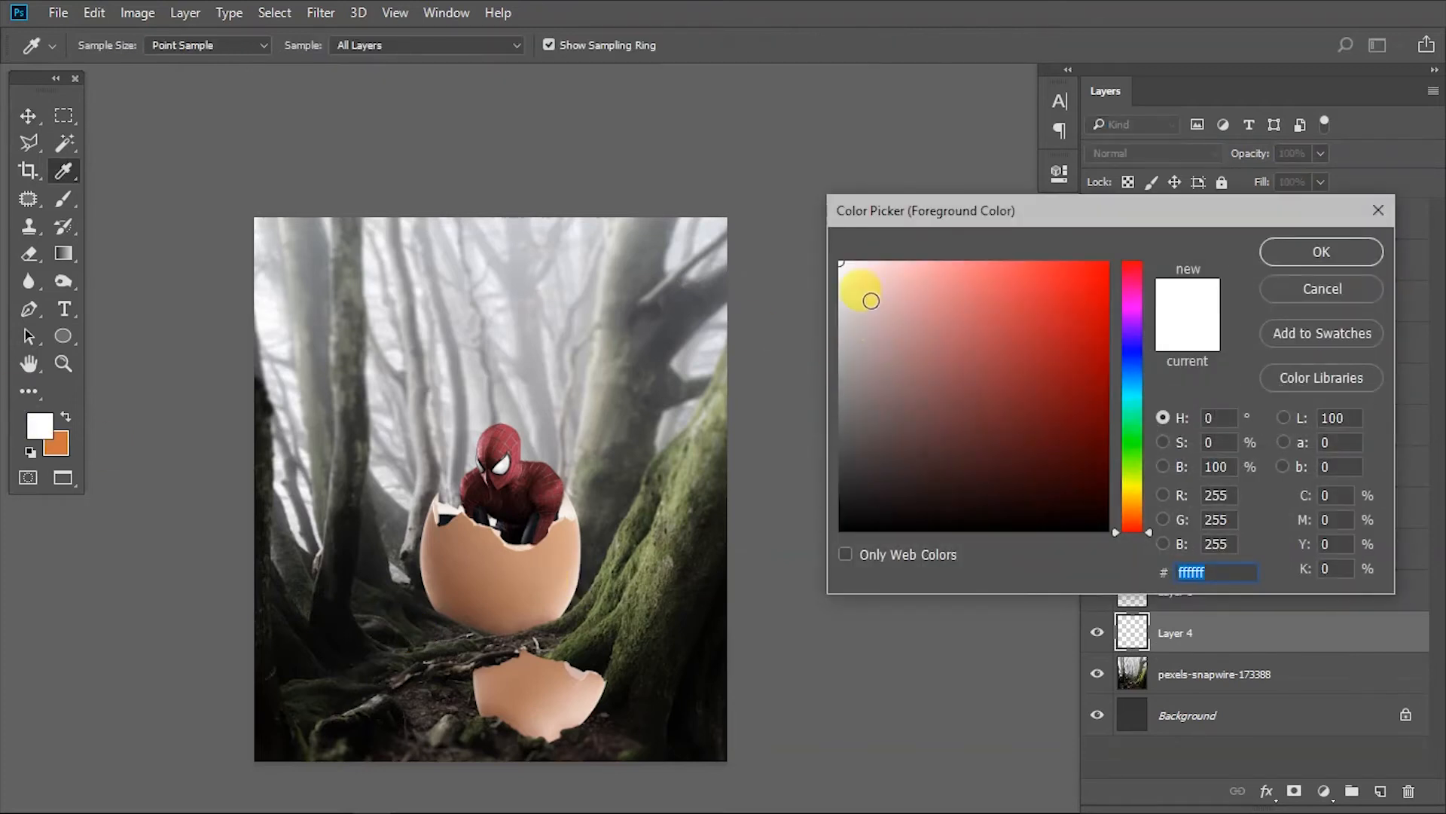
pyautogui.moveTo(870, 300); pyautogui.dragTo(855, 242)
pyautogui.click(1322, 251)
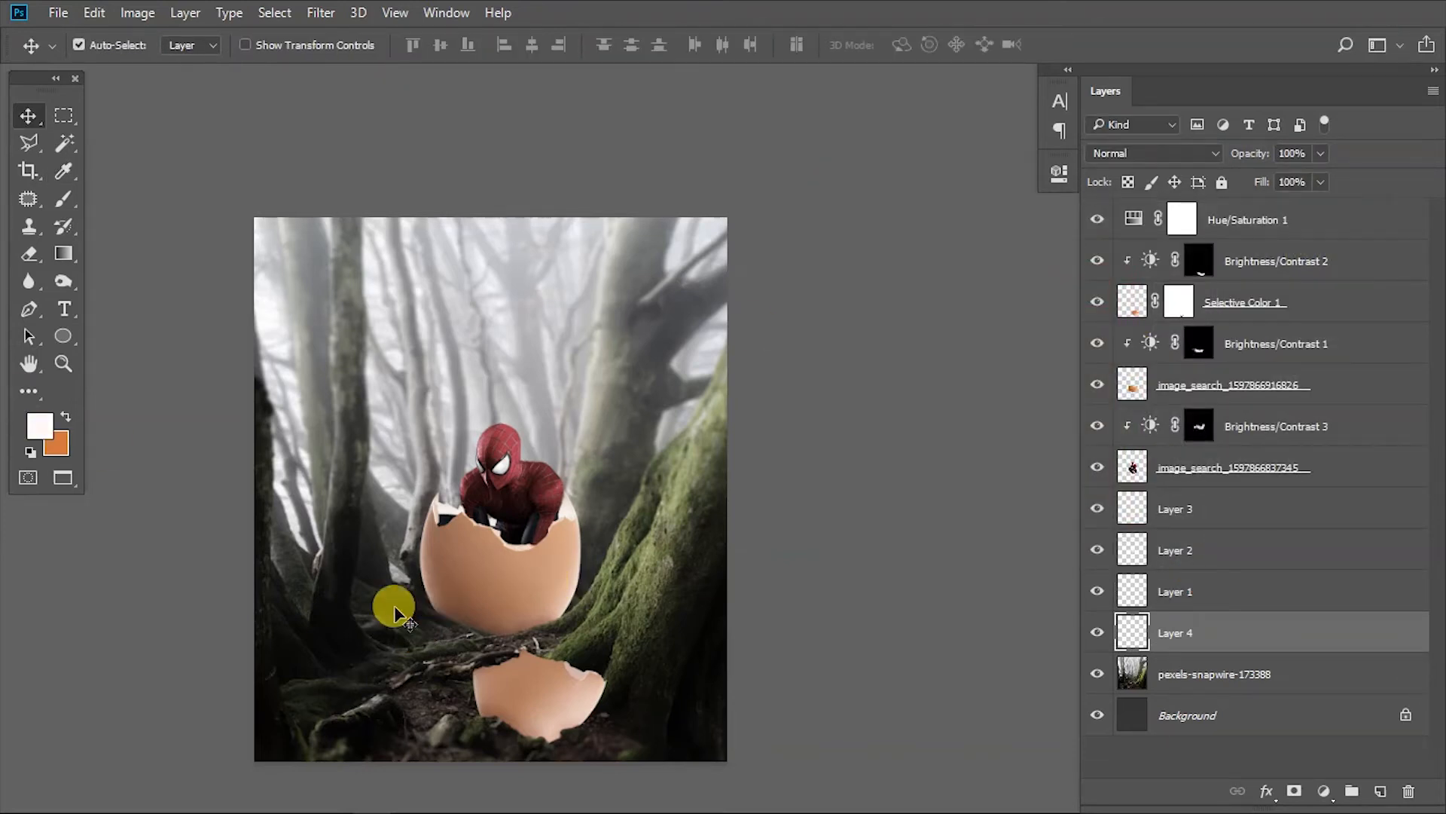
pyautogui.press('b')
pyautogui.moveTo(514, 427); pyautogui.dragTo(718, 430)
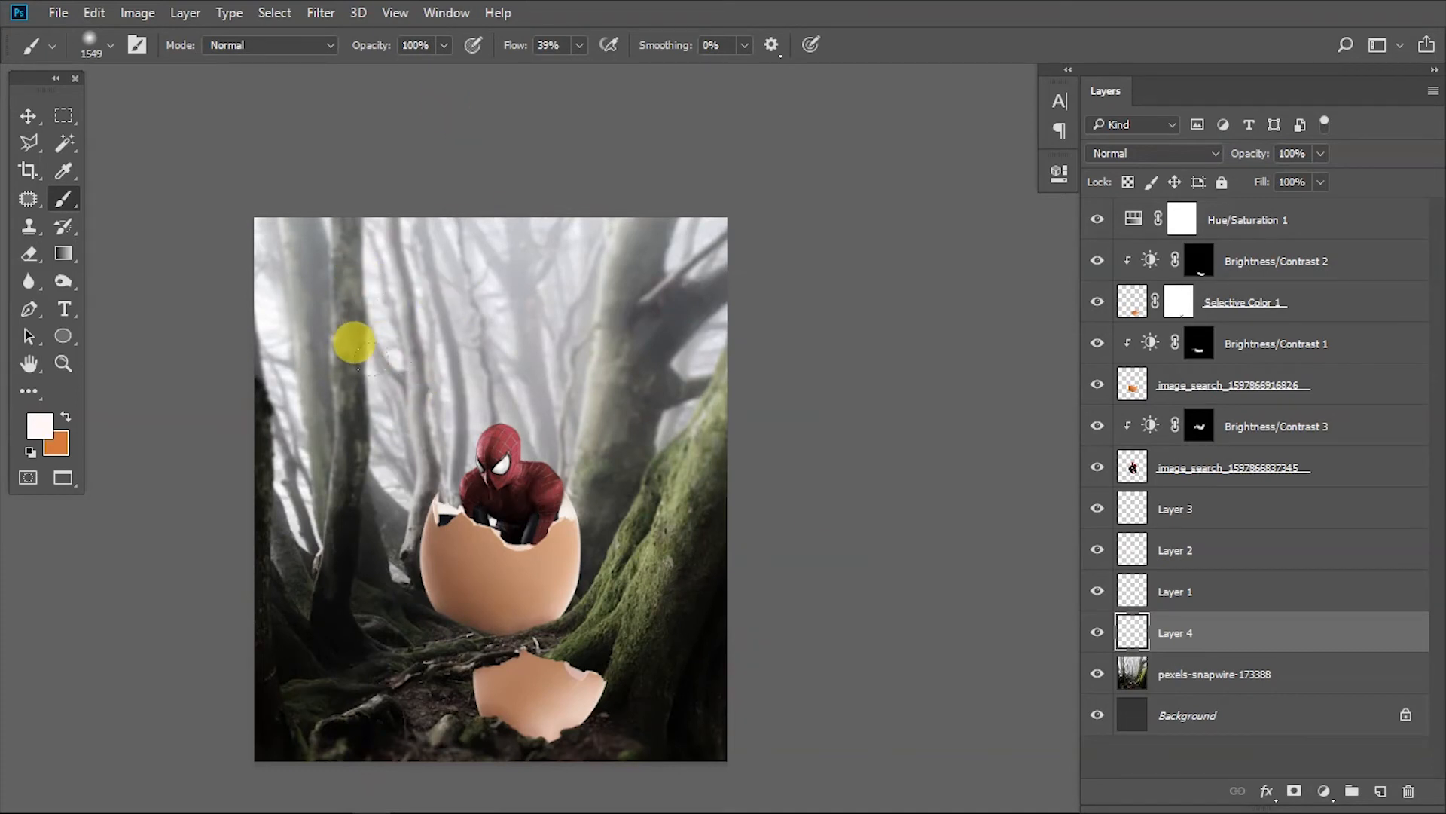
pyautogui.click(498, 482)
pyautogui.scroll(-1, 539, 482)
pyautogui.moveTo(655, 595); pyautogui.dragTo(612, 586)
pyautogui.click(450, 483)
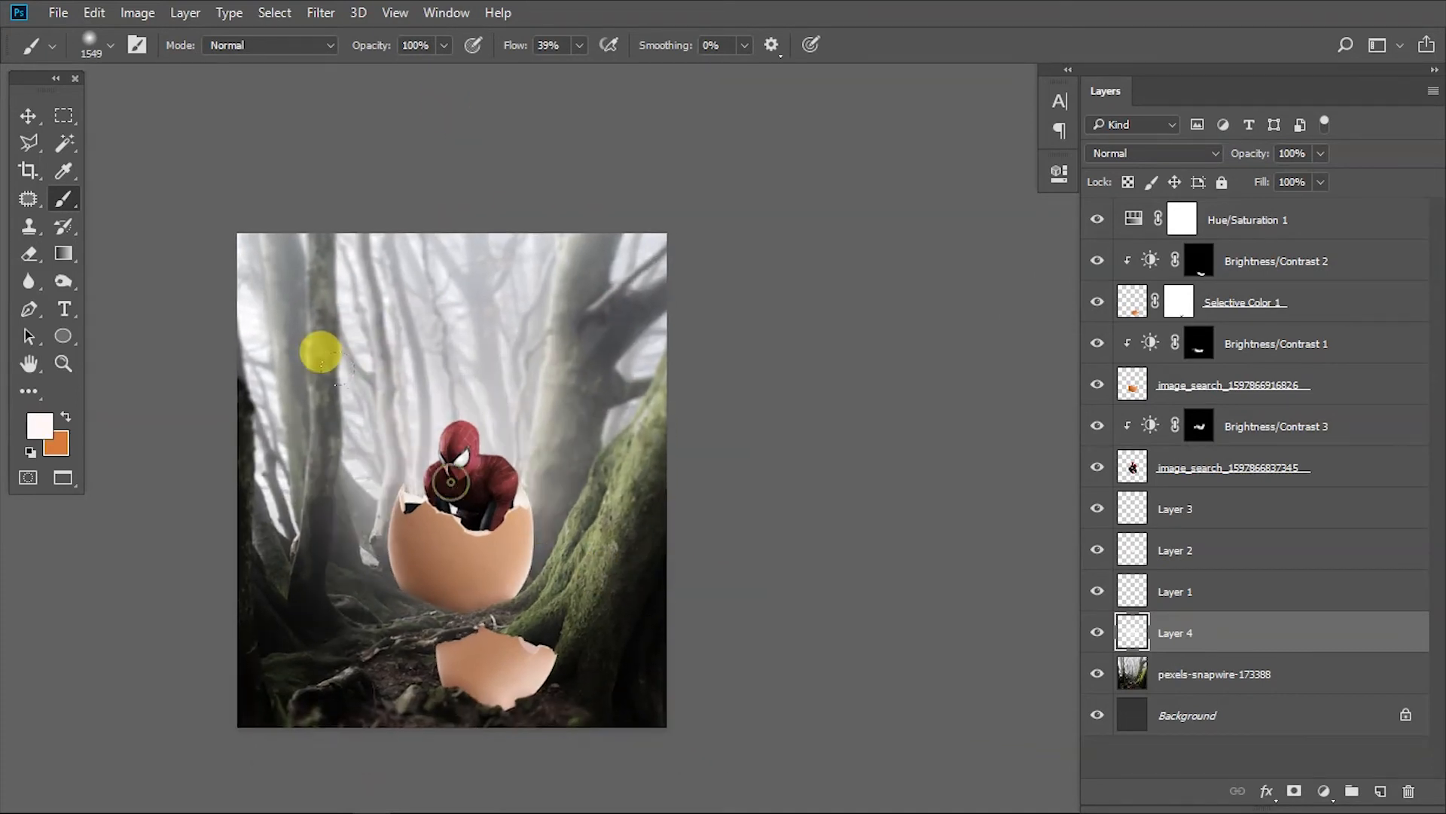
# - Compare light blend modes for the white glow layer and settle on Overlay
pyautogui.click(1169, 151)
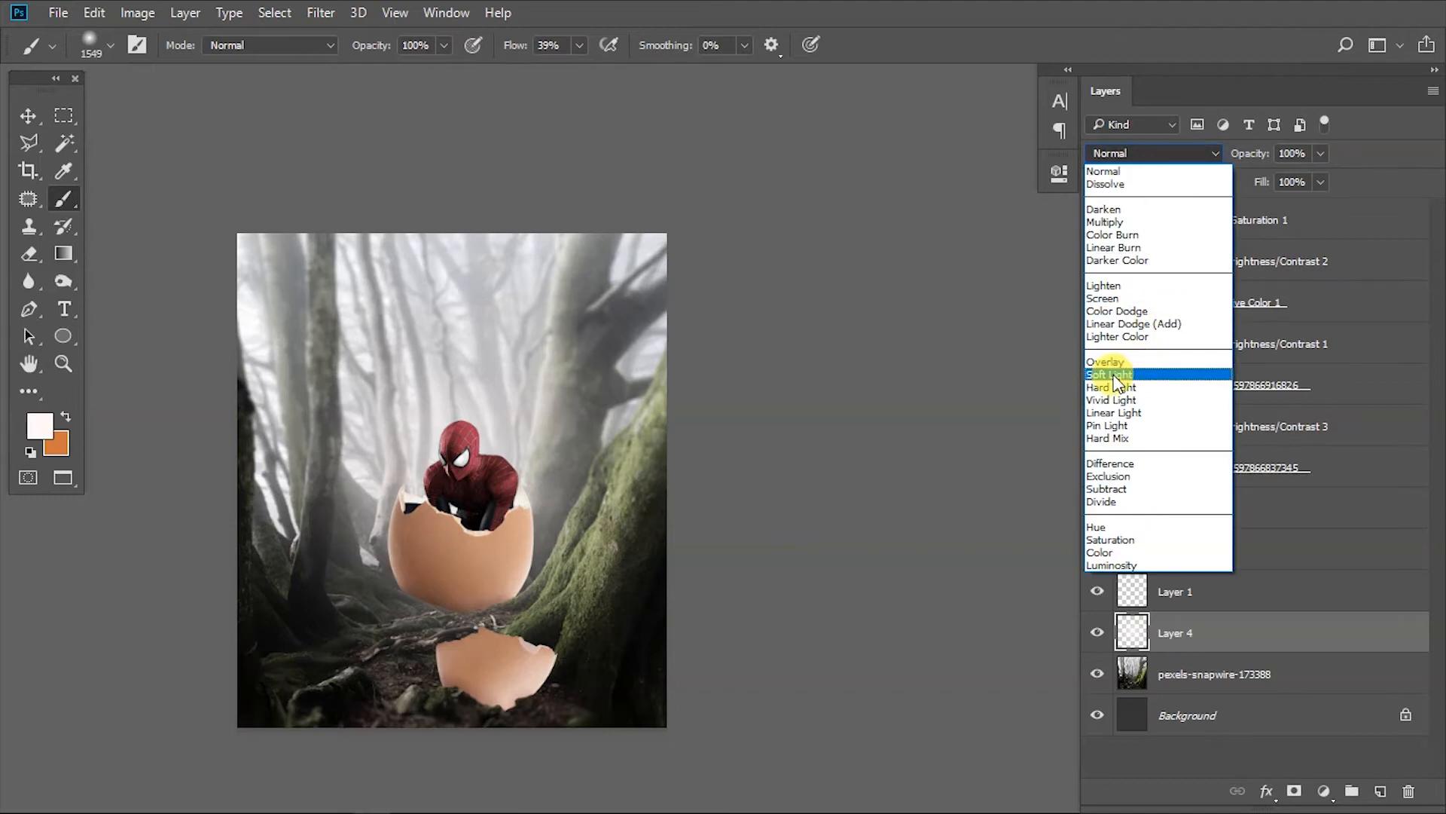
pyautogui.click(1115, 375)
pyautogui.scroll(2, 1134, 155)
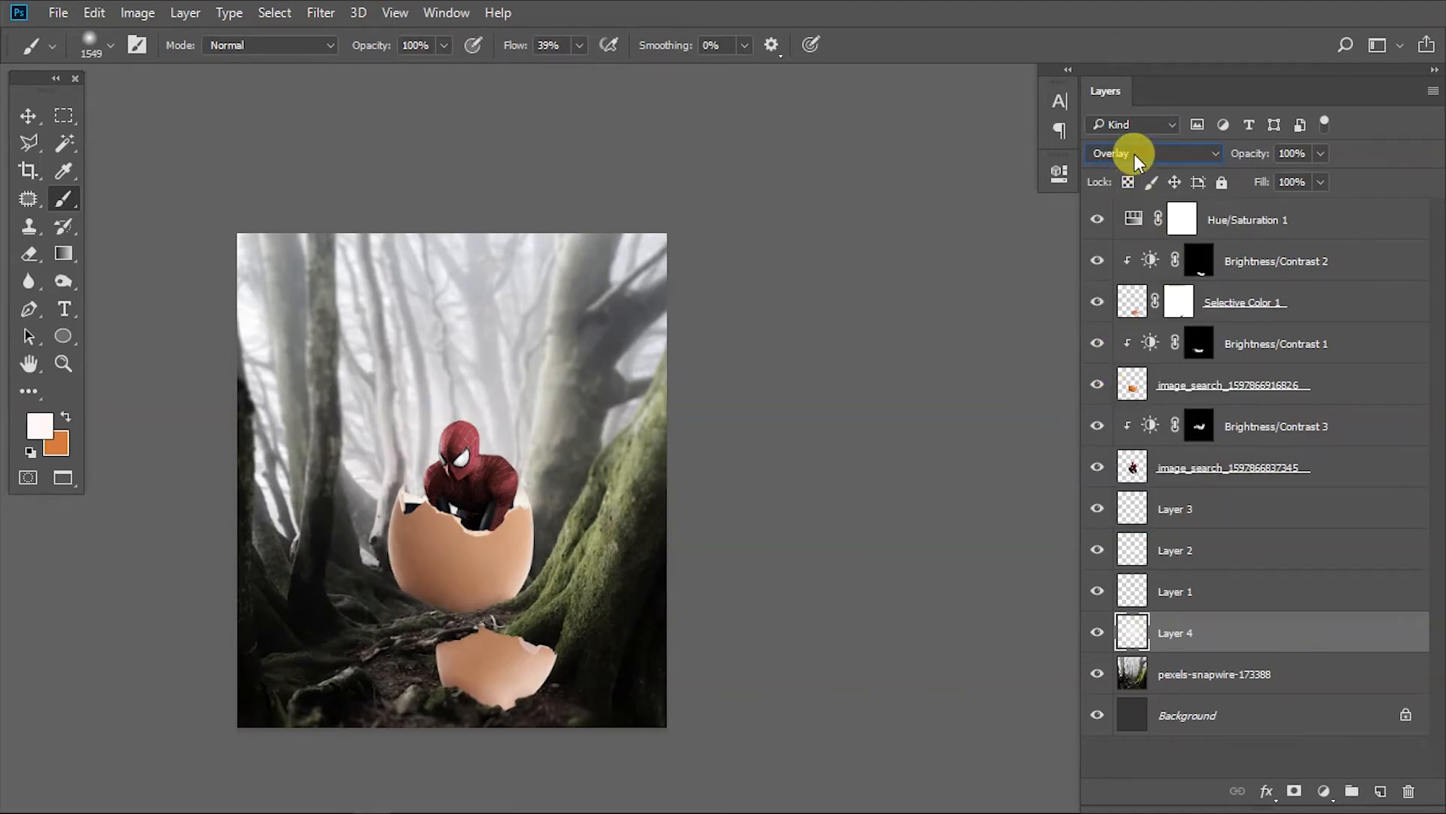
pyautogui.scroll(-3, 1136, 150)
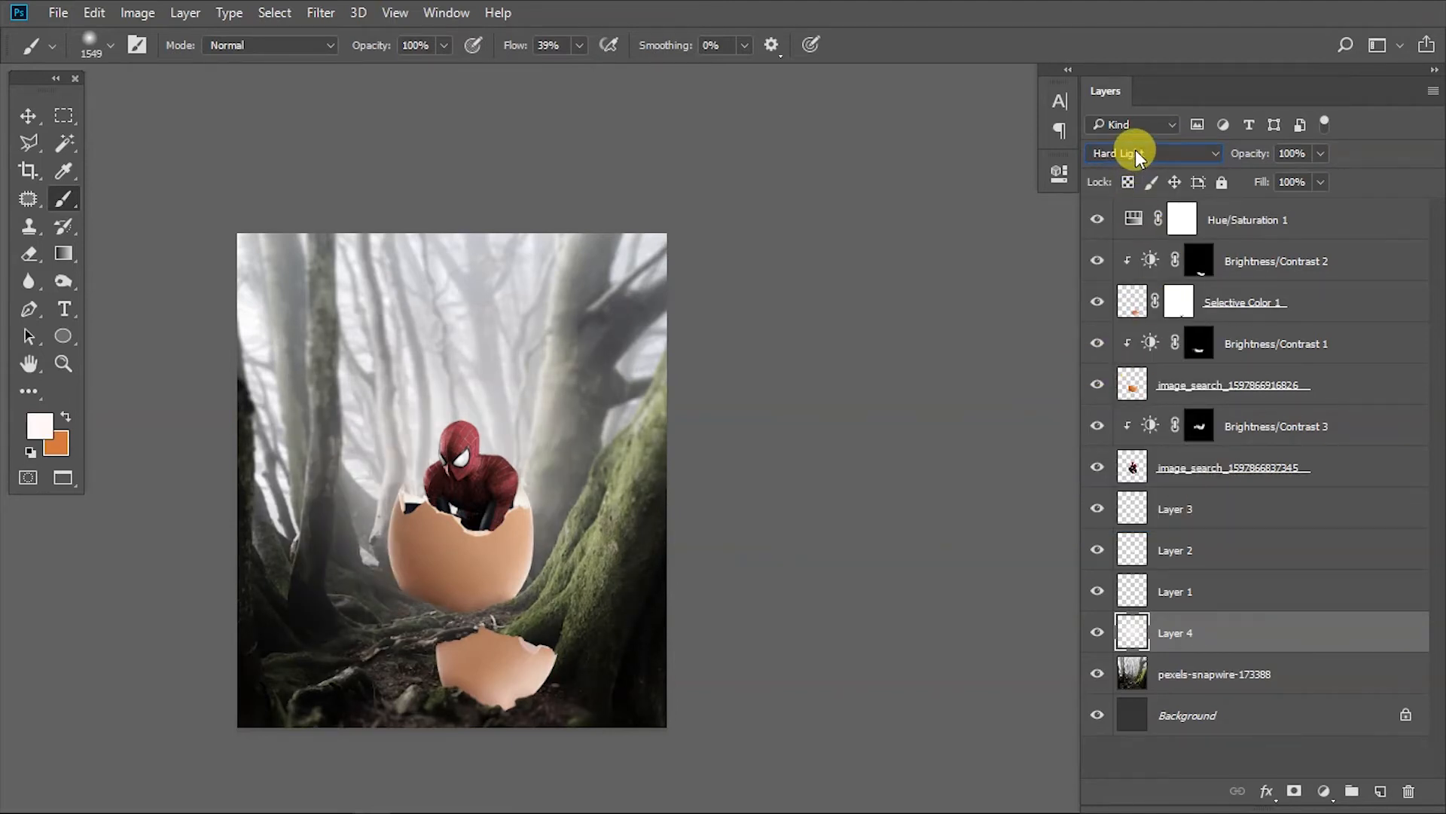
pyautogui.scroll(2, 1136, 151)
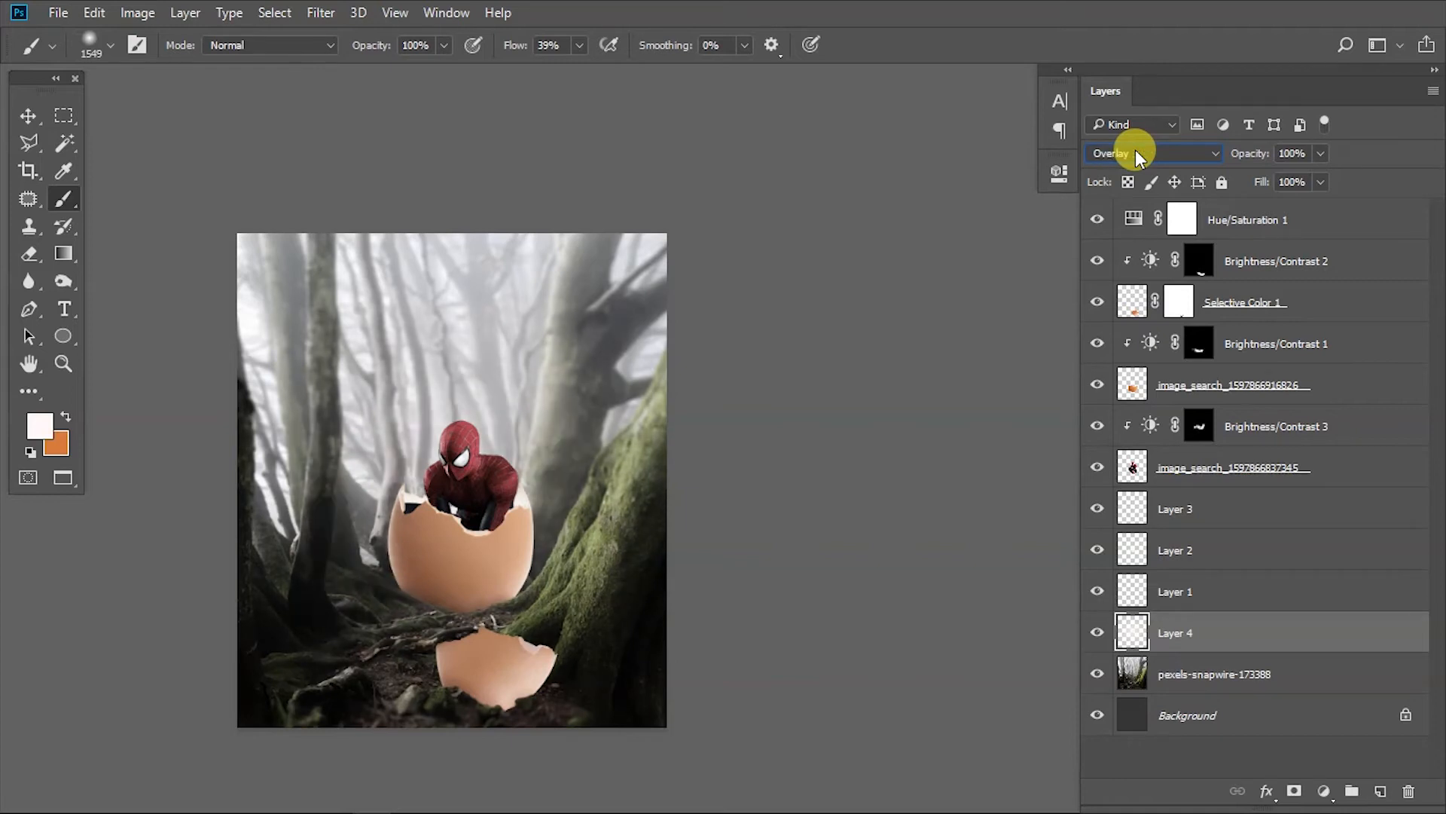
pyautogui.press('v')
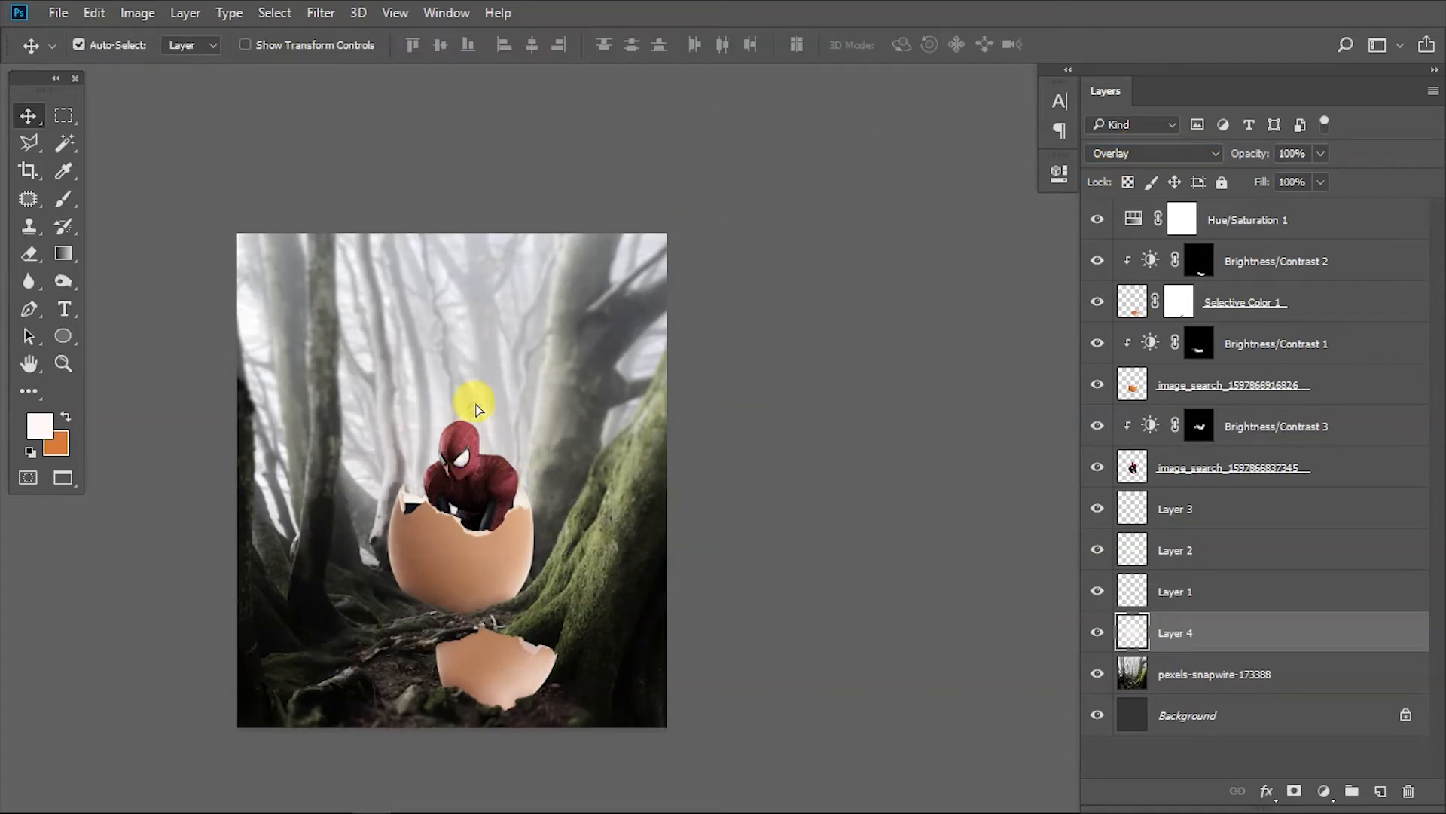
# - Add an Exposure adjustment of +1.17 clipped to the Spider-Man layer and invert its mask to black
pyautogui.click(1324, 791)
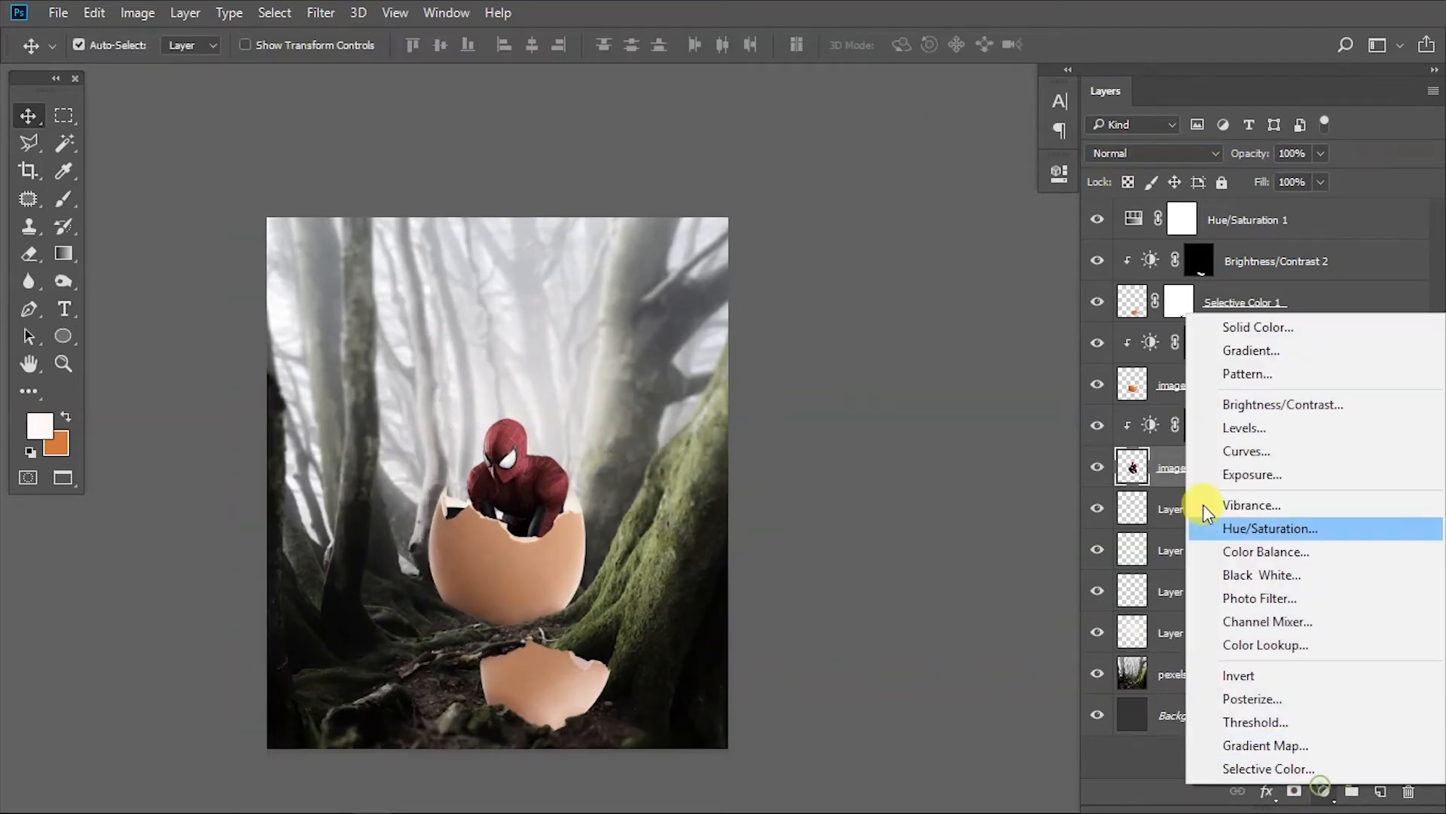
pyautogui.click(1252, 474)
pyautogui.moveTo(872, 284); pyautogui.dragTo(902, 282)
pyautogui.scroll(2, 704, 270)
pyautogui.hotkey('ctrl', 'z')
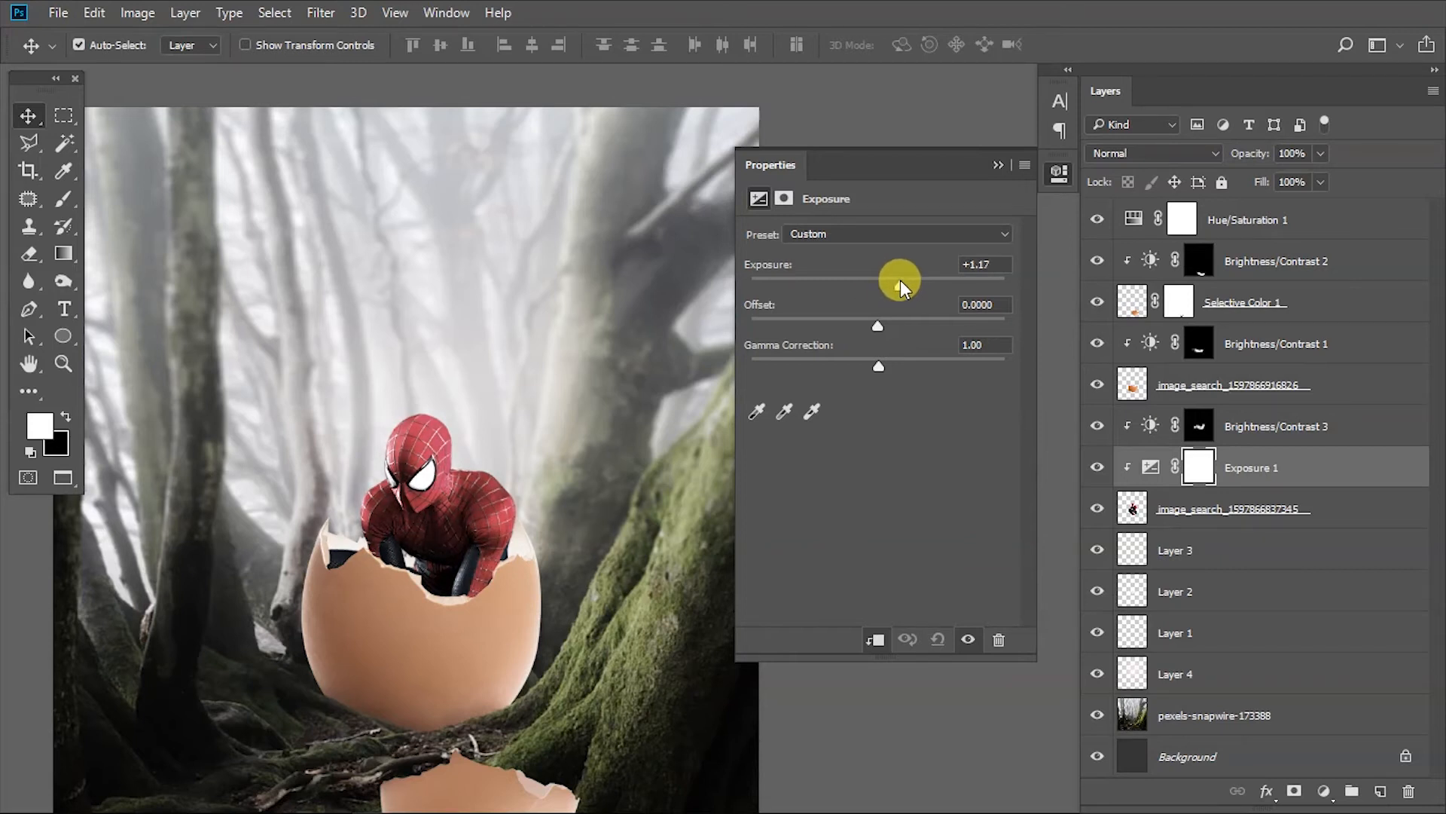
pyautogui.click(997, 165)
pyautogui.hotkey('ctrl', 'i')
# - Paint white on the Exposure mask along the edges of Spider-Man's shoulder and head with a soft brush of about 32 px
pyautogui.scroll(5, 512, 509)
pyautogui.press('b')
pyautogui.moveTo(528, 497); pyautogui.dragTo(505, 491)
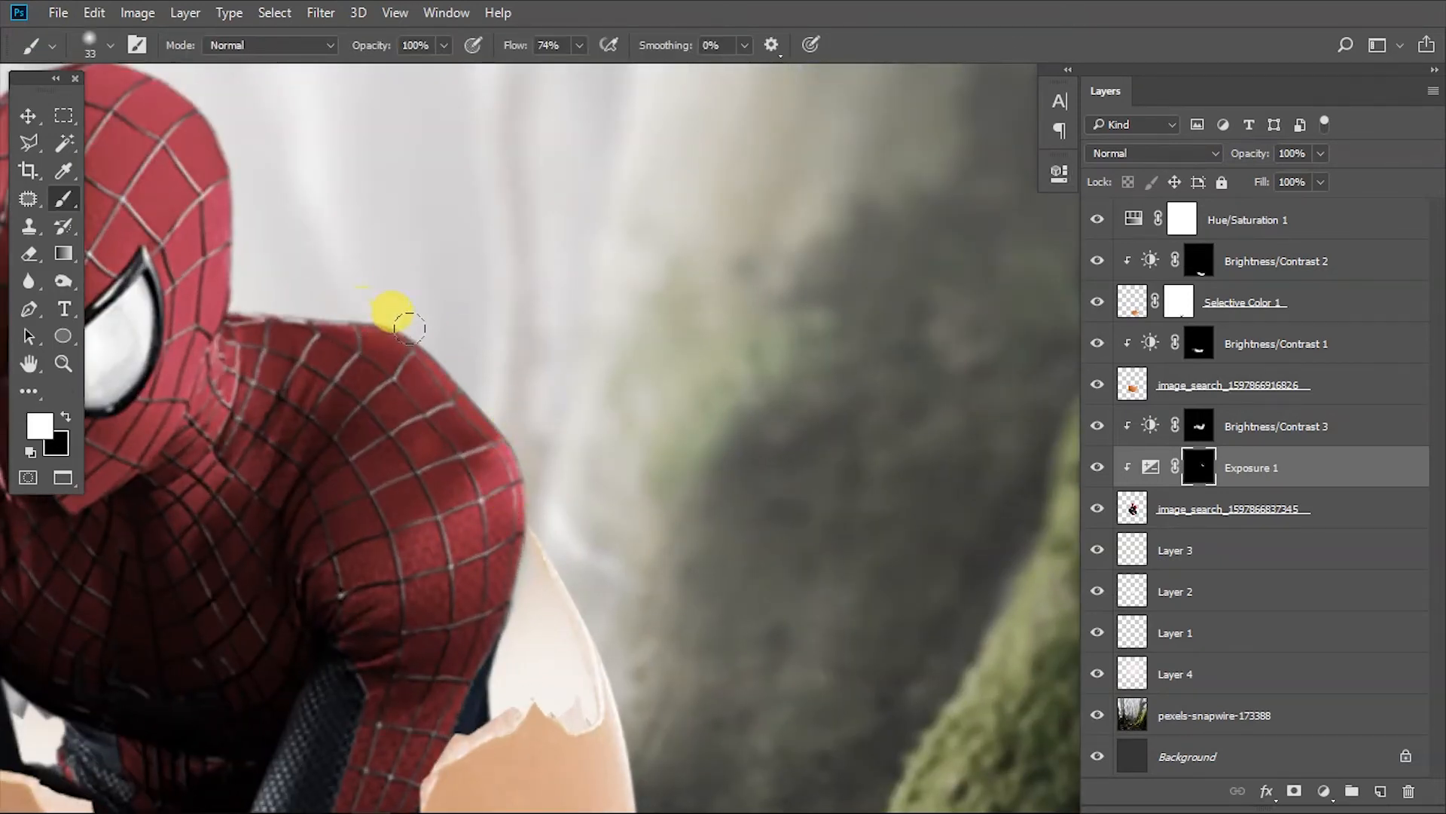
pyautogui.moveTo(385, 318)
pyautogui.mouseDown()
pyautogui.moveTo(511, 583)
pyautogui.moveTo(538, 487)
pyautogui.moveTo(529, 541)
pyautogui.moveTo(541, 561)
pyautogui.moveTo(549, 364)
pyautogui.moveTo(489, 281)
pyautogui.moveTo(380, 202)
pyautogui.moveTo(423, 205)
pyautogui.mouseUp()
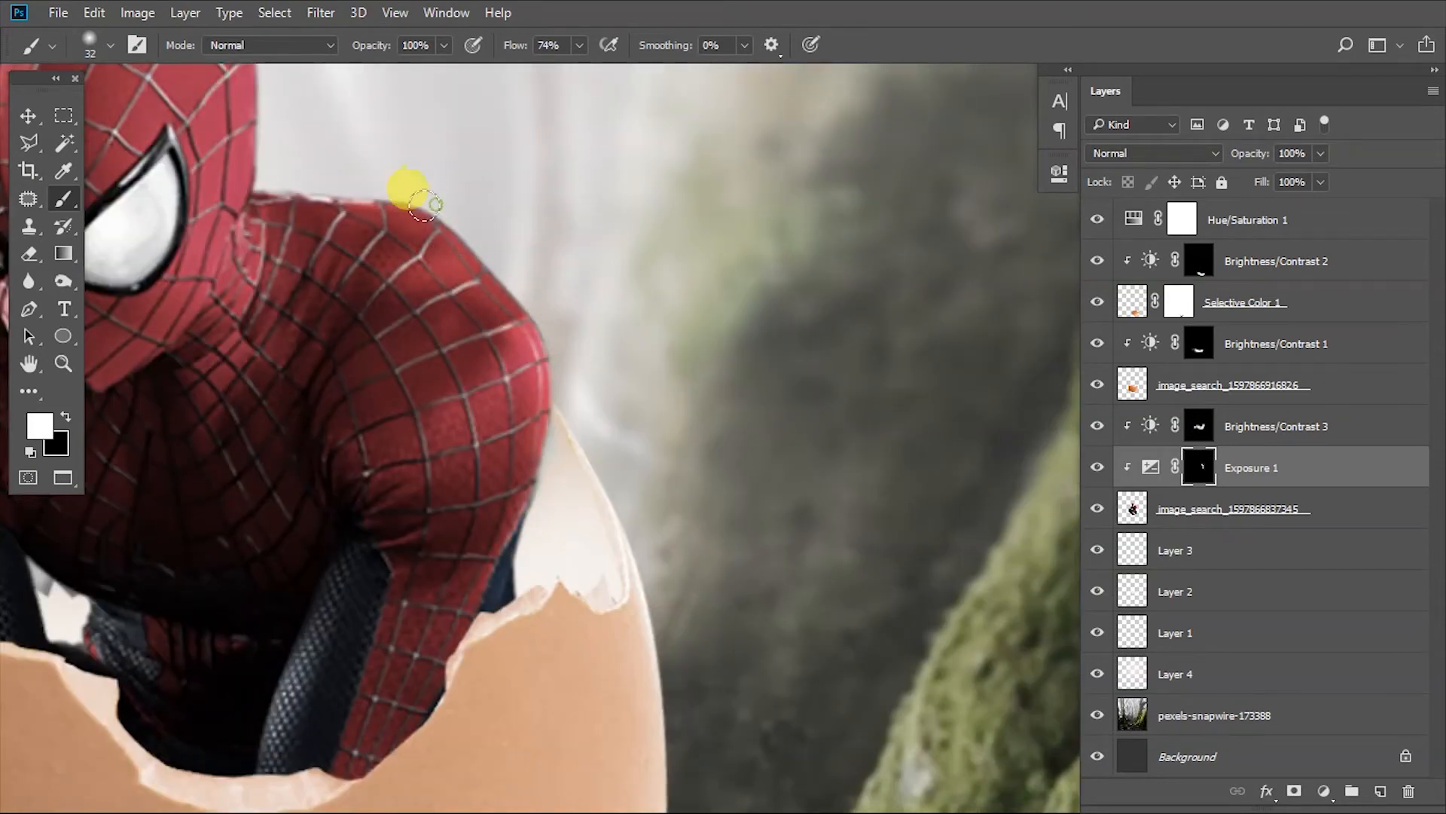
pyautogui.moveTo(203, 111); pyautogui.dragTo(364, 503)
pyautogui.moveTo(411, 574)
pyautogui.mouseDown()
pyautogui.moveTo(382, 378)
pyautogui.moveTo(194, 362)
pyautogui.mouseUp()
pyautogui.hotkey('ctrl', 'z')
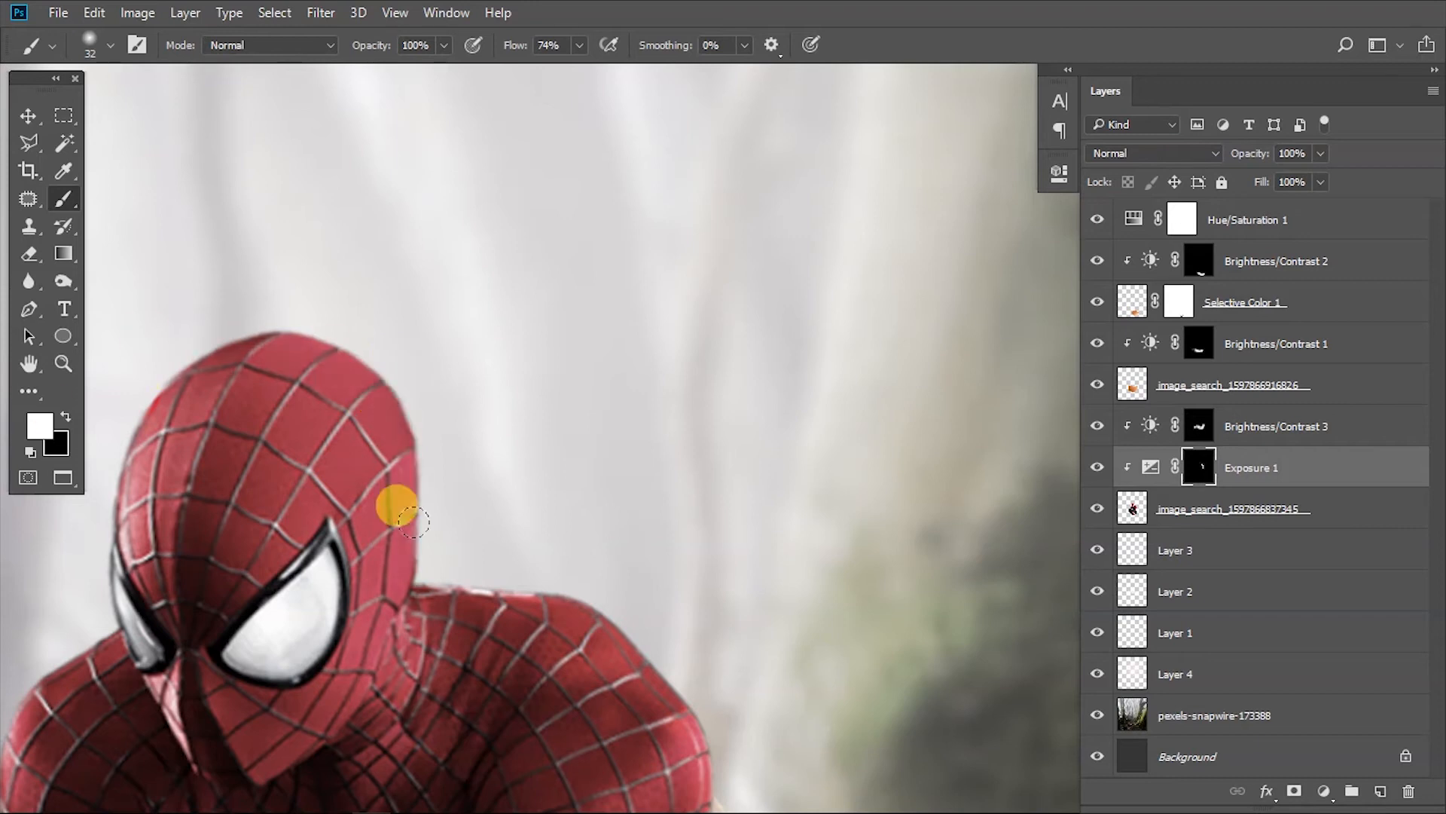
pyautogui.moveTo(397, 508)
pyautogui.mouseDown()
pyautogui.moveTo(370, 362)
pyautogui.moveTo(249, 333)
pyautogui.mouseUp()
pyautogui.scroll(-3, 565, 564)
pyautogui.moveTo(546, 662); pyautogui.dragTo(507, 532)
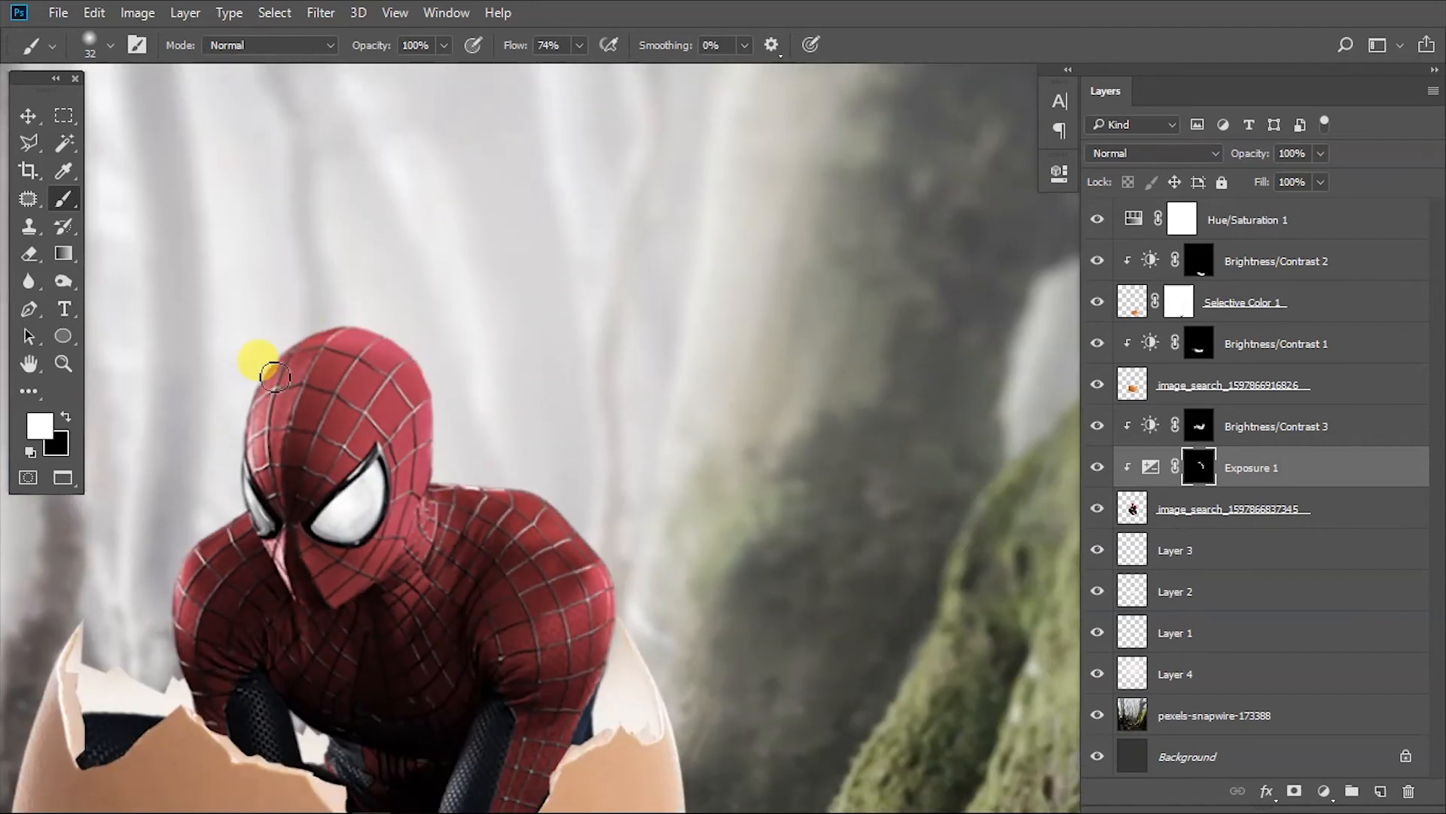
# - Broaden the highlights on Spider-Man's head and shoulder on the Exposure mask with a 63 px brush
pyautogui.keyDown('alt'); pyautogui.rightClick(439, 381); pyautogui.keyUp('alt')
pyautogui.moveTo(437, 393)
pyautogui.mouseDown()
pyautogui.moveTo(406, 354)
pyautogui.moveTo(406, 322)
pyautogui.moveTo(424, 377)
pyautogui.mouseUp()
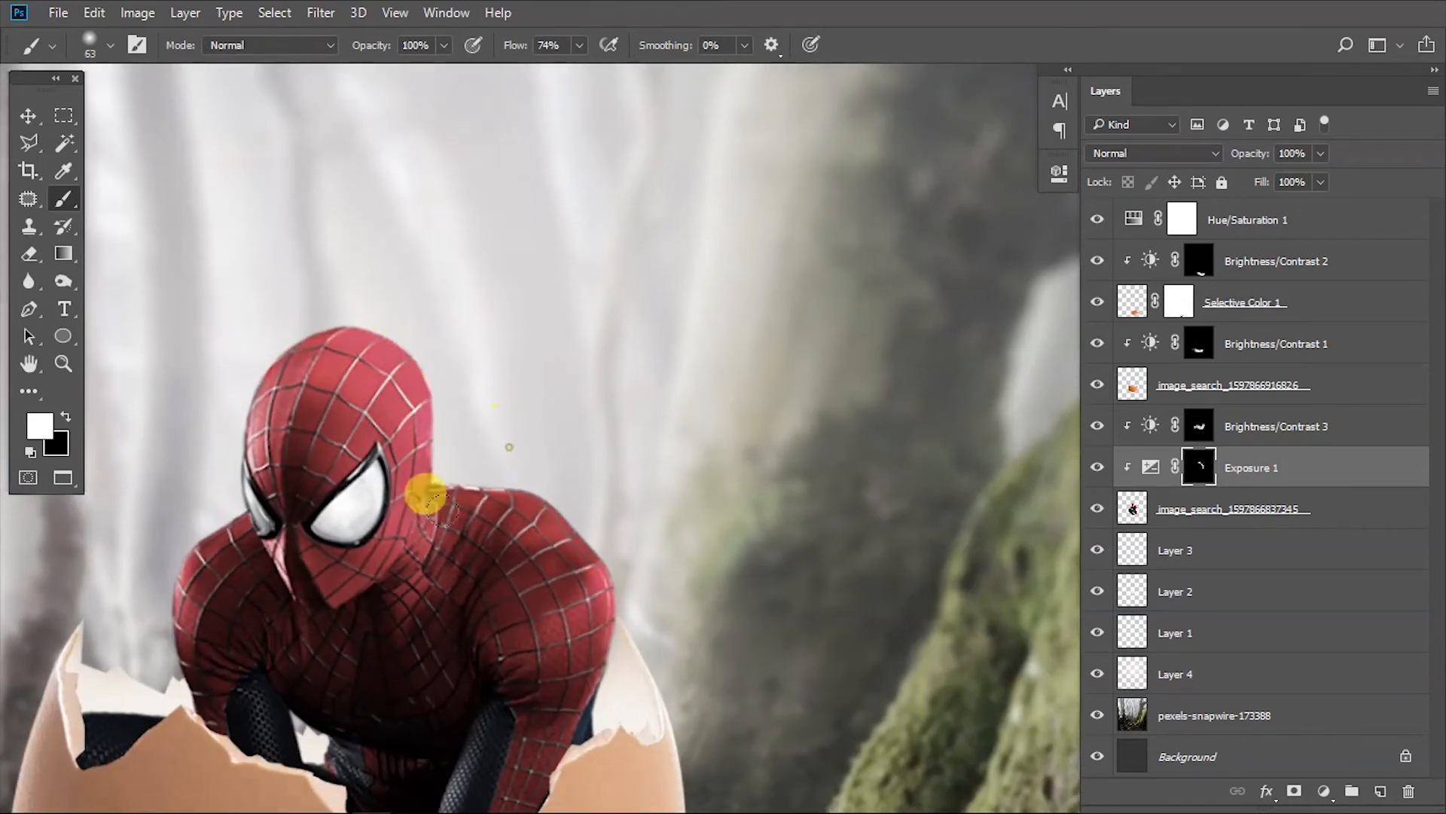
pyautogui.moveTo(443, 510)
pyautogui.mouseDown()
pyautogui.moveTo(552, 519)
pyautogui.moveTo(601, 569)
pyautogui.mouseUp()
pyautogui.moveTo(310, 322); pyautogui.dragTo(498, 388)
pyautogui.scroll(-3, 550, 467)
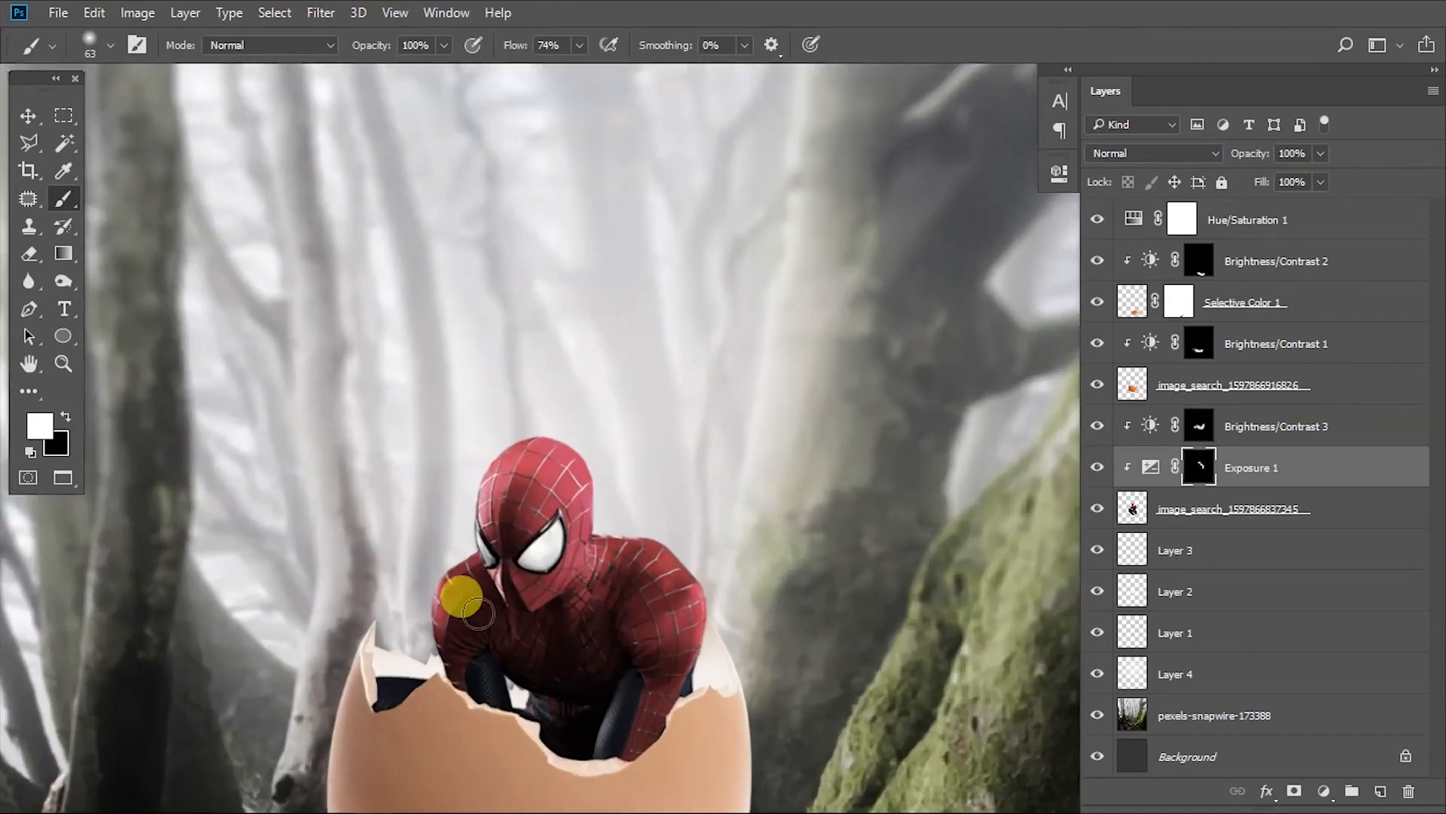
# - Brighten the edge of Spider-Man's other shoulder and arm on the Exposure mask with a 20 px brush
pyautogui.scroll(2, 478, 614)
pyautogui.keyDown('alt'); pyautogui.rightClick(452, 565); pyautogui.keyUp('alt')
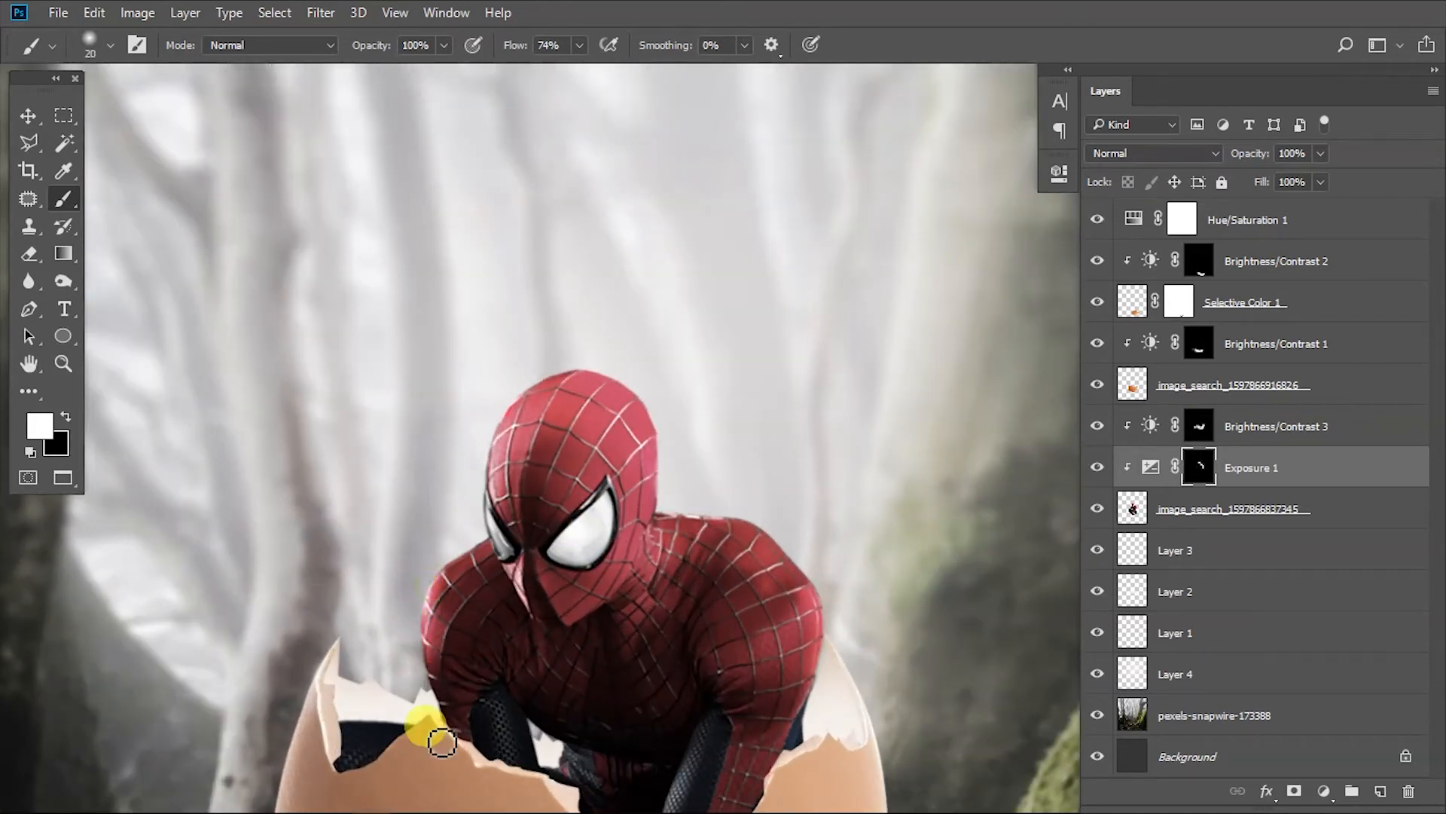
pyautogui.moveTo(445, 583); pyautogui.dragTo(475, 563)
pyautogui.scroll(-3, 498, 501)
pyautogui.scroll(1, 587, 588)
pyautogui.scroll(-2, 527, 533)
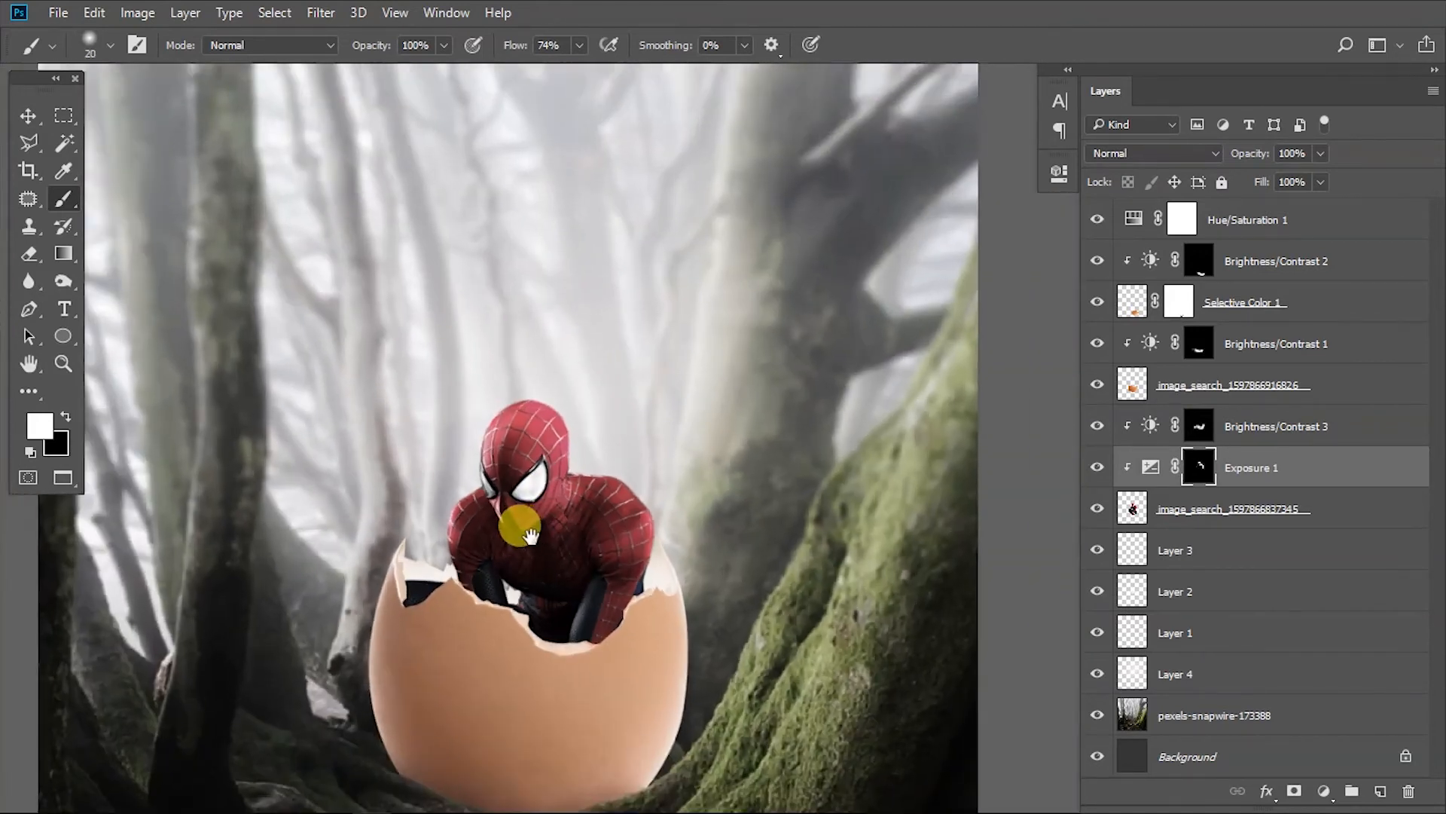
pyautogui.scroll(3, 512, 498)
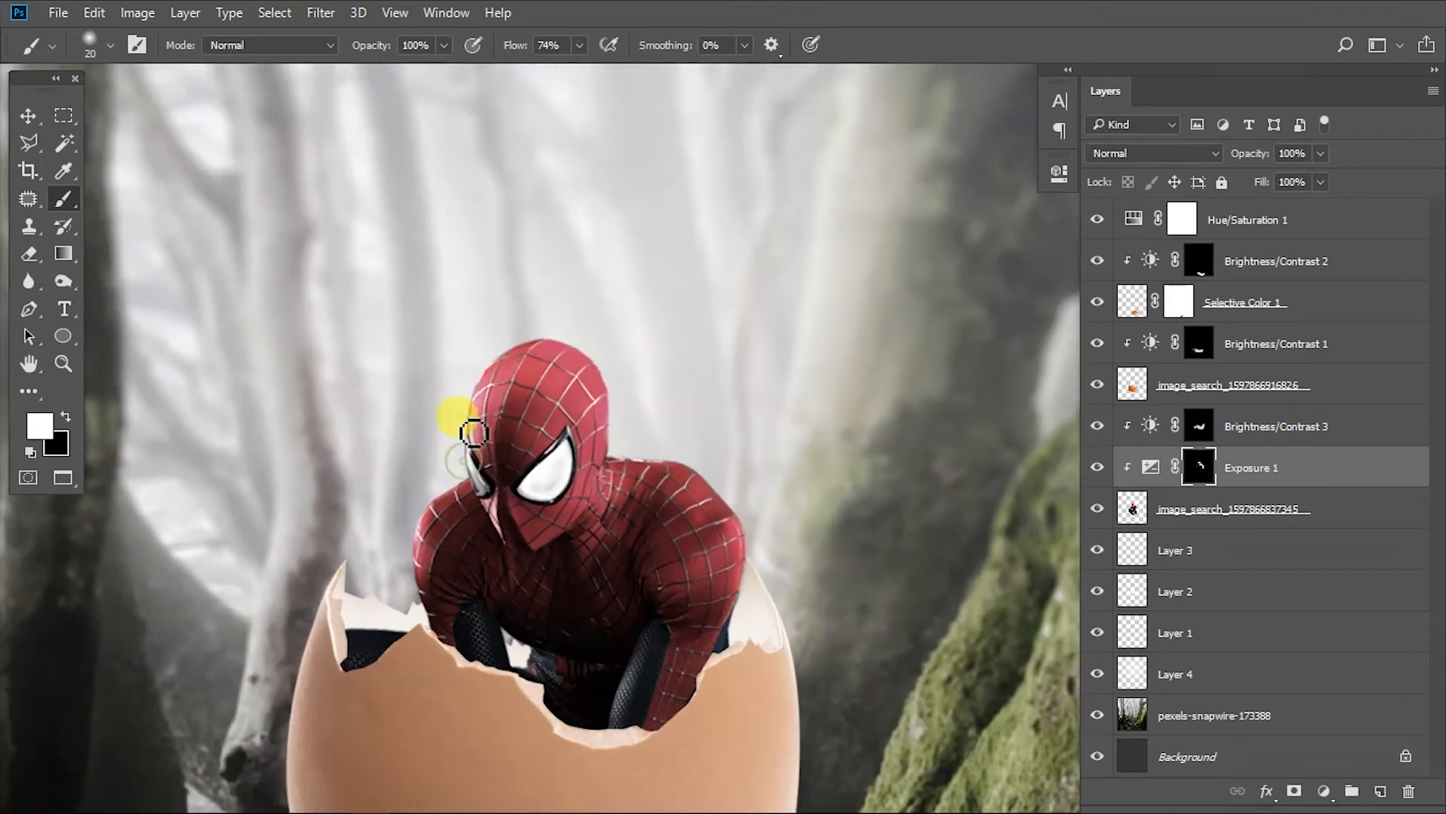
pyautogui.scroll(-2, 595, 572)
pyautogui.scroll(2, 542, 542)
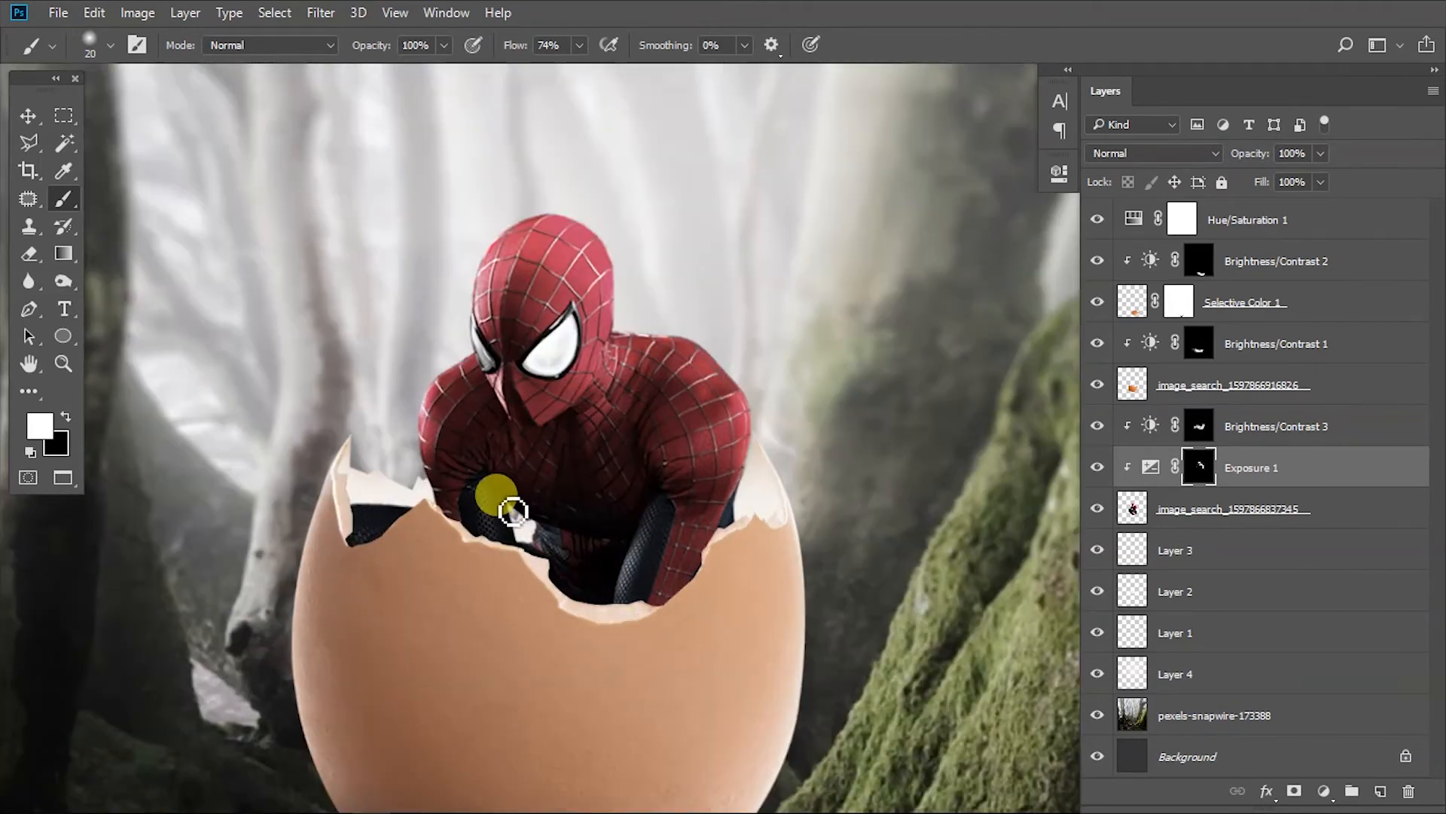
pyautogui.scroll(-3, 543, 543)
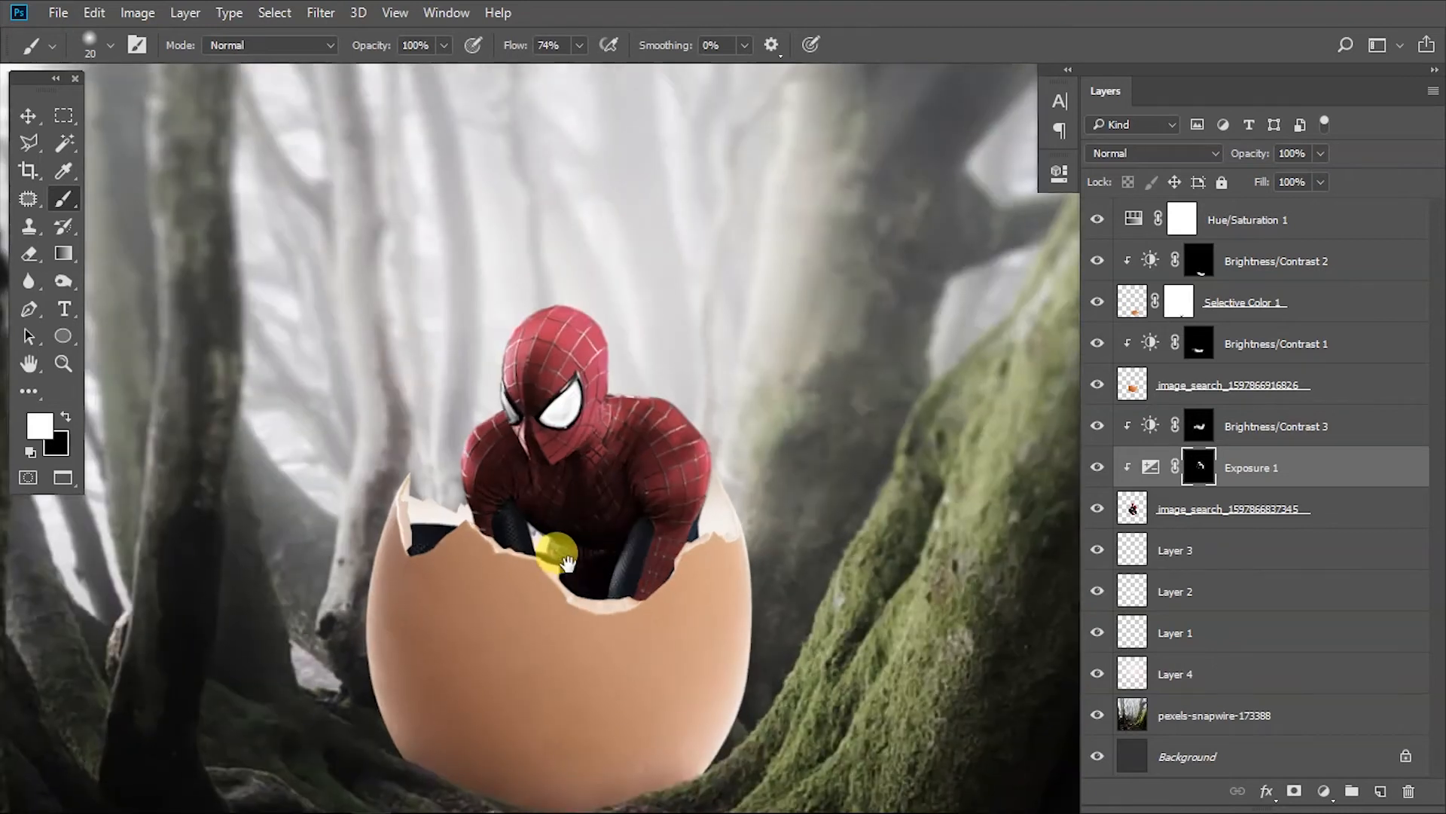
pyautogui.scroll(2, 640, 490)
# - Brighten the broader shoulder area on the Exposure mask with a 115 px soft brush and set the adjustment's blend mode to Lighten
pyautogui.keyDown('alt'); pyautogui.rightClick(636, 452); pyautogui.keyUp('alt')
pyautogui.rightClick(662, 466)
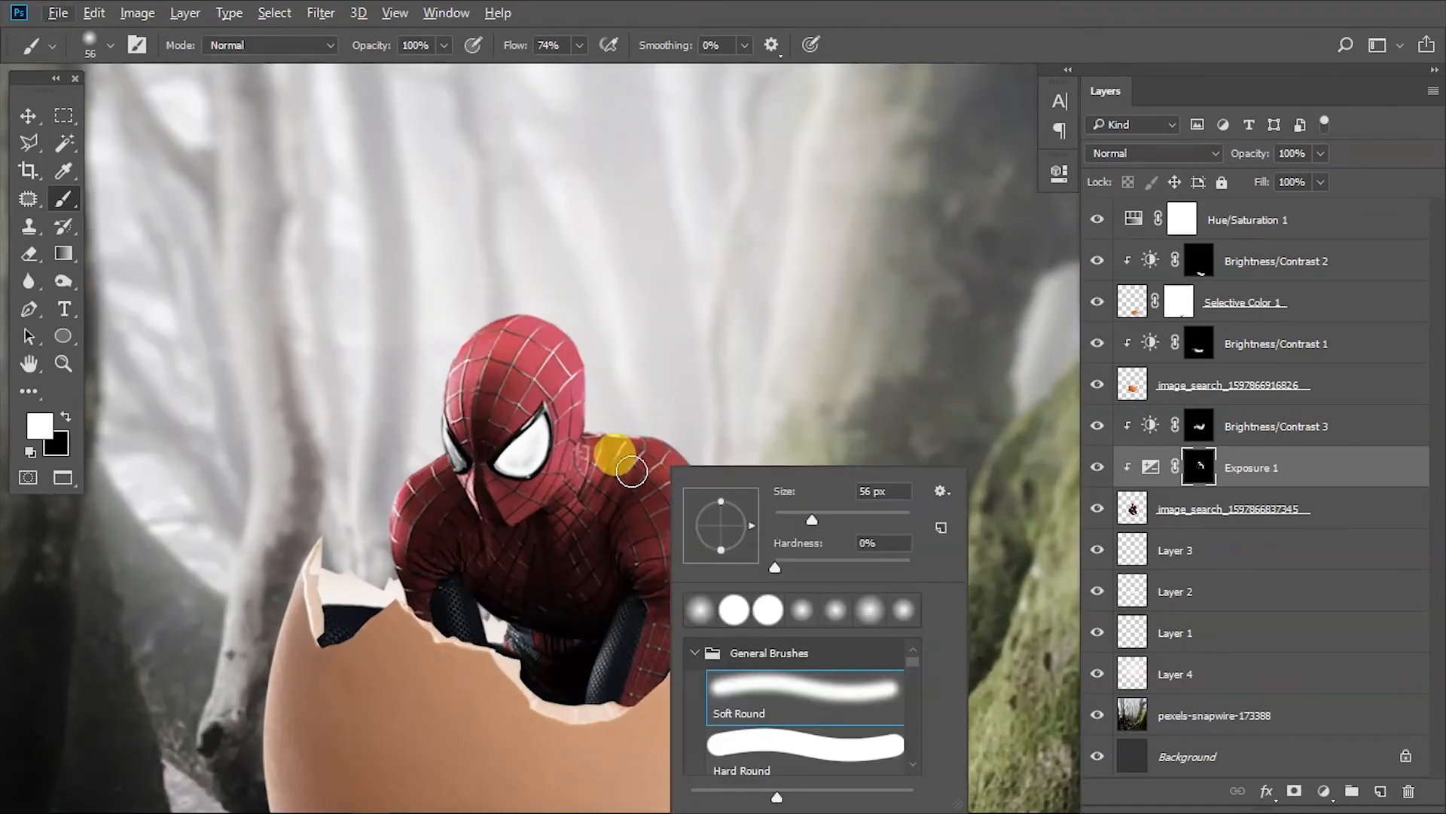
pyautogui.keyDown('alt'); pyautogui.rightClick(630, 468); pyautogui.keyUp('alt')
pyautogui.moveTo(603, 461)
pyautogui.mouseDown()
pyautogui.moveTo(664, 441)
pyautogui.moveTo(690, 457)
pyautogui.mouseUp()
pyautogui.scroll(-3, 642, 407)
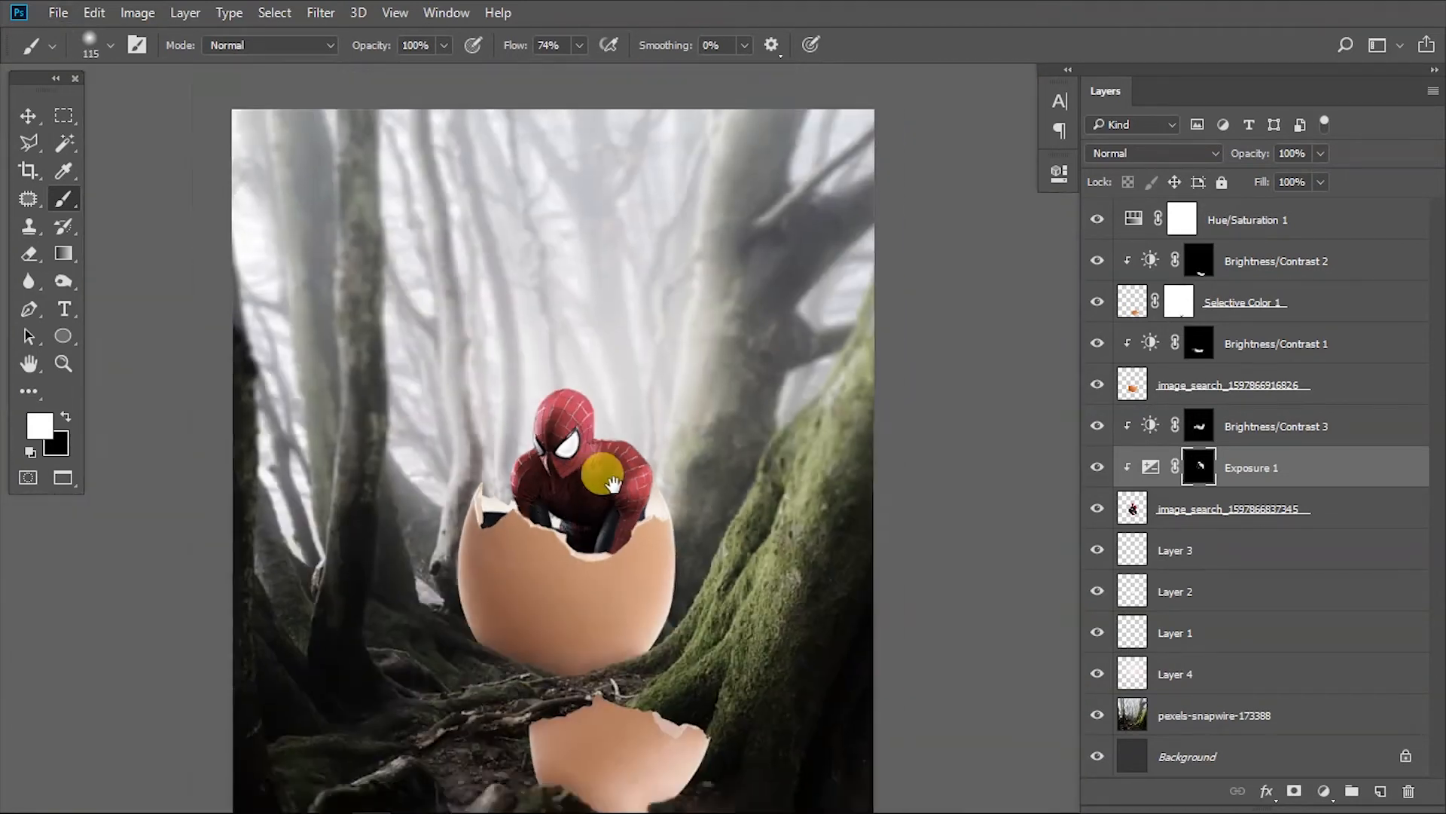
pyautogui.click(1125, 471)
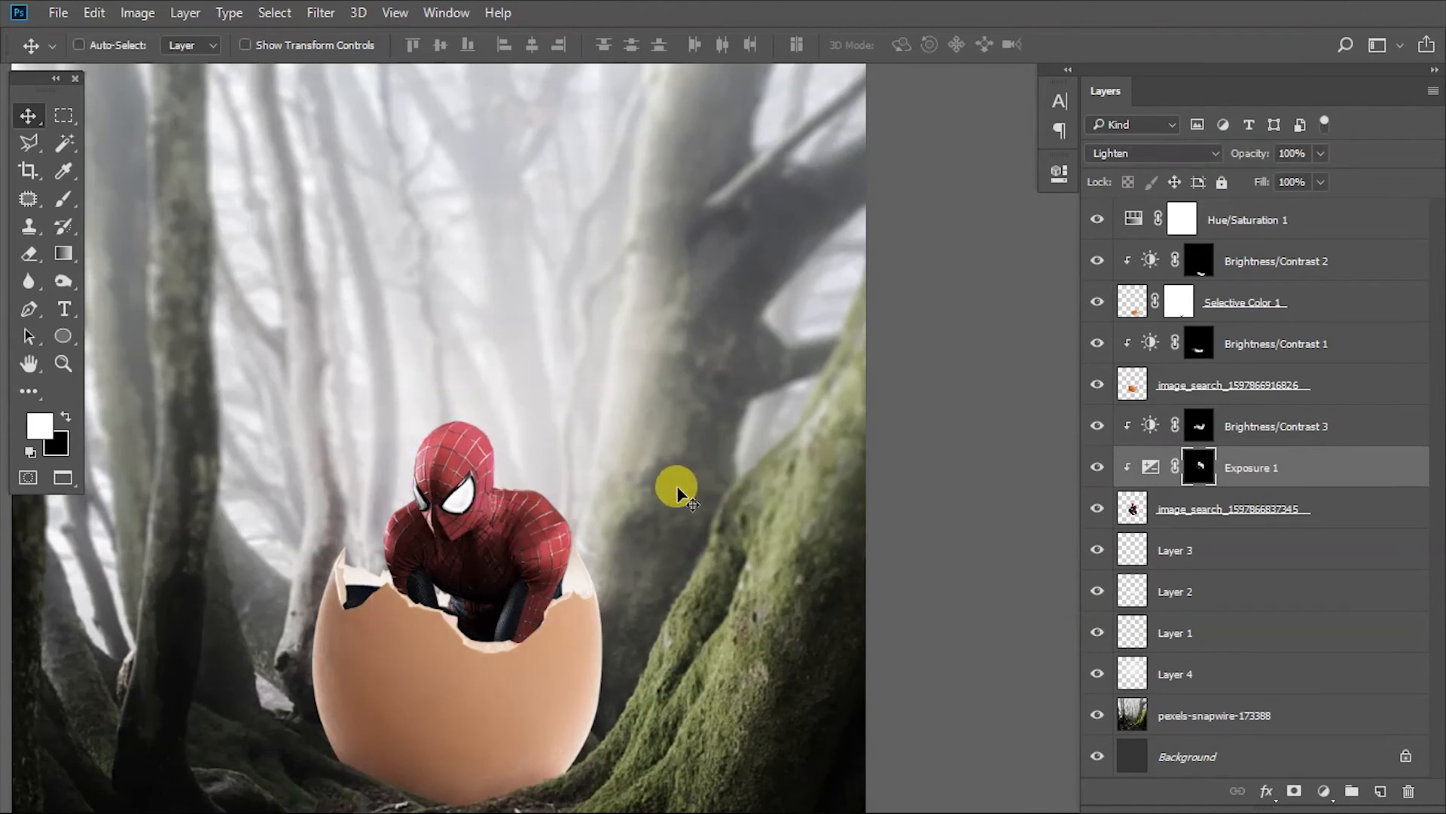
pyautogui.scroll(-3, 671, 485)
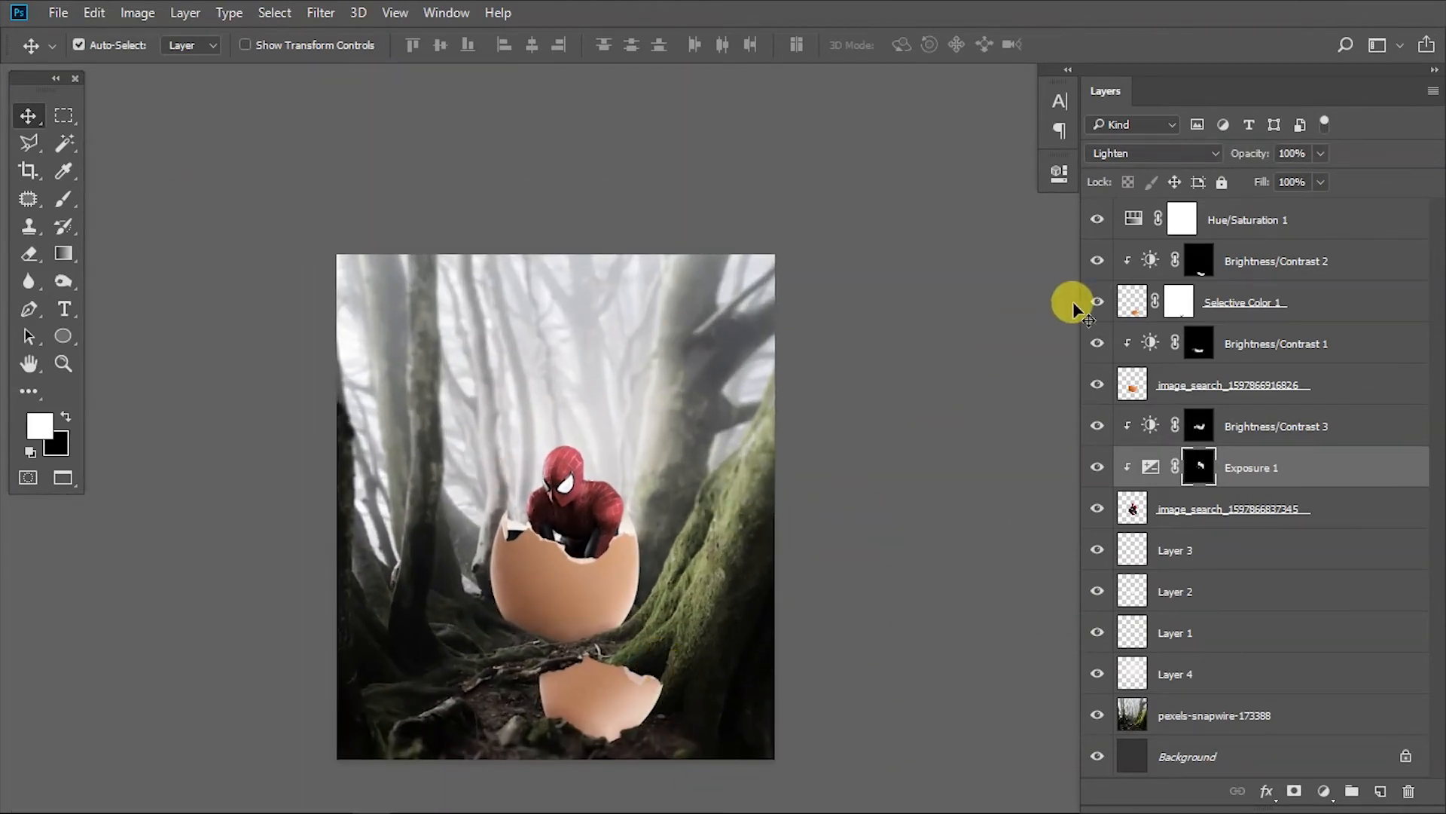
# - Group all layers from Hue/Saturation 1 down to the forest photo and toggle the group's visibility to compare before and after
pyautogui.click(1258, 226)
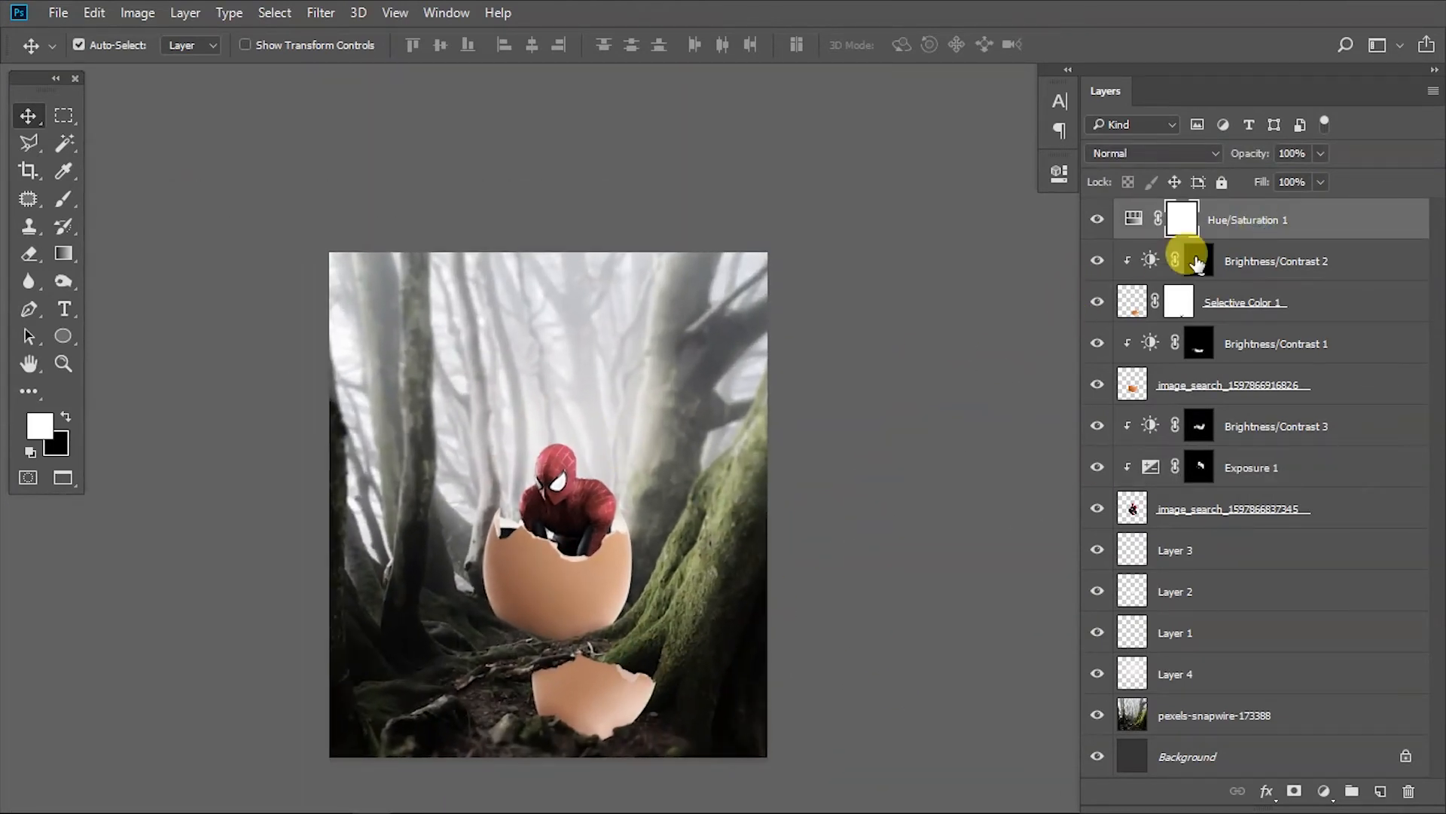
pyautogui.keyDown('shift'); pyautogui.click(1239, 719); pyautogui.keyUp('shift')
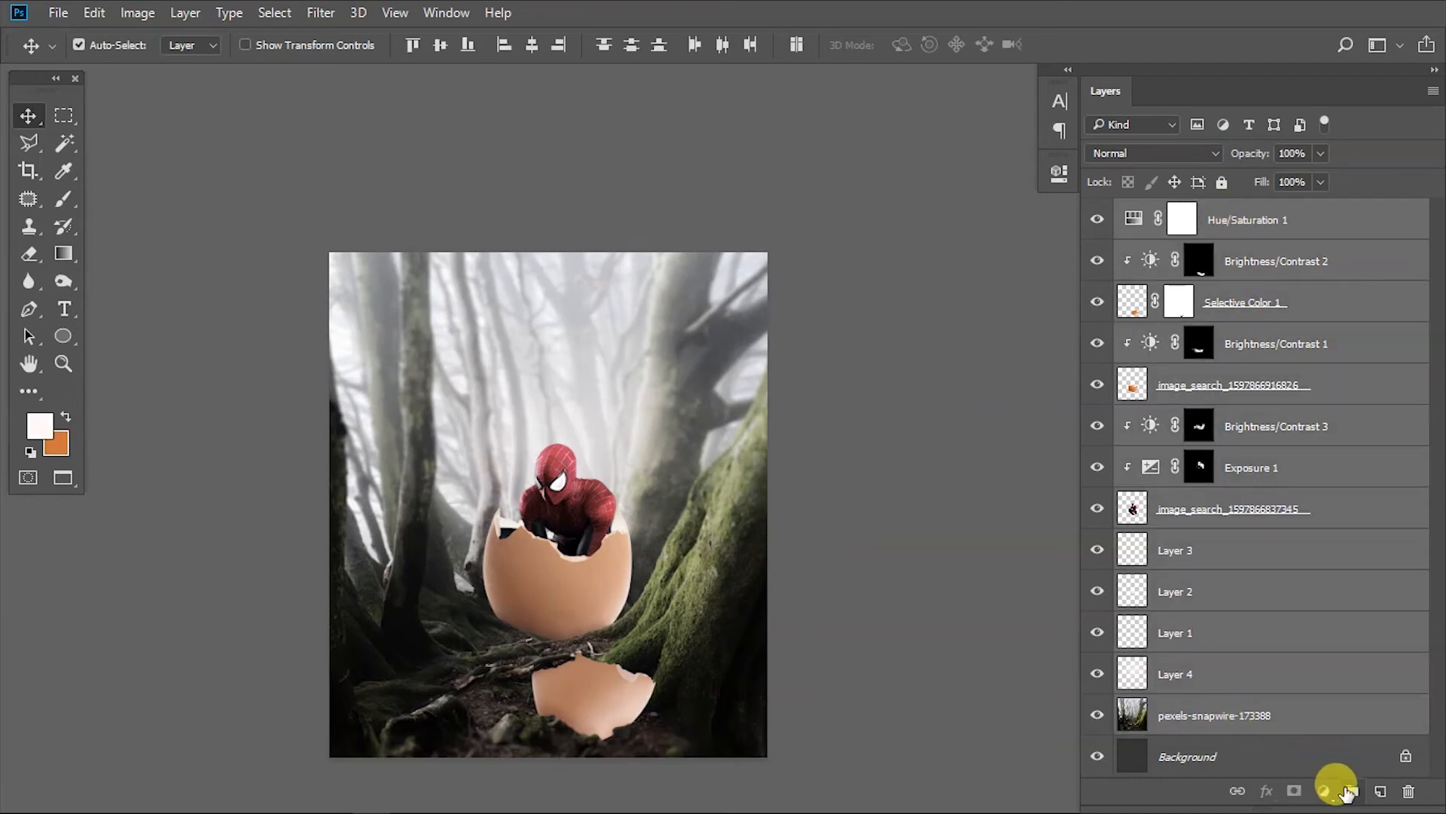
pyautogui.click(1350, 791)
pyautogui.click(1093, 210)
pyautogui.click(1093, 211)
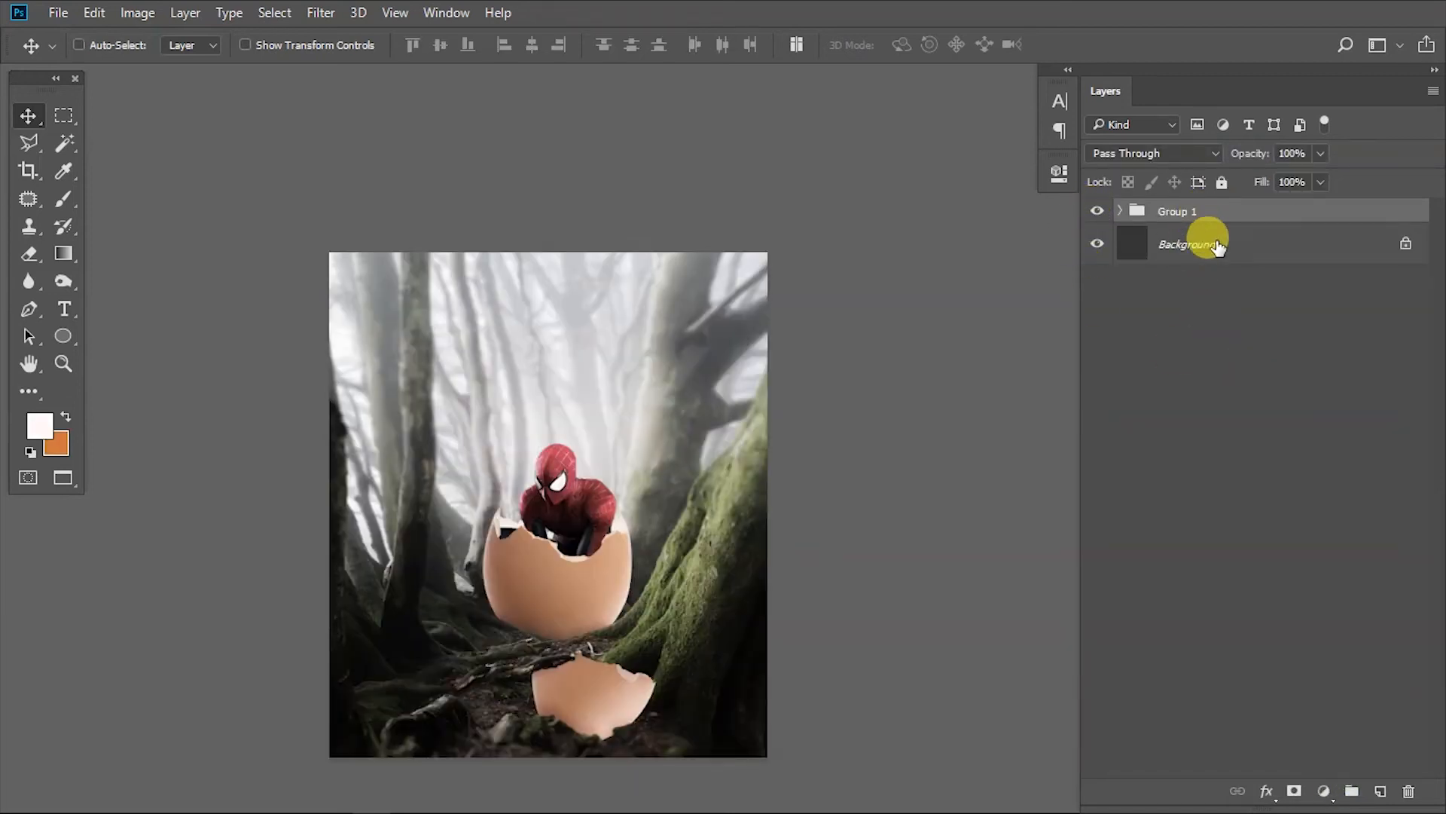
# - Duplicate the composite group and convert the copy to a smart object
pyautogui.hotkey('ctrl', 'j')
pyautogui.rightClick(1209, 211)
pyautogui.click(1081, 361)
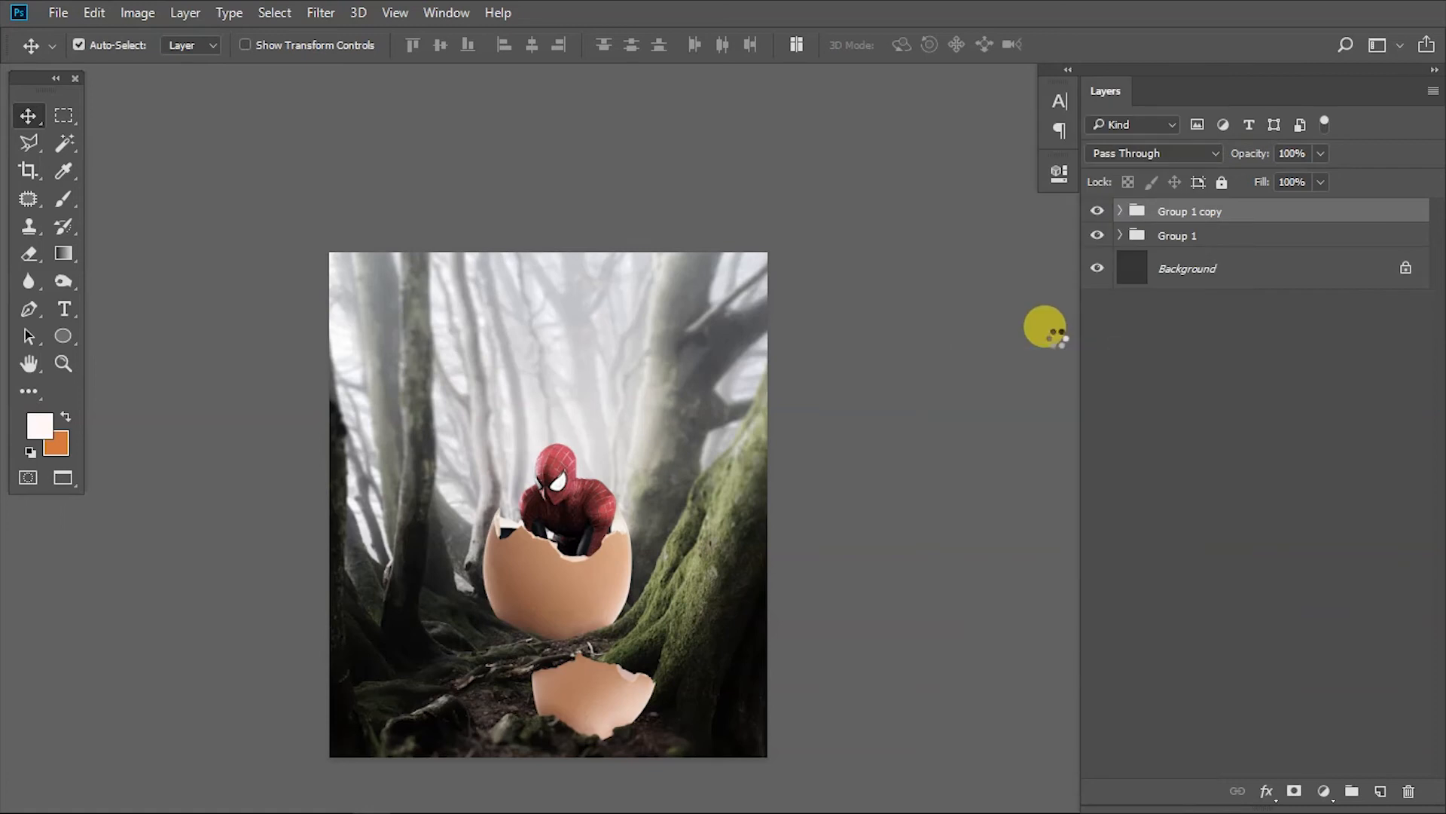
# - Add a Color Balance adjustment over the composite with the midtones' Magenta–Green value at -19
pyautogui.click(1323, 791)
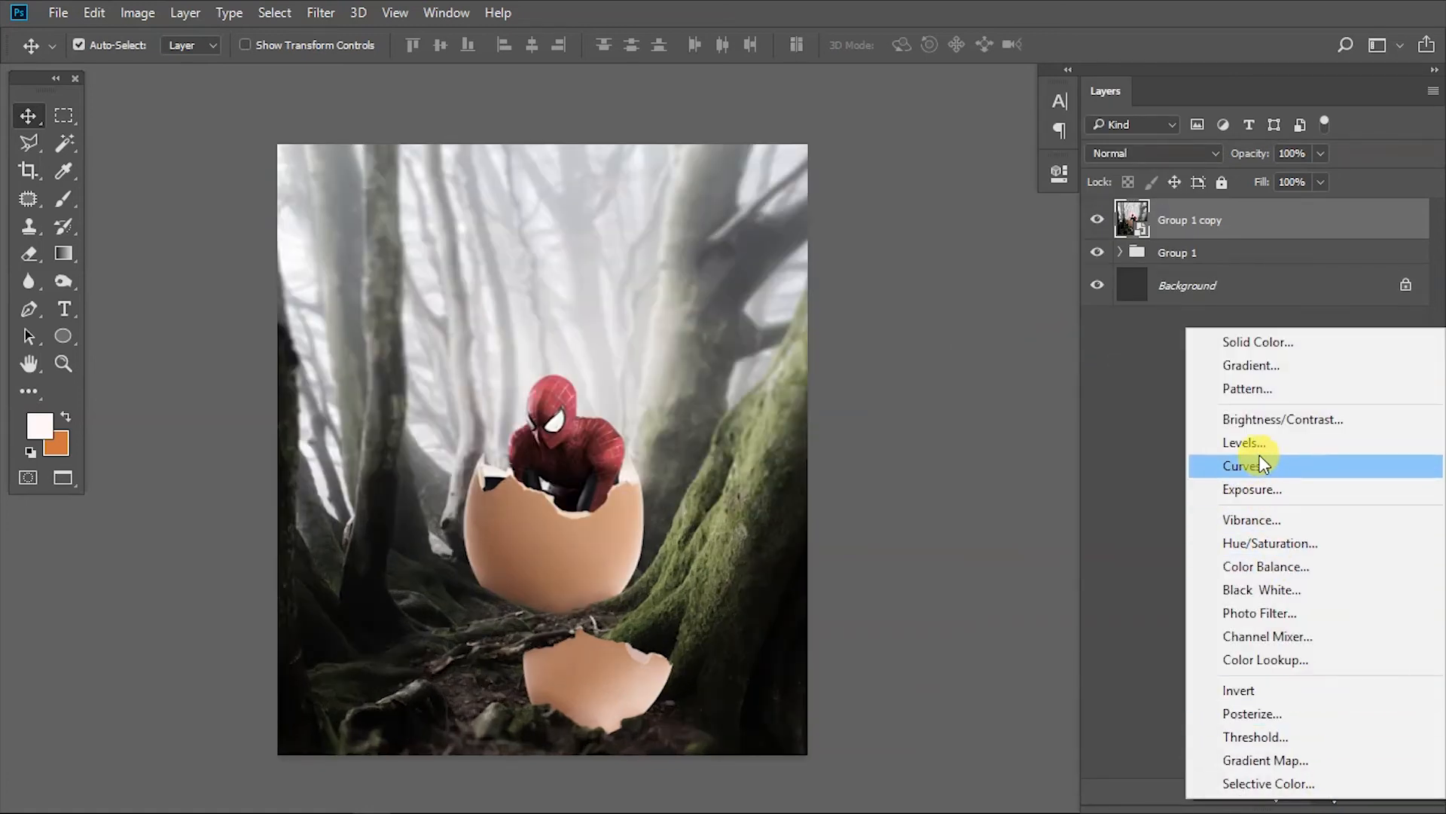
pyautogui.click(1261, 566)
pyautogui.moveTo(546, 475); pyautogui.dragTo(416, 459)
pyautogui.moveTo(849, 325); pyautogui.dragTo(832, 322)
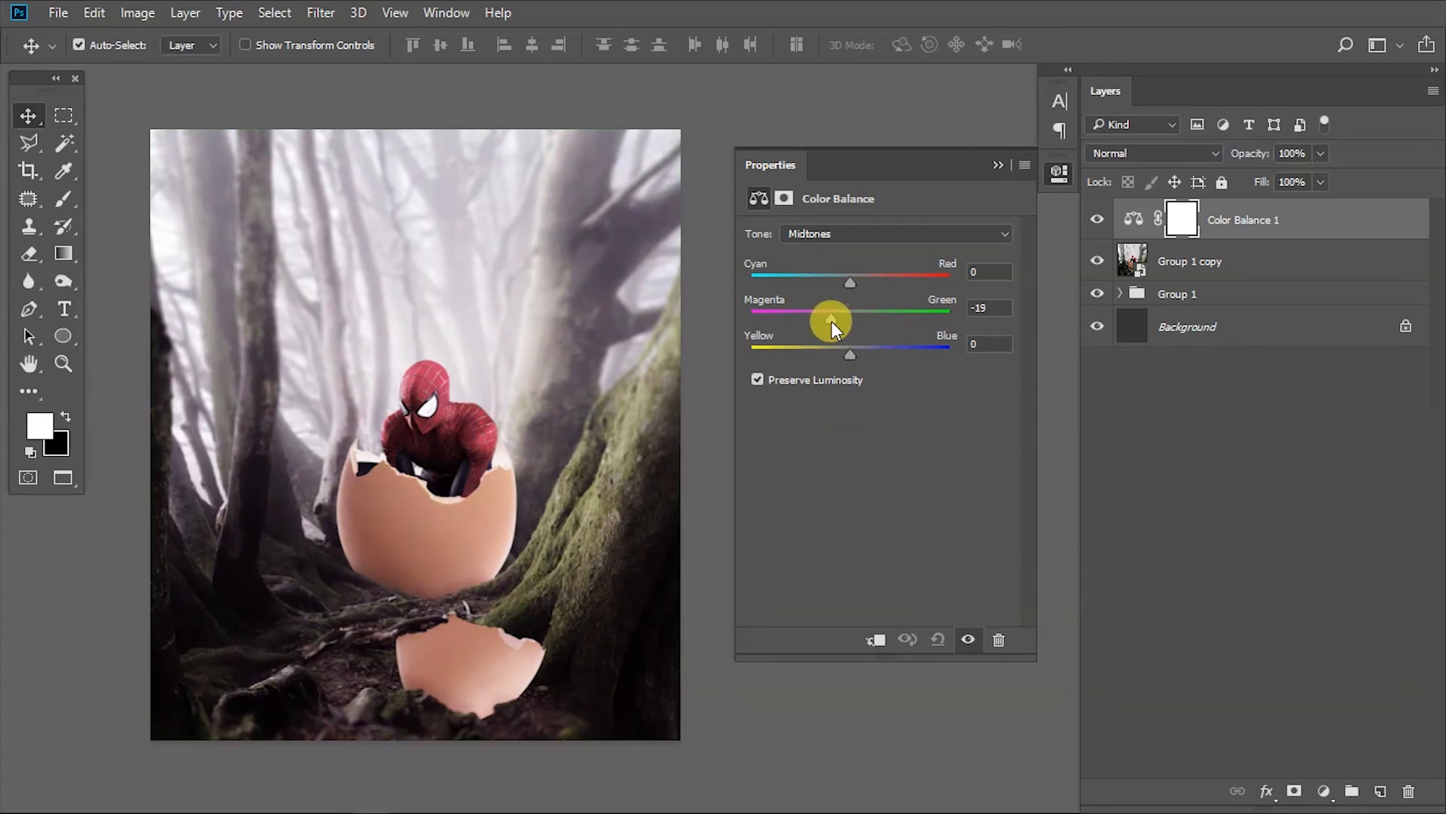
# - Shift the Color Balance highlights slightly toward cyan and yellow
pyautogui.click(843, 234)
pyautogui.click(823, 278)
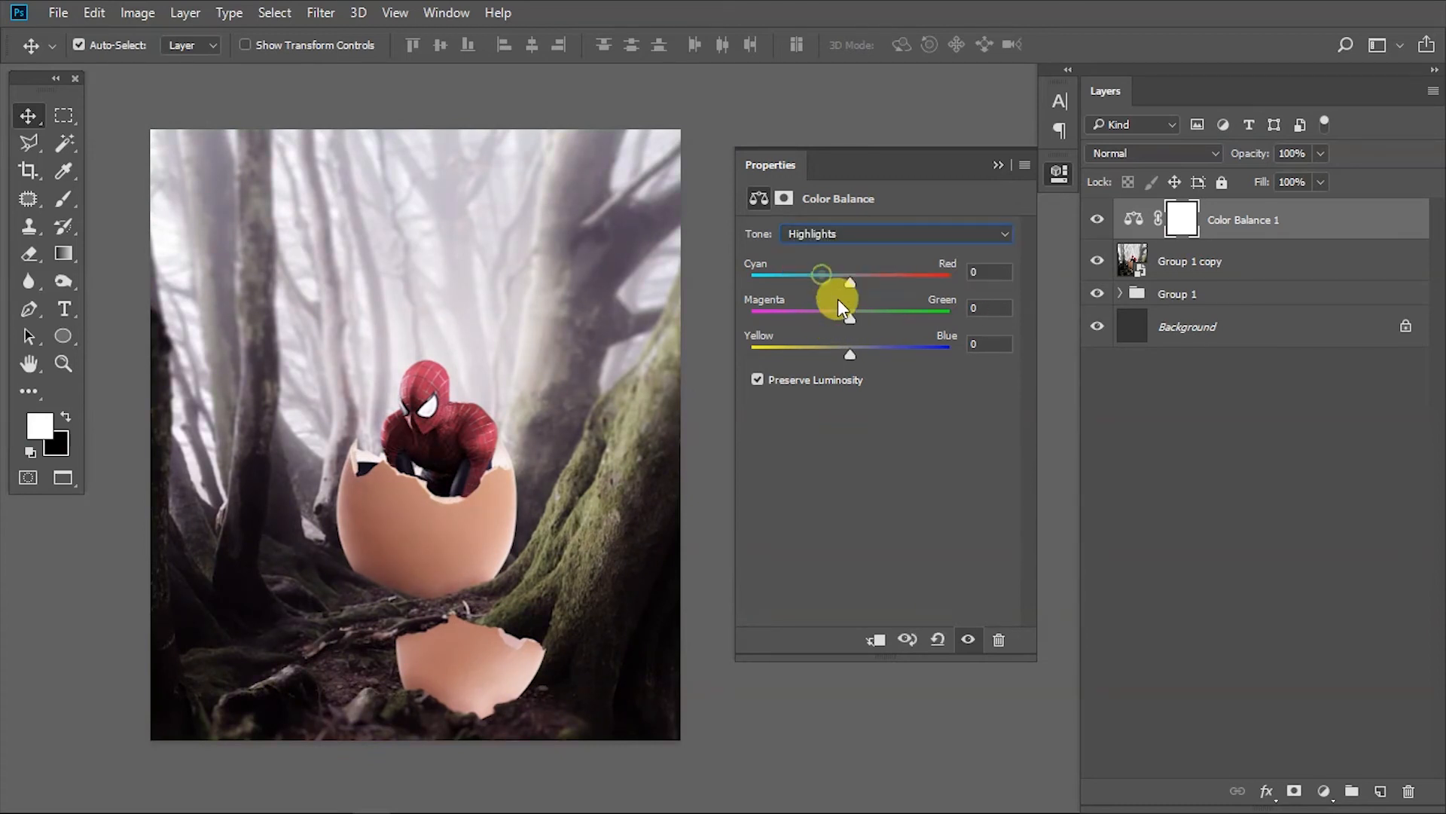
pyautogui.moveTo(863, 279); pyautogui.dragTo(843, 284)
pyautogui.moveTo(850, 353); pyautogui.dragTo(838, 351)
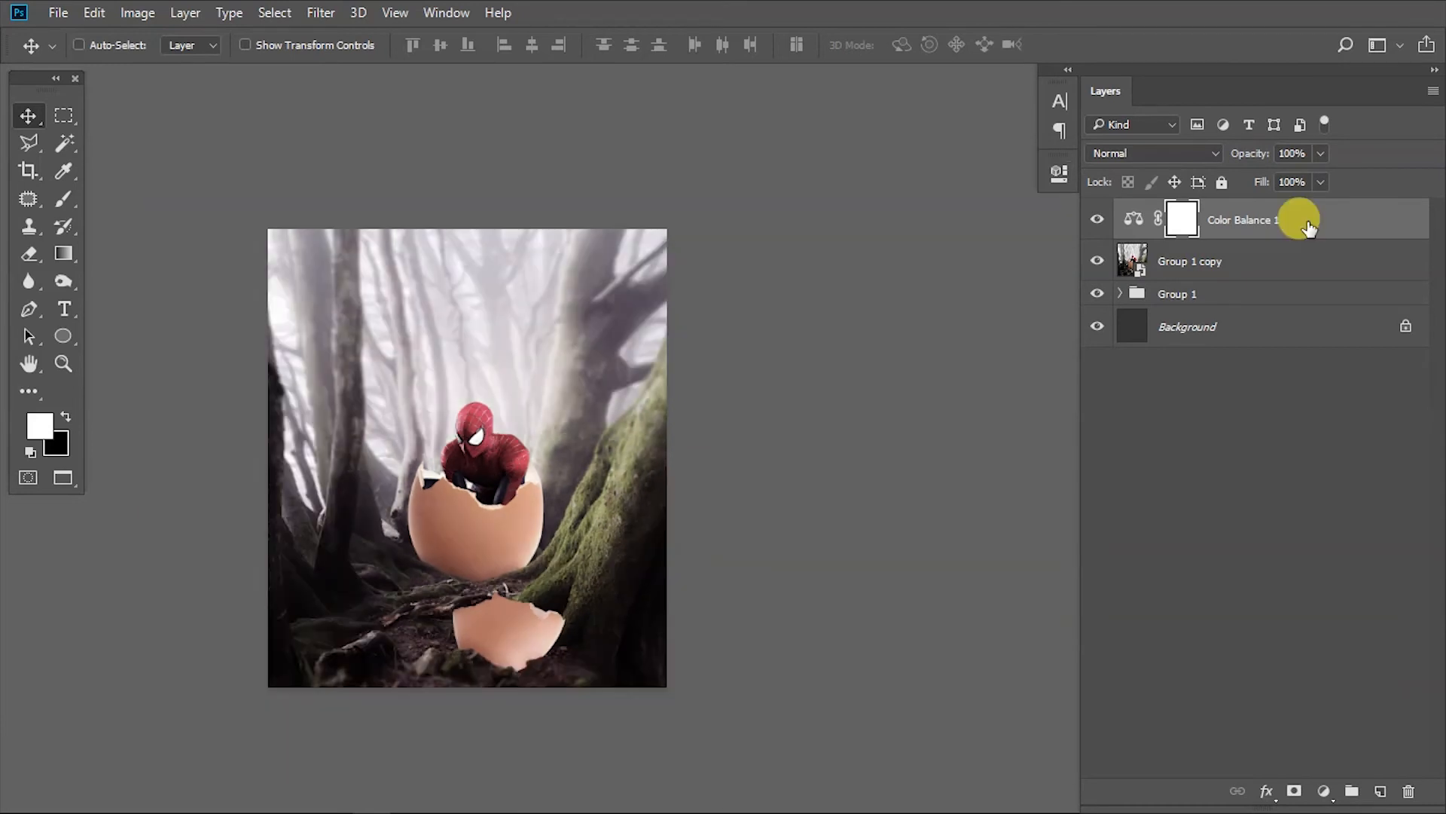
# - Stamp all visible layers into a new layer at the top of the stack and convert it to a smart object
pyautogui.hotkey('ctrl', 'alt', 'shift', 'e')
pyautogui.rightClick(1288, 214)
pyautogui.click(943, 415)
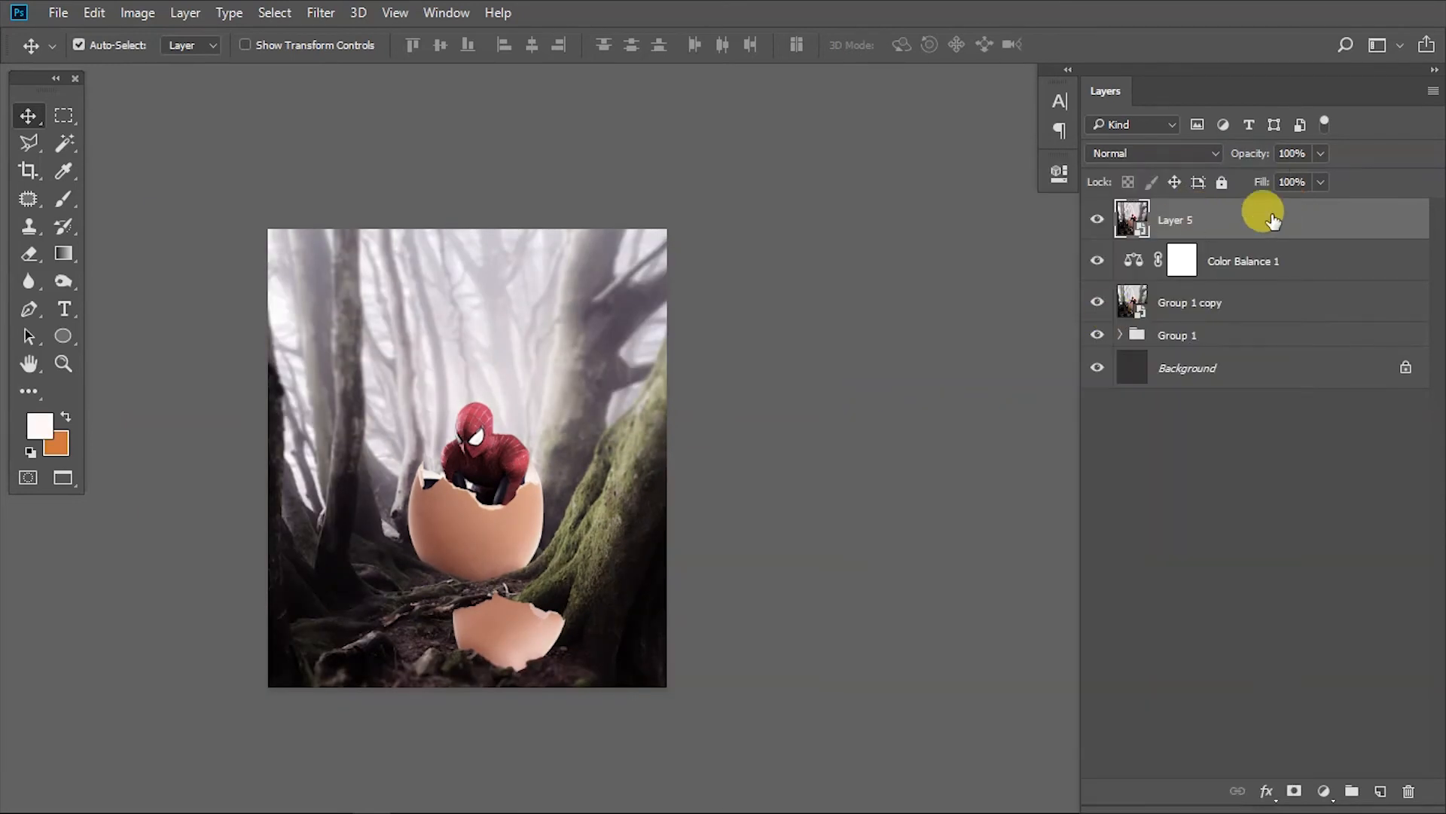
# - Apply Camera Raw to the stamped layer with Blacks at -13, slightly raised highlights, whites and contrast, and a dark post-crop vignette around -28
pyautogui.click(325, 12)
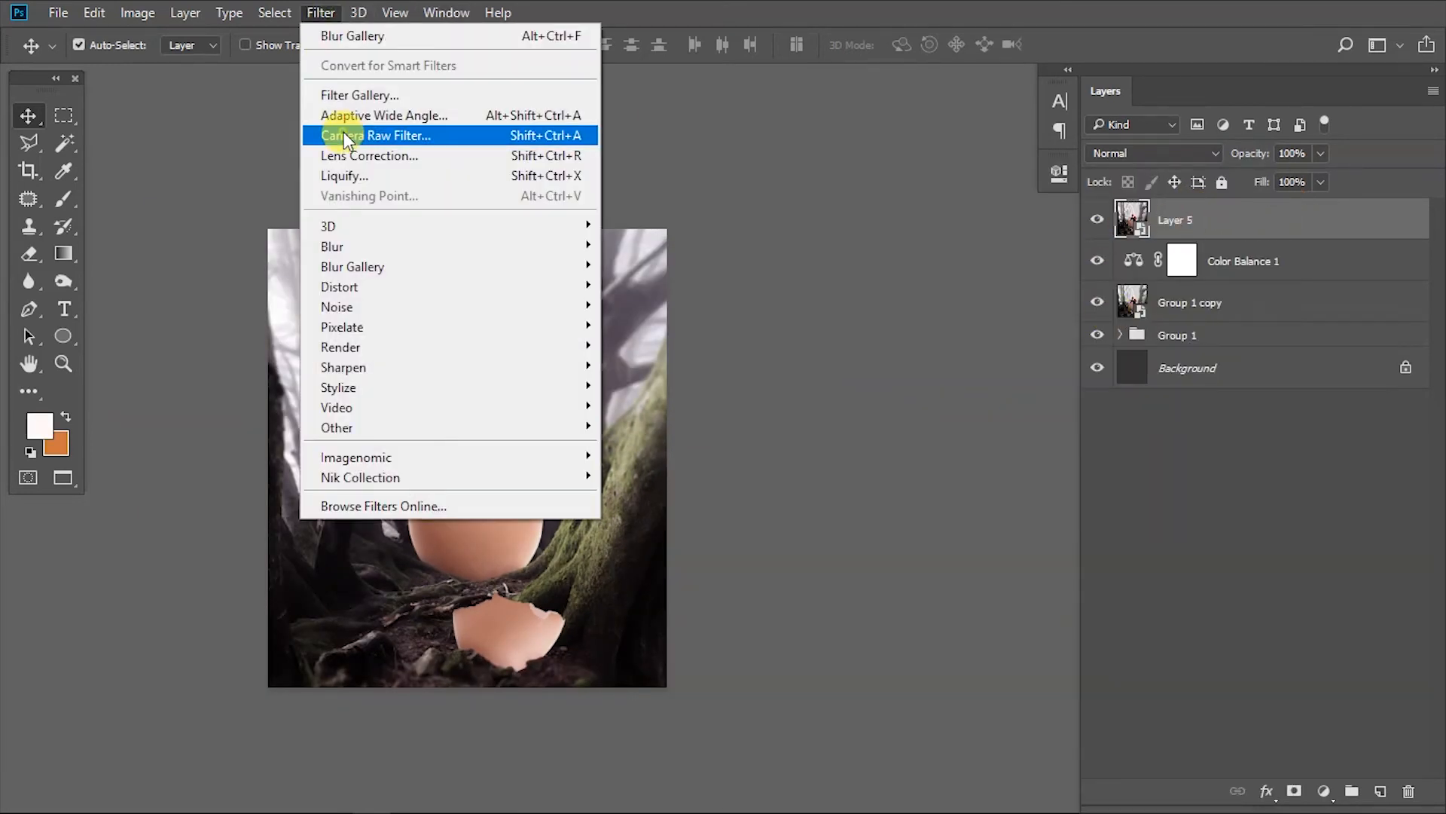
pyautogui.click(344, 135)
pyautogui.moveTo(1285, 568); pyautogui.dragTo(1270, 574)
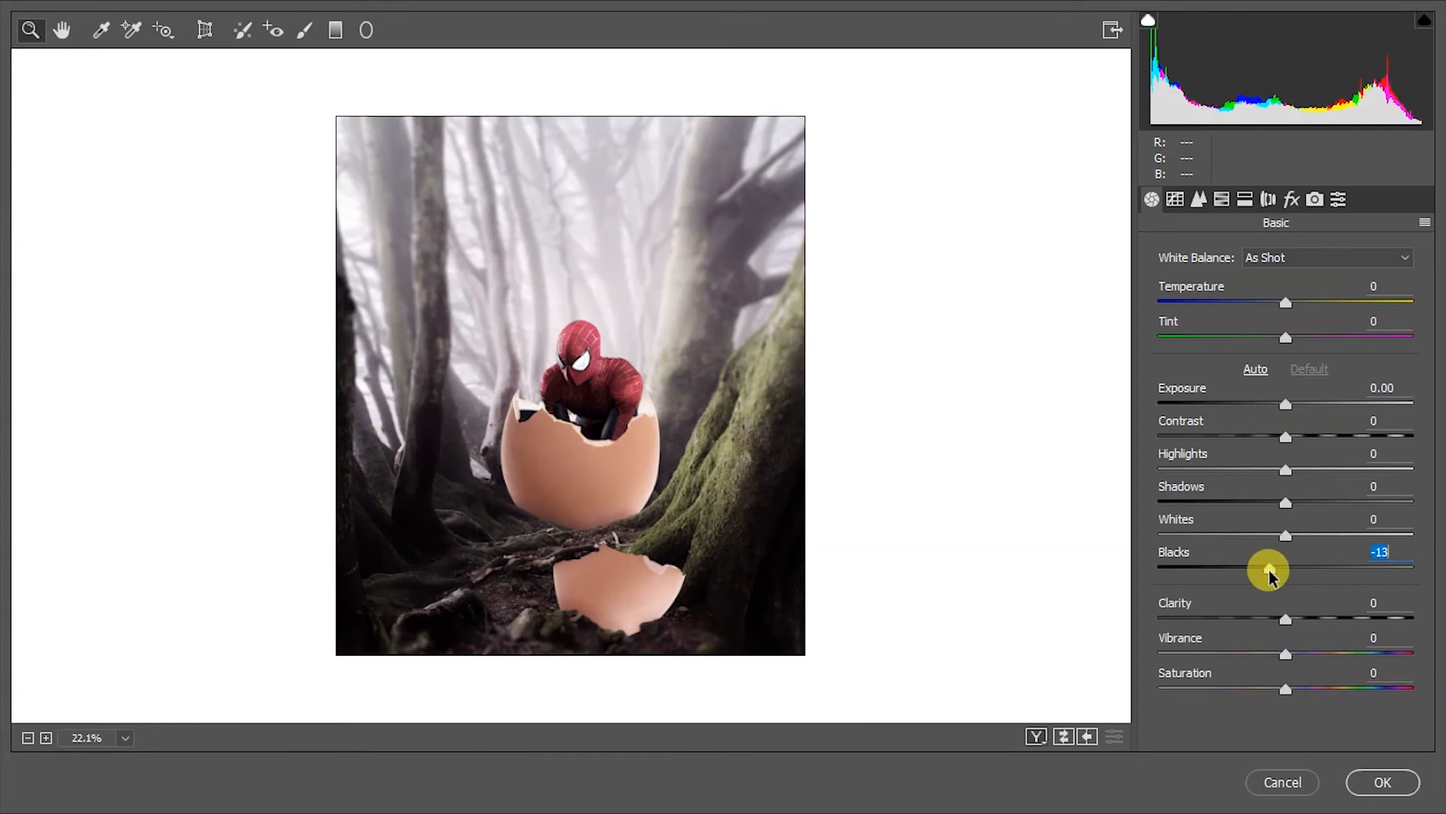
pyautogui.moveTo(1286, 469); pyautogui.dragTo(1291, 473)
pyautogui.moveTo(1286, 537); pyautogui.dragTo(1294, 537)
pyautogui.moveTo(1281, 436)
pyautogui.mouseDown()
pyautogui.moveTo(1318, 436)
pyautogui.moveTo(1301, 436)
pyautogui.mouseUp()
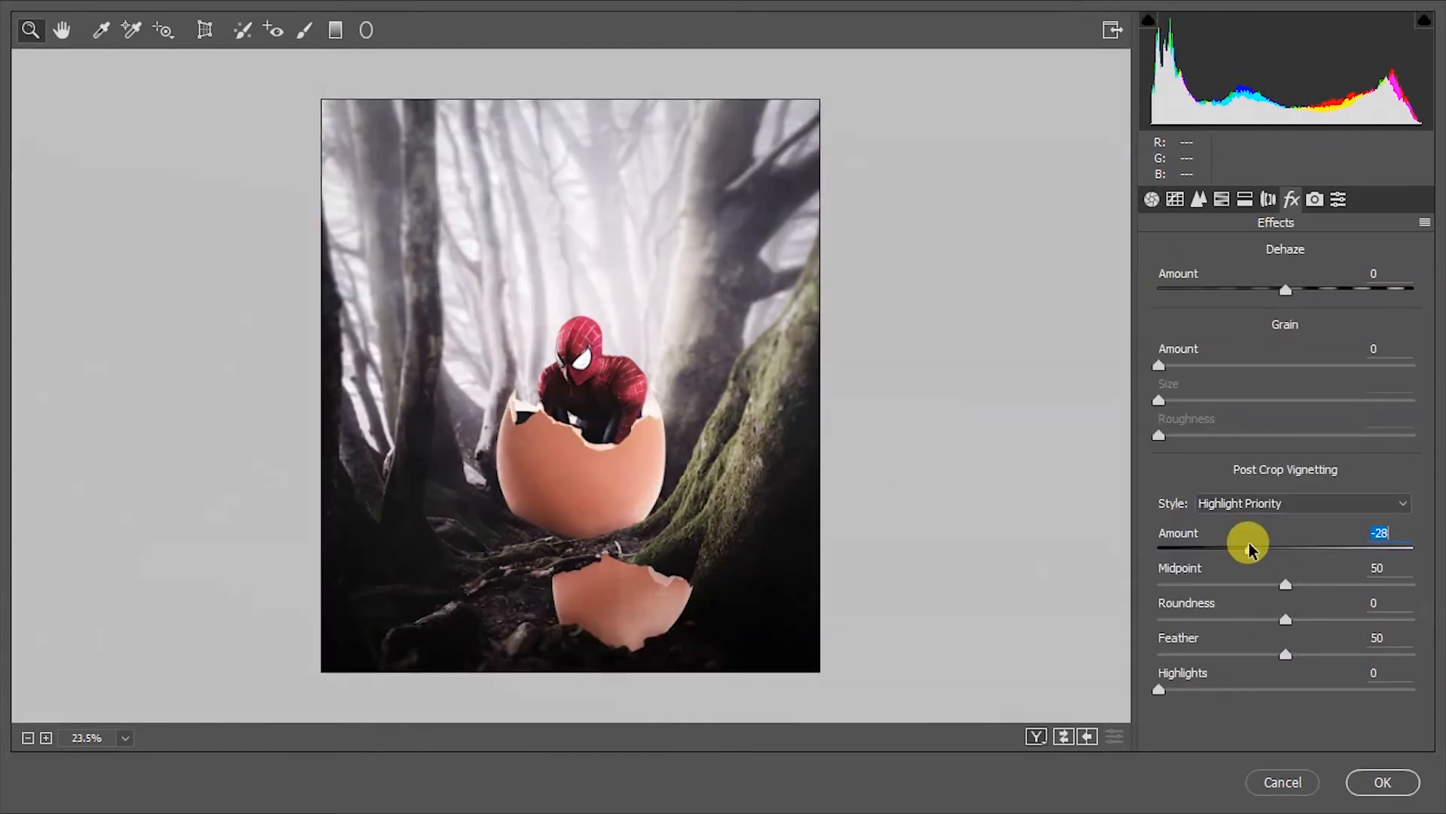
pyautogui.moveTo(1248, 548); pyautogui.dragTo(1268, 586)
# - Set split toning to highlights hue 108 and saturation 10, balance -27, and shadows hue 204 and saturation 5
pyautogui.click(1245, 199)
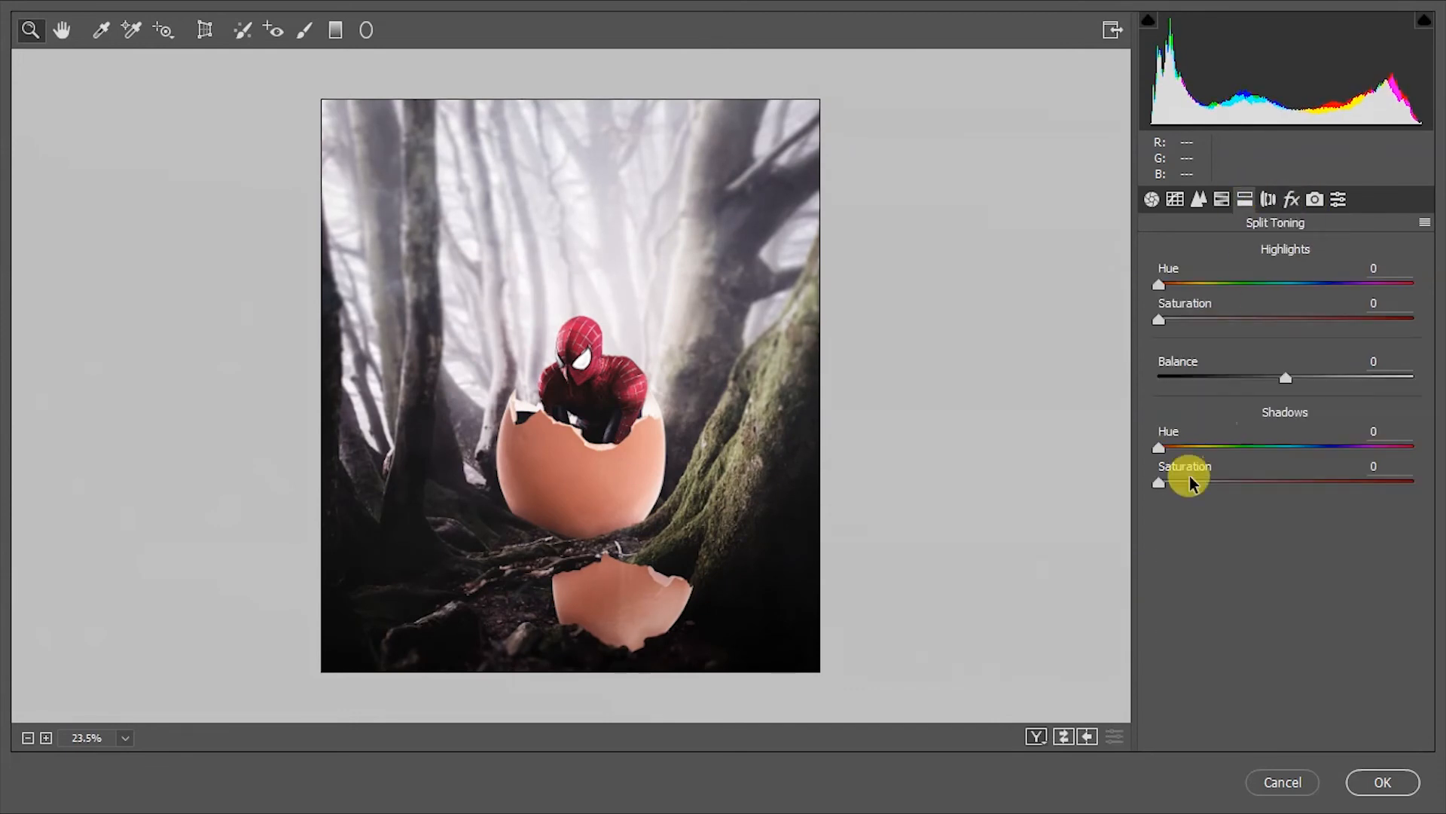
pyautogui.moveTo(1160, 318); pyautogui.dragTo(1189, 322)
pyautogui.moveTo(1159, 284); pyautogui.dragTo(1225, 286)
pyautogui.moveTo(1159, 482); pyautogui.dragTo(1185, 449)
pyautogui.moveTo(1285, 377); pyautogui.dragTo(1251, 374)
pyautogui.moveTo(1224, 285); pyautogui.dragTo(1294, 287)
pyautogui.moveTo(1178, 326); pyautogui.dragTo(1184, 323)
pyautogui.moveTo(1185, 449); pyautogui.dragTo(1334, 452)
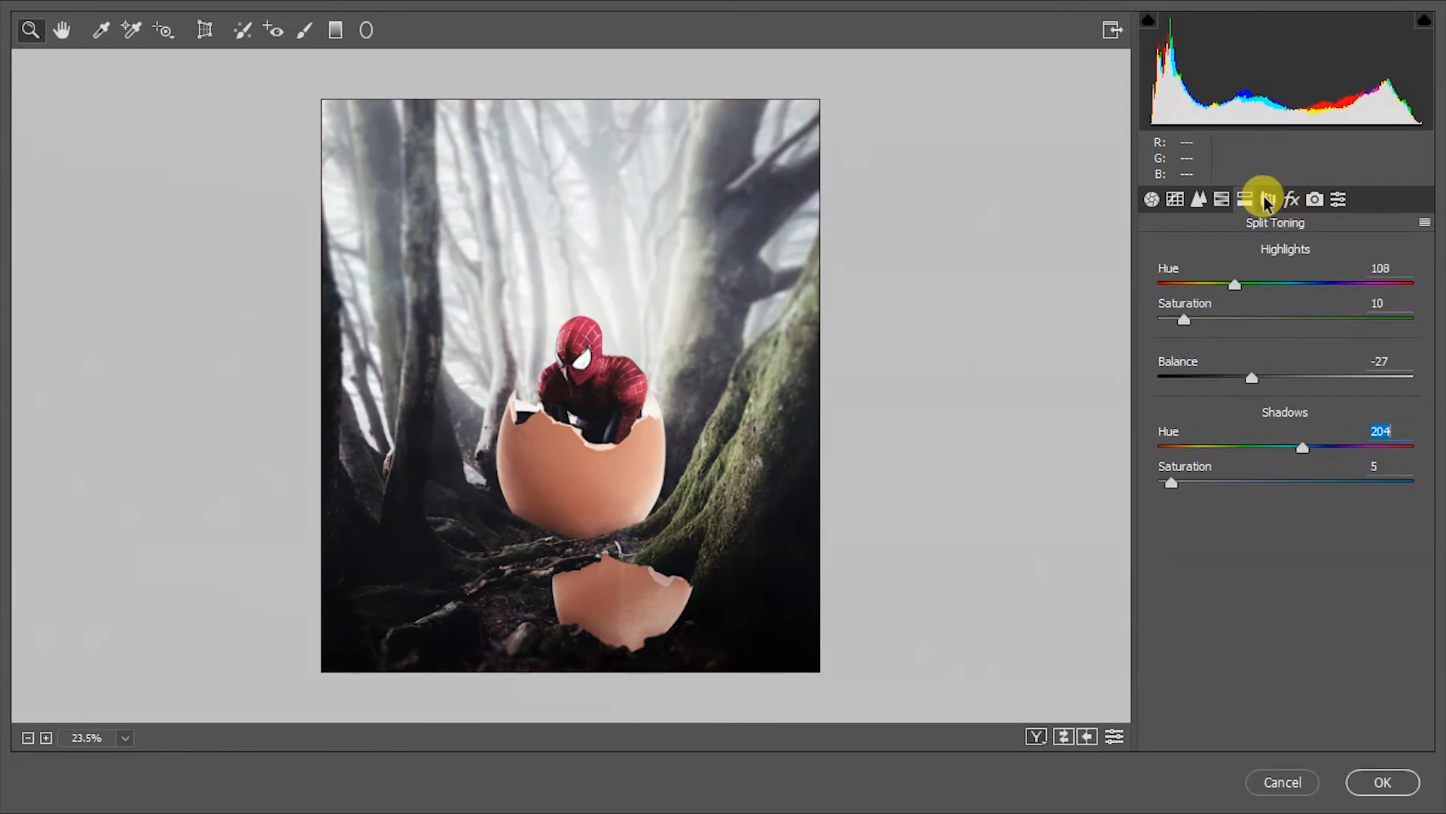
# - Adjust the camera calibration colours and lift the black end of the RGB point tone curve, adding a control point in the shadows
pyautogui.click(1315, 199)
pyautogui.moveTo(1285, 500); pyautogui.dragTo(1301, 440)
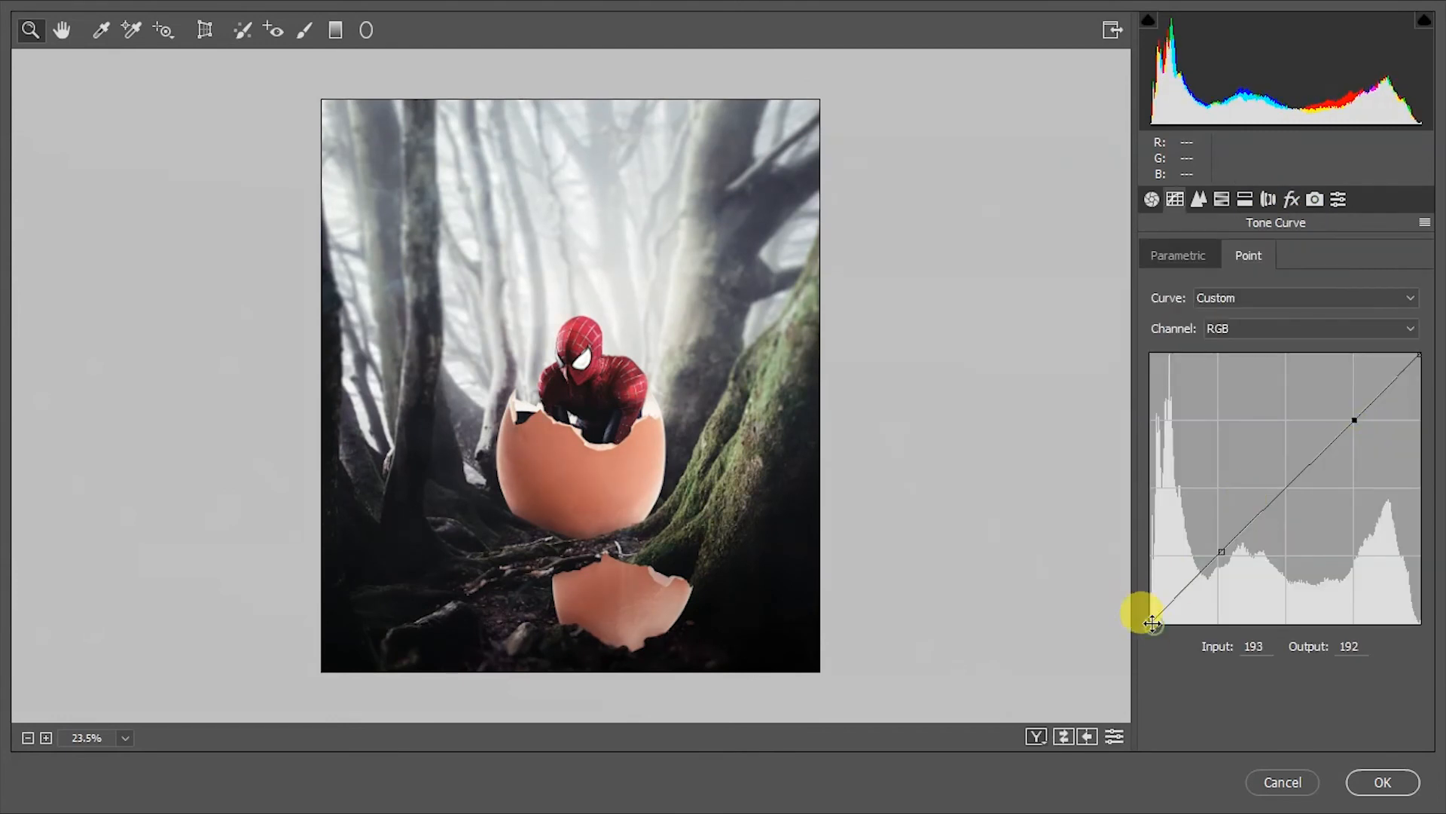
pyautogui.moveTo(1152, 622)
pyautogui.mouseDown()
pyautogui.moveTo(1139, 597)
pyautogui.moveTo(1153, 572)
pyautogui.moveTo(1147, 610)
pyautogui.mouseUp()
pyautogui.click(1183, 583)
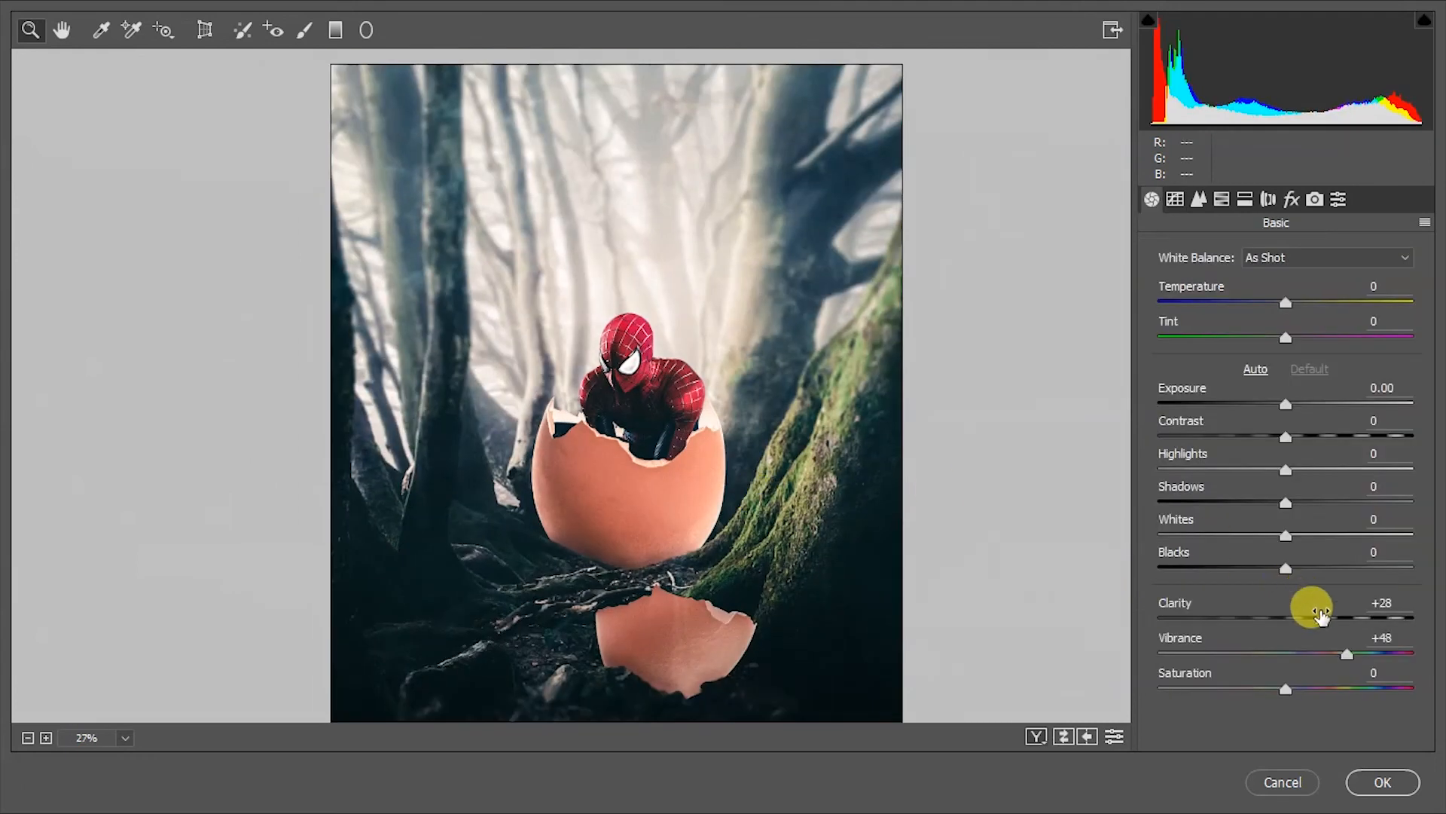
# - Apply Camera Raw with Clarity +28 and Vibrance +48 to the Selective Color 2 layer and rasterize that layer
pyautogui.scroll(-3, 717, 410)
pyautogui.click(1382, 782)
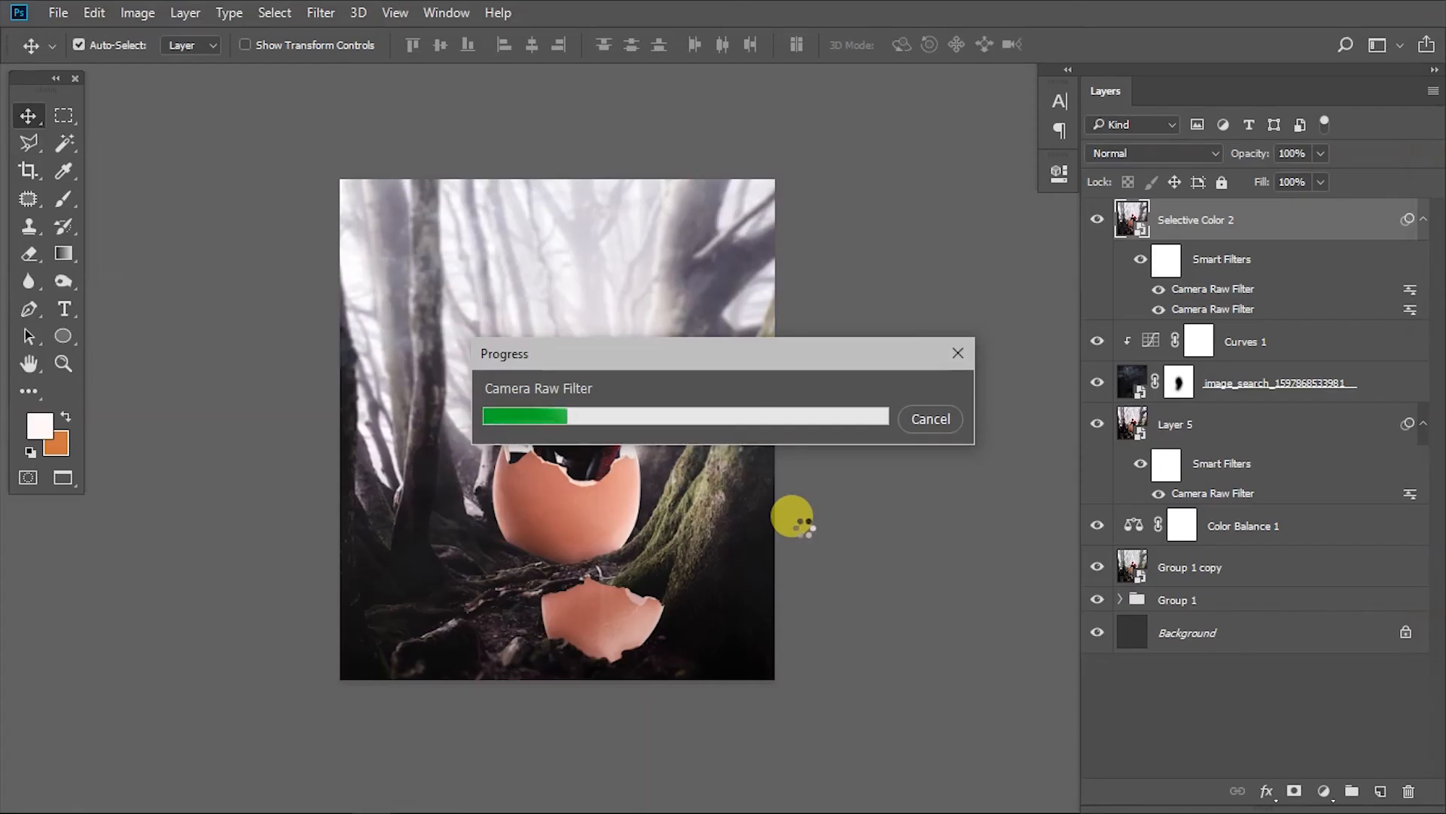
pyautogui.rightClick(752, 523)
pyautogui.click(632, 629)
pyautogui.scroll(10, 632, 630)
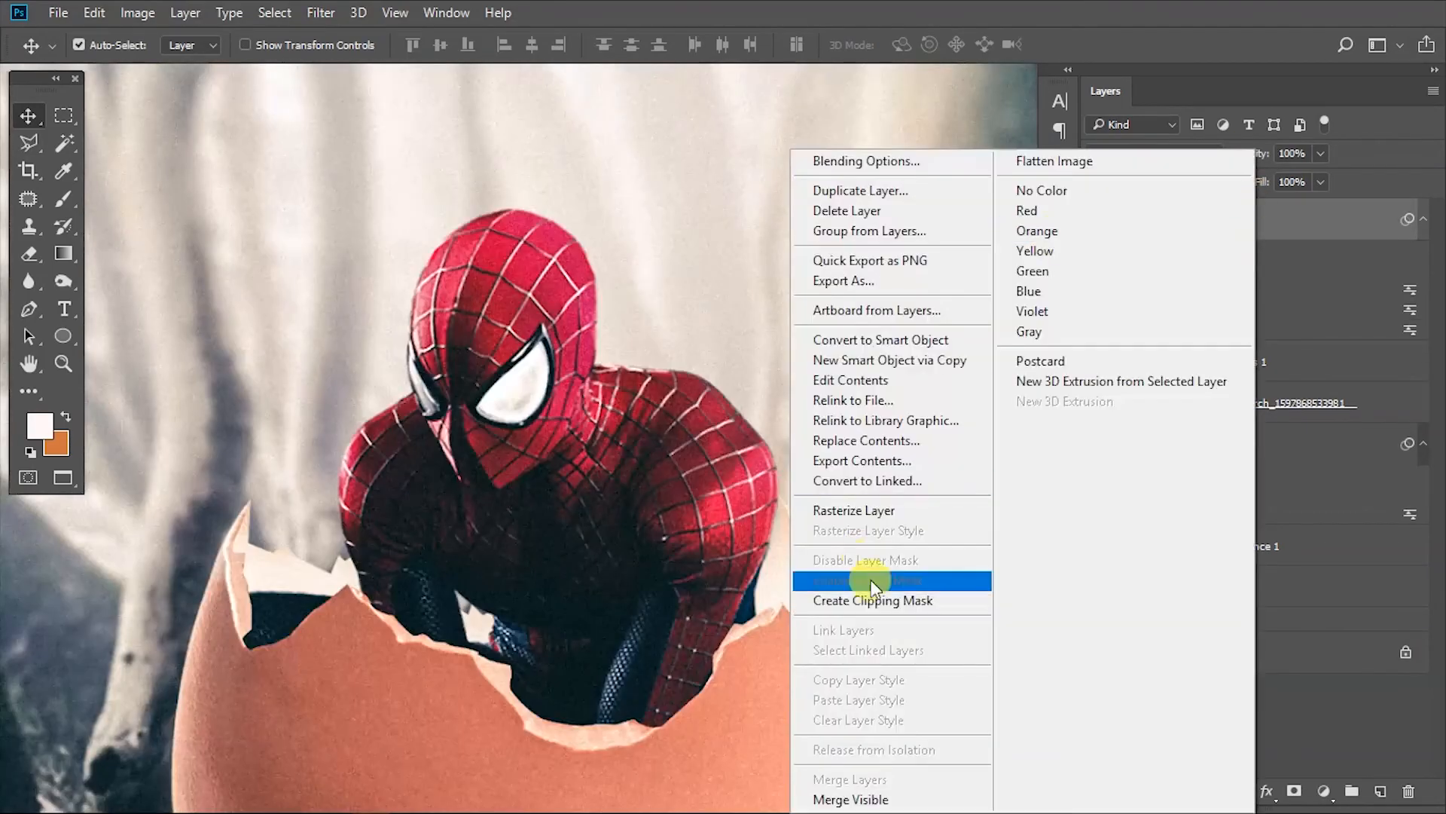
pyautogui.click(855, 510)
# - Outline the grey area inside the mask's larger white eye with the Patch tool, fill the selection to clean it and deselect
pyautogui.press('j')
pyautogui.scroll(5, 477, 394)
pyautogui.moveTo(433, 390); pyautogui.dragTo(515, 388)
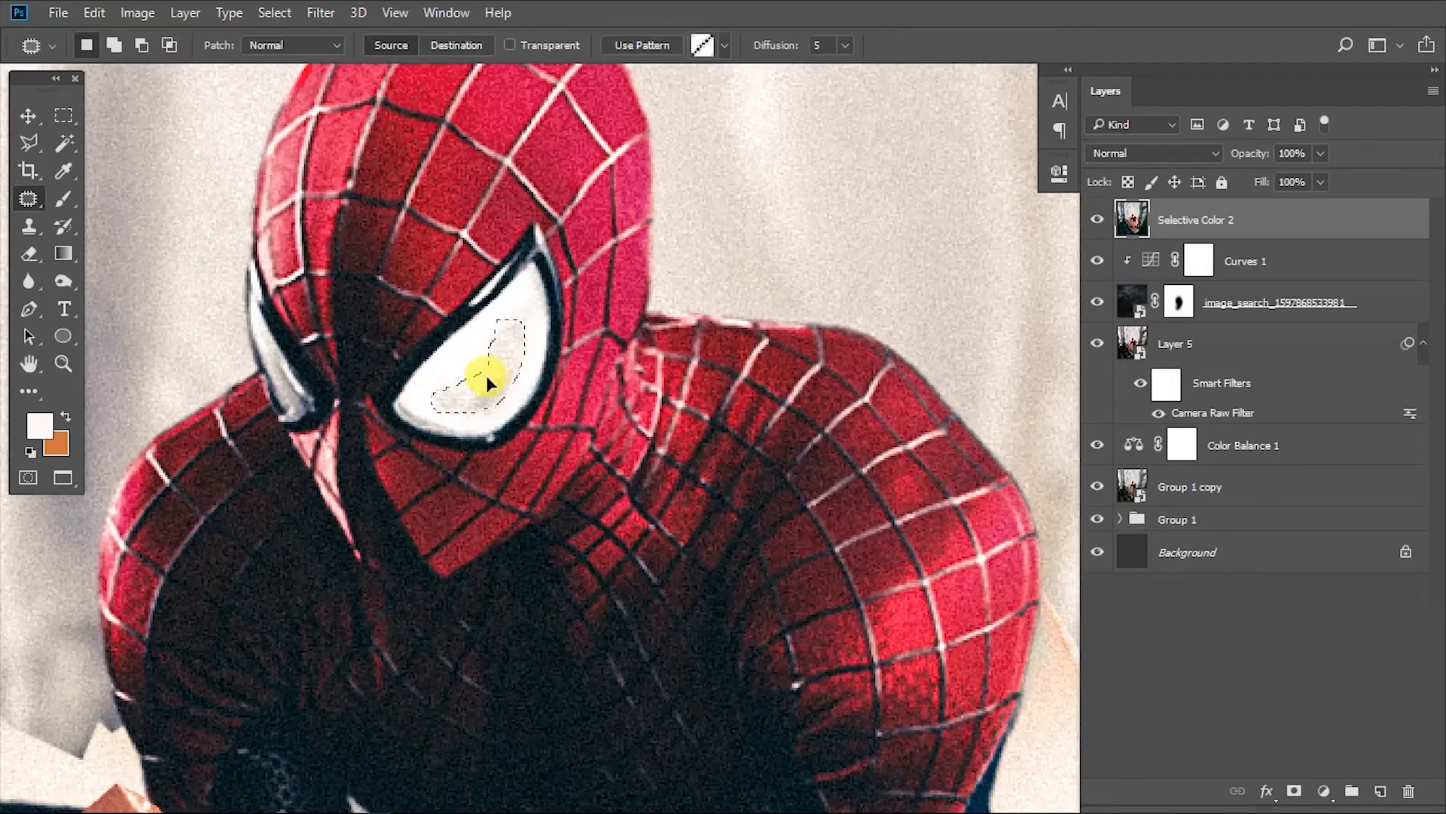
pyautogui.hotkey('shift', 'F5')
pyautogui.click(860, 216)
pyautogui.hotkey('ctrl', 'd')
# - Add a second Field Blur pin on the lower eggshell fragment, adjust its blur amount and apply the blur
pyautogui.scroll(2, 461, 422)
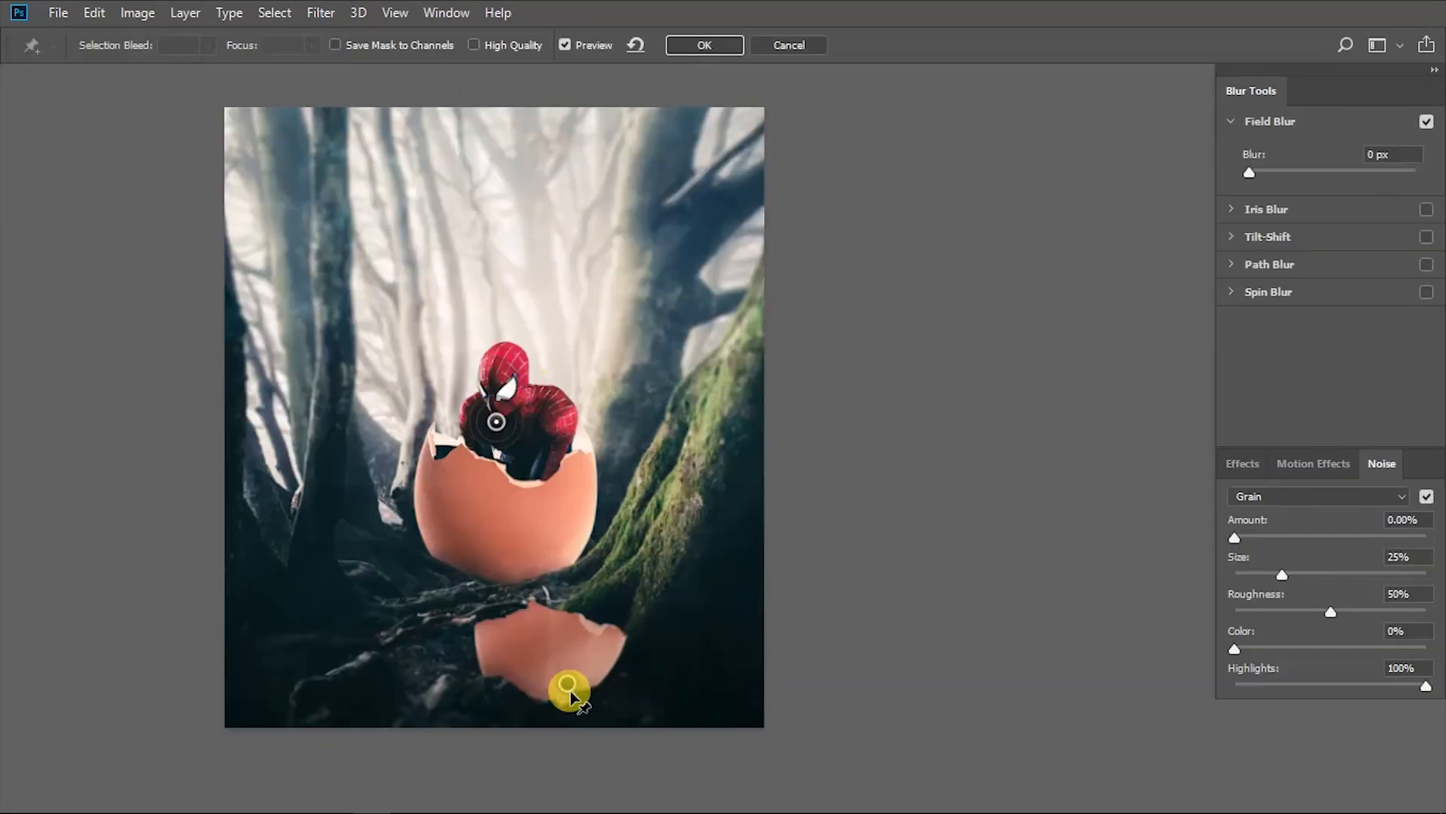
pyautogui.click(569, 690)
pyautogui.moveTo(589, 676); pyautogui.dragTo(579, 663)
pyautogui.click(706, 45)
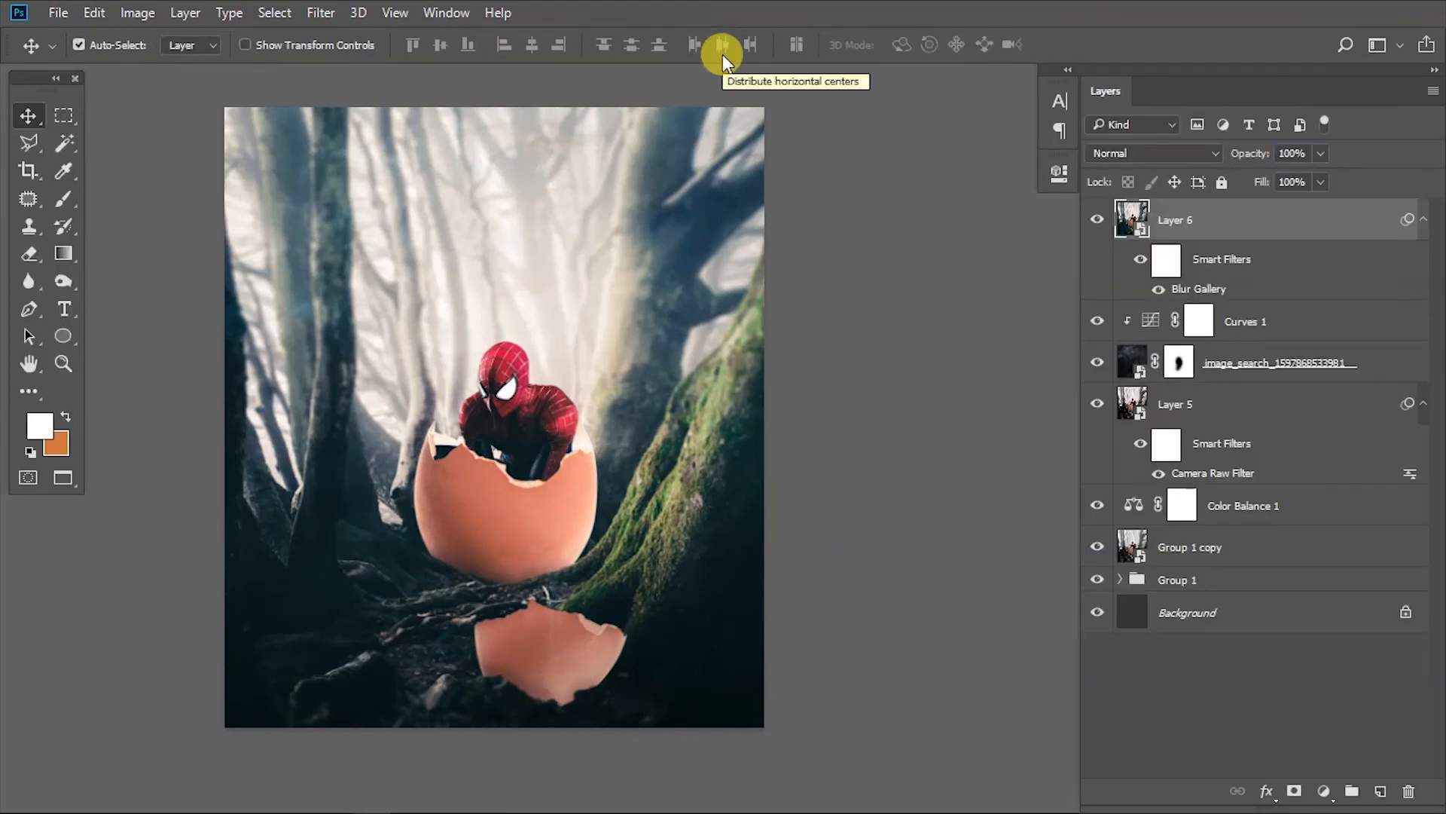